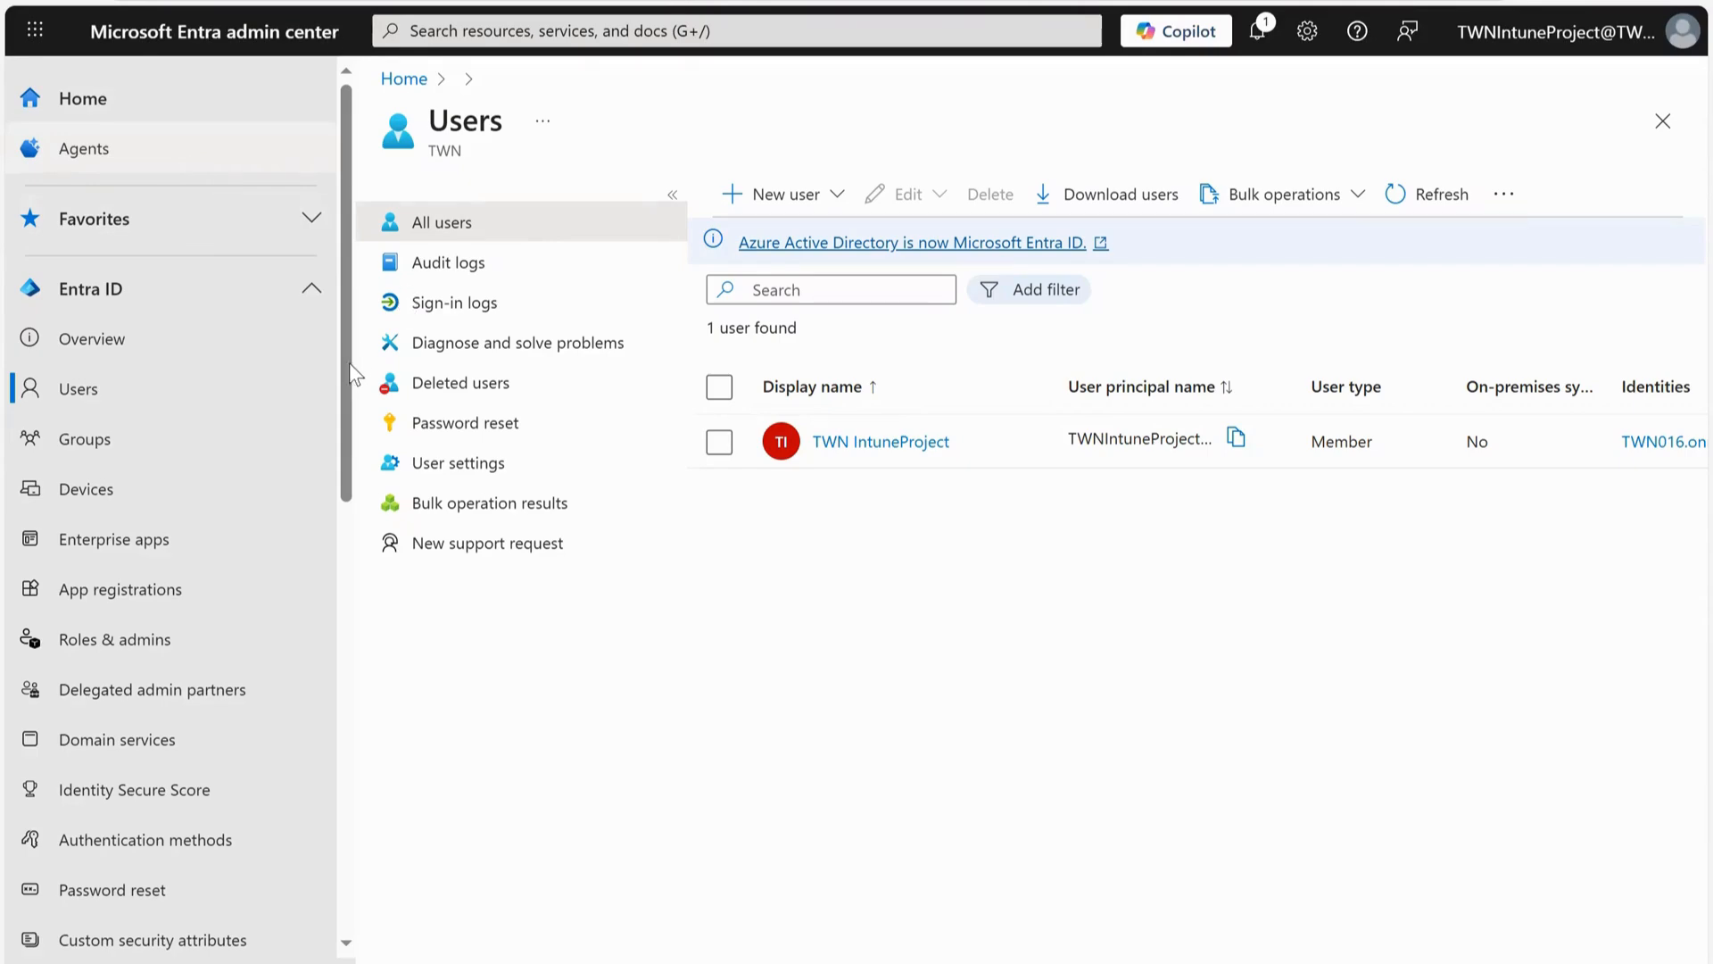
{"action": "left_click_drag", "start_coordinate": [349, 422], "coordinate": [348, 378]}
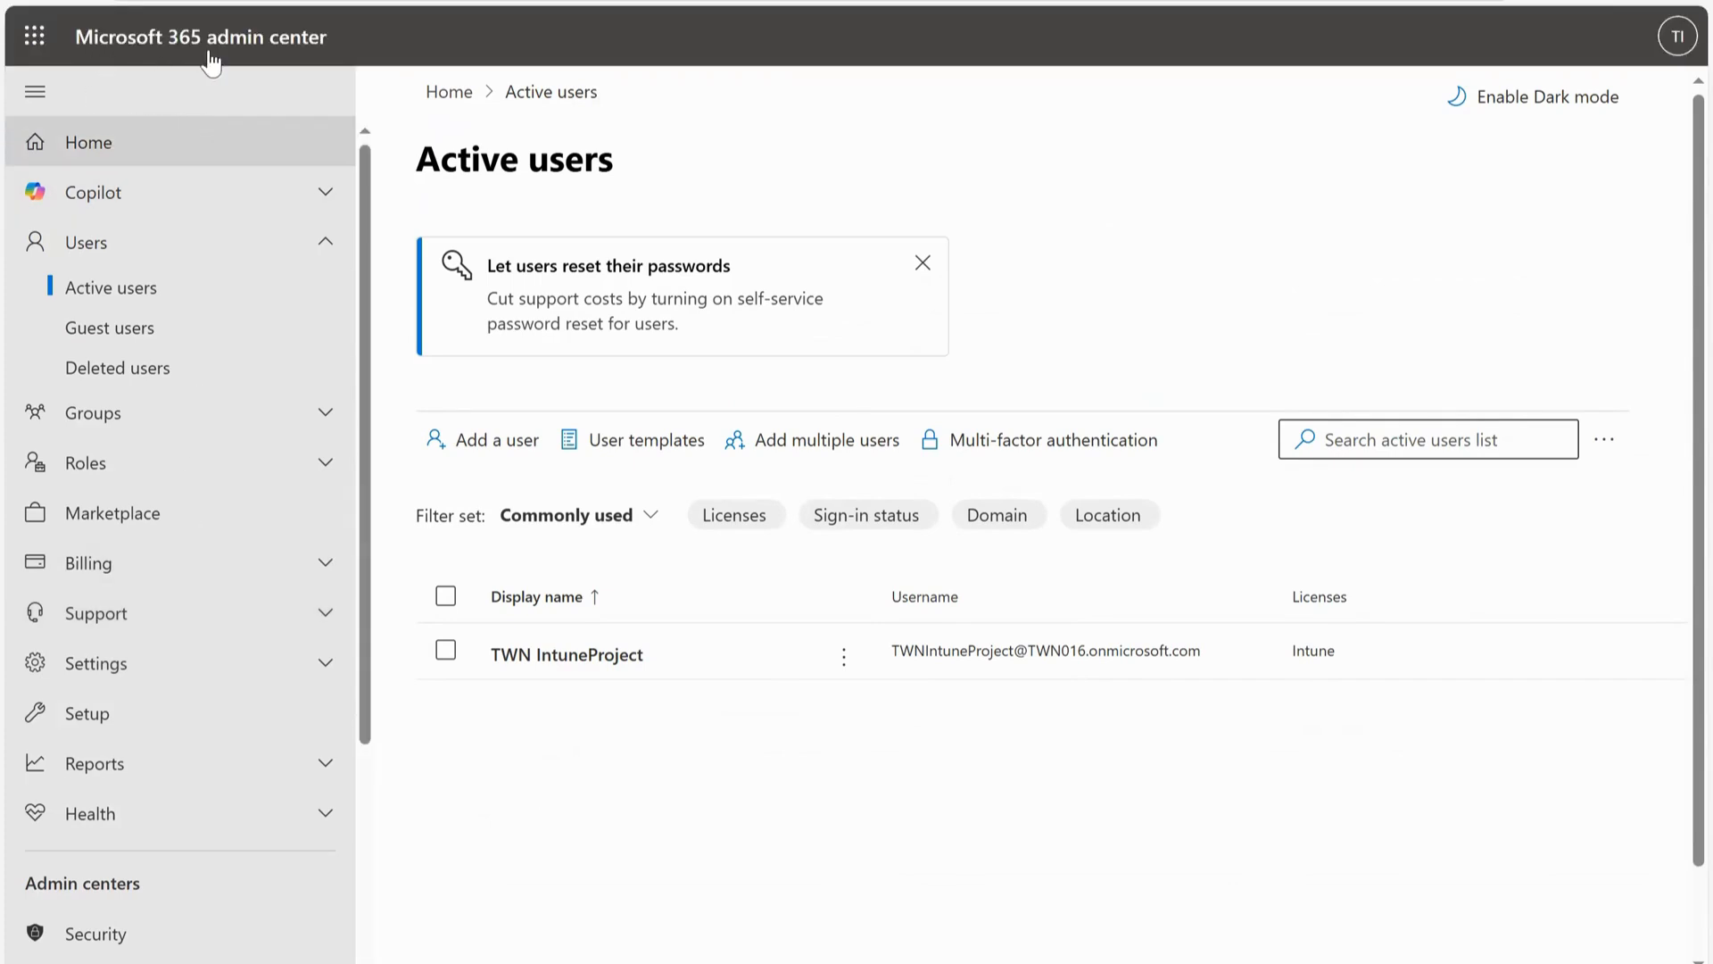
{"action": "scroll", "coordinate": [259, 497], "scroll_direction": "down", "scroll_amount": 1}
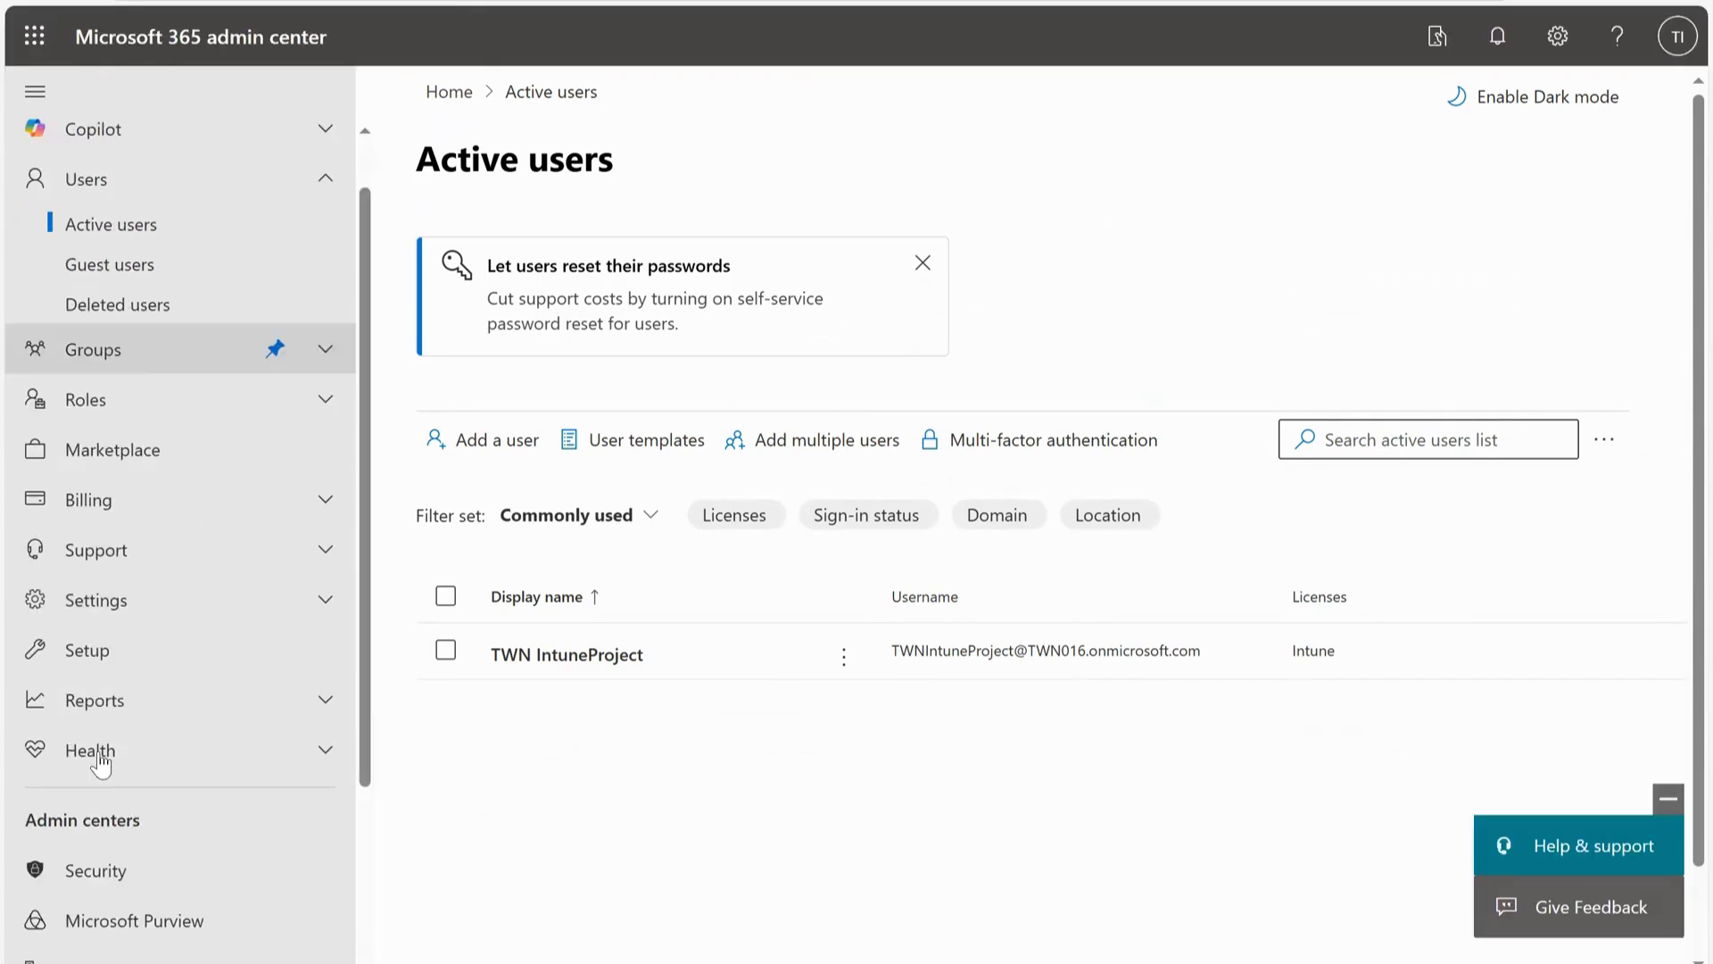
{"action": "scroll", "coordinate": [106, 755], "scroll_direction": "down", "scroll_amount": 3}
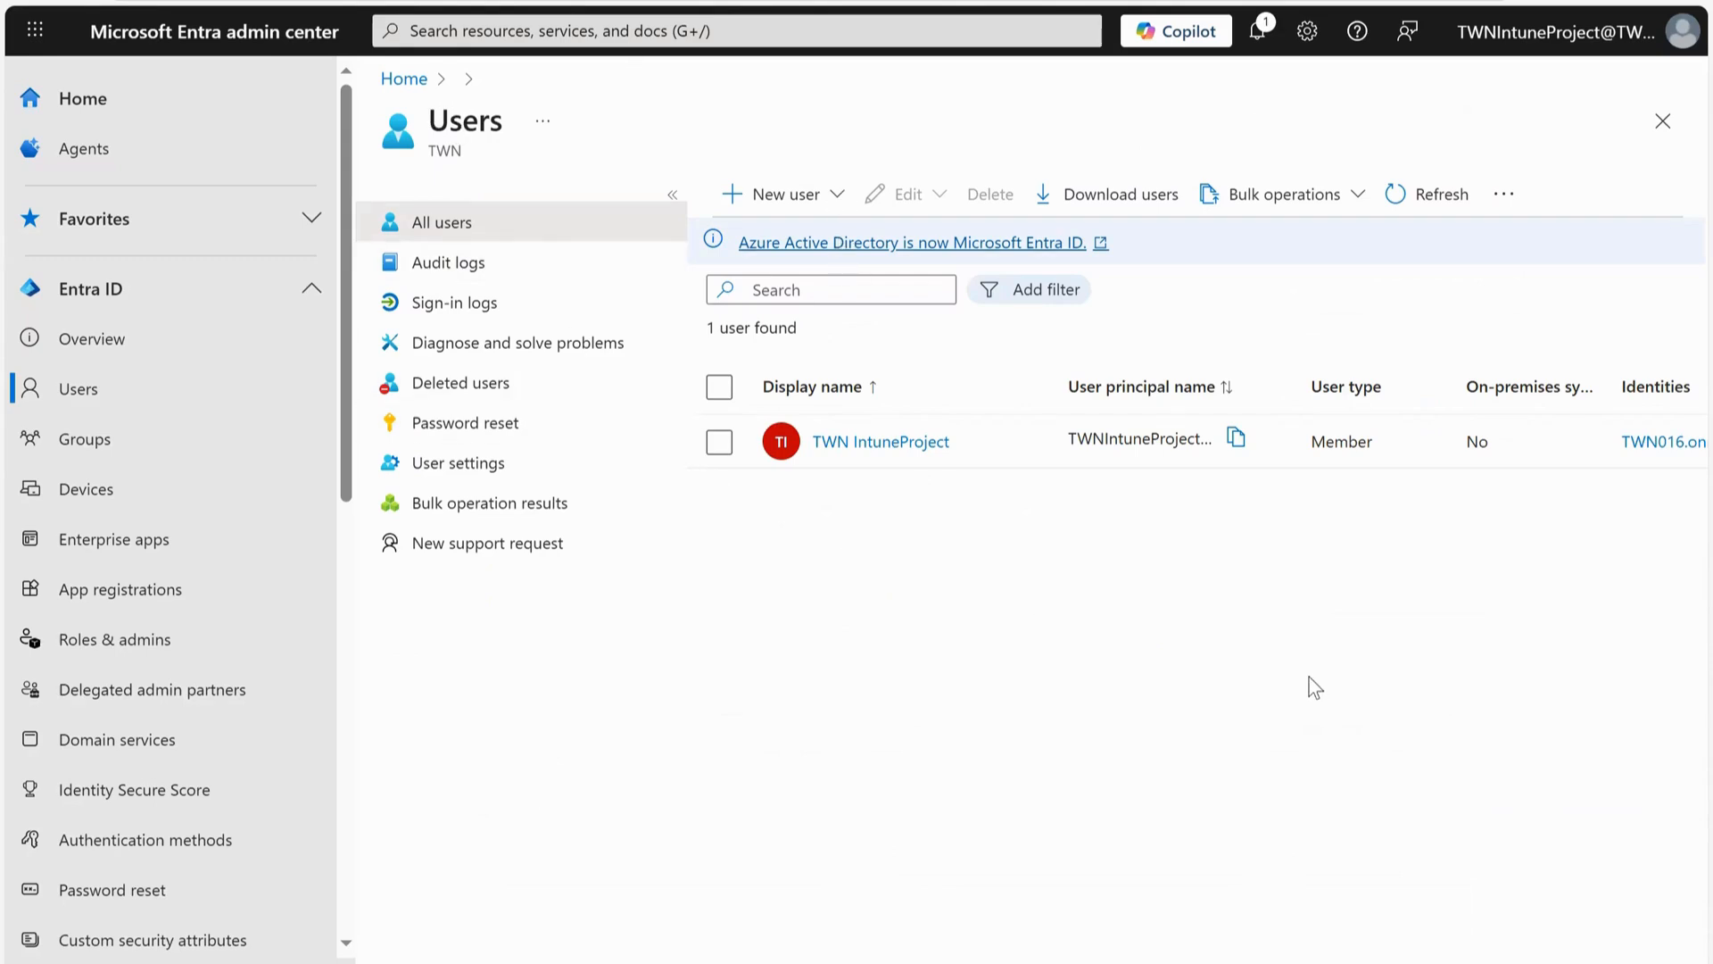
Open the Entra ID users list and start creating a new internal user.
{"action": "left_click", "coordinate": [125, 403]}
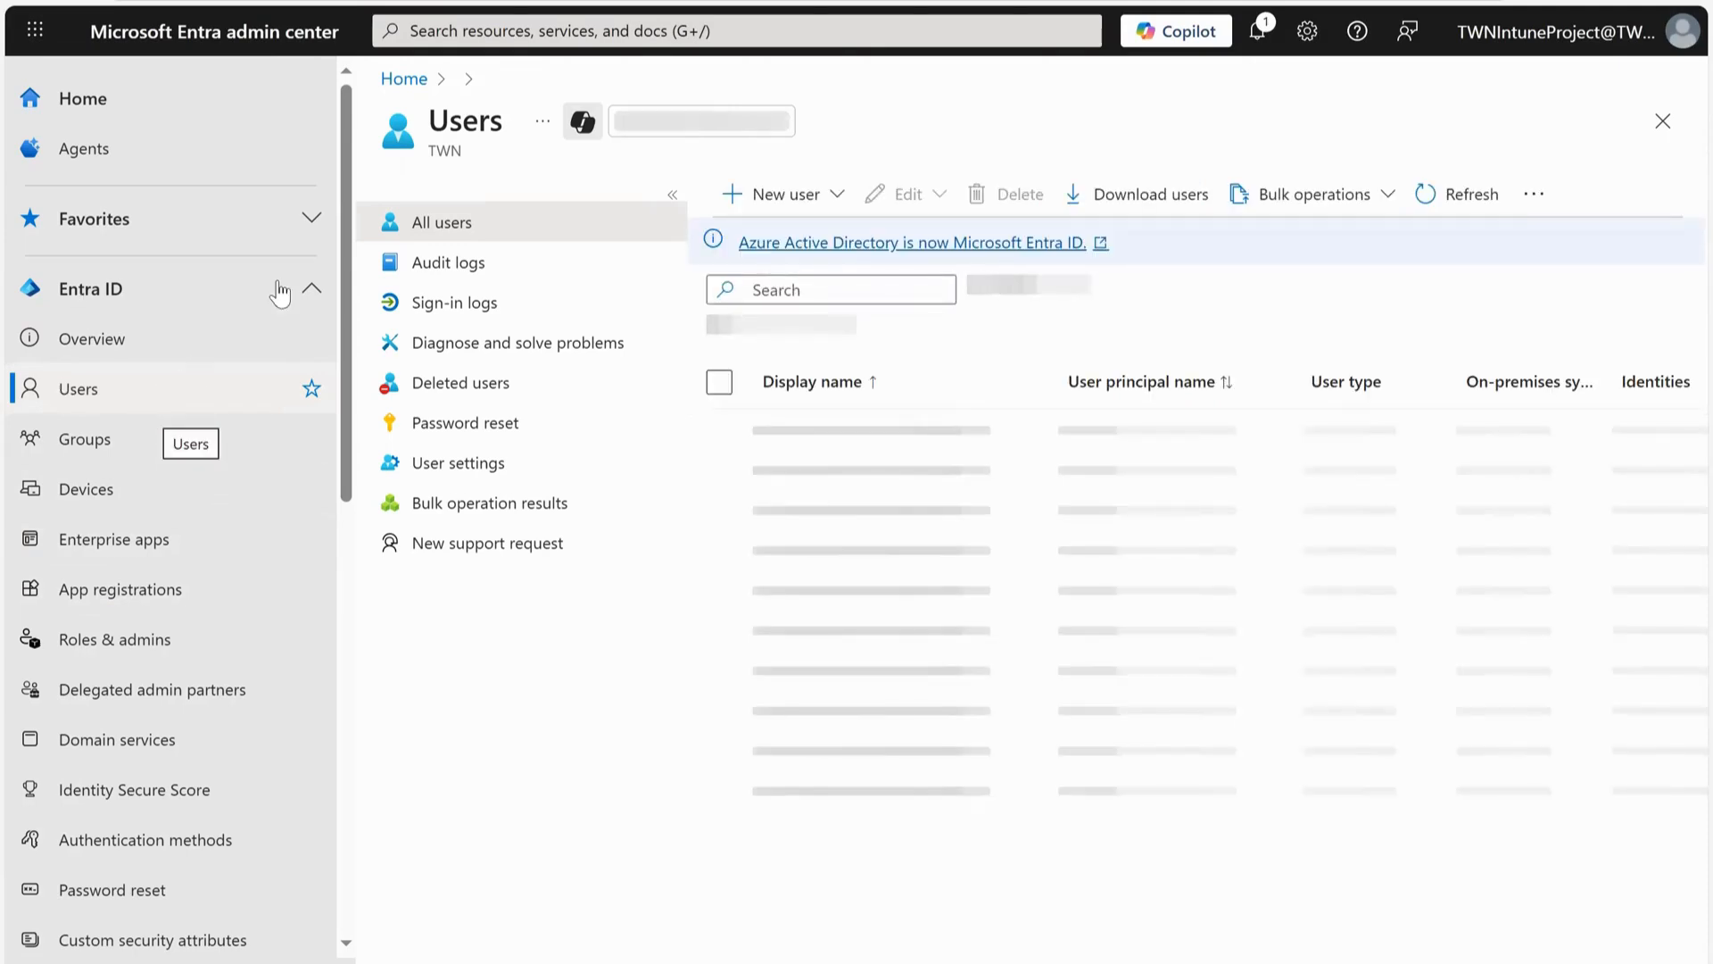
{"action": "left_click", "coordinate": [141, 393]}
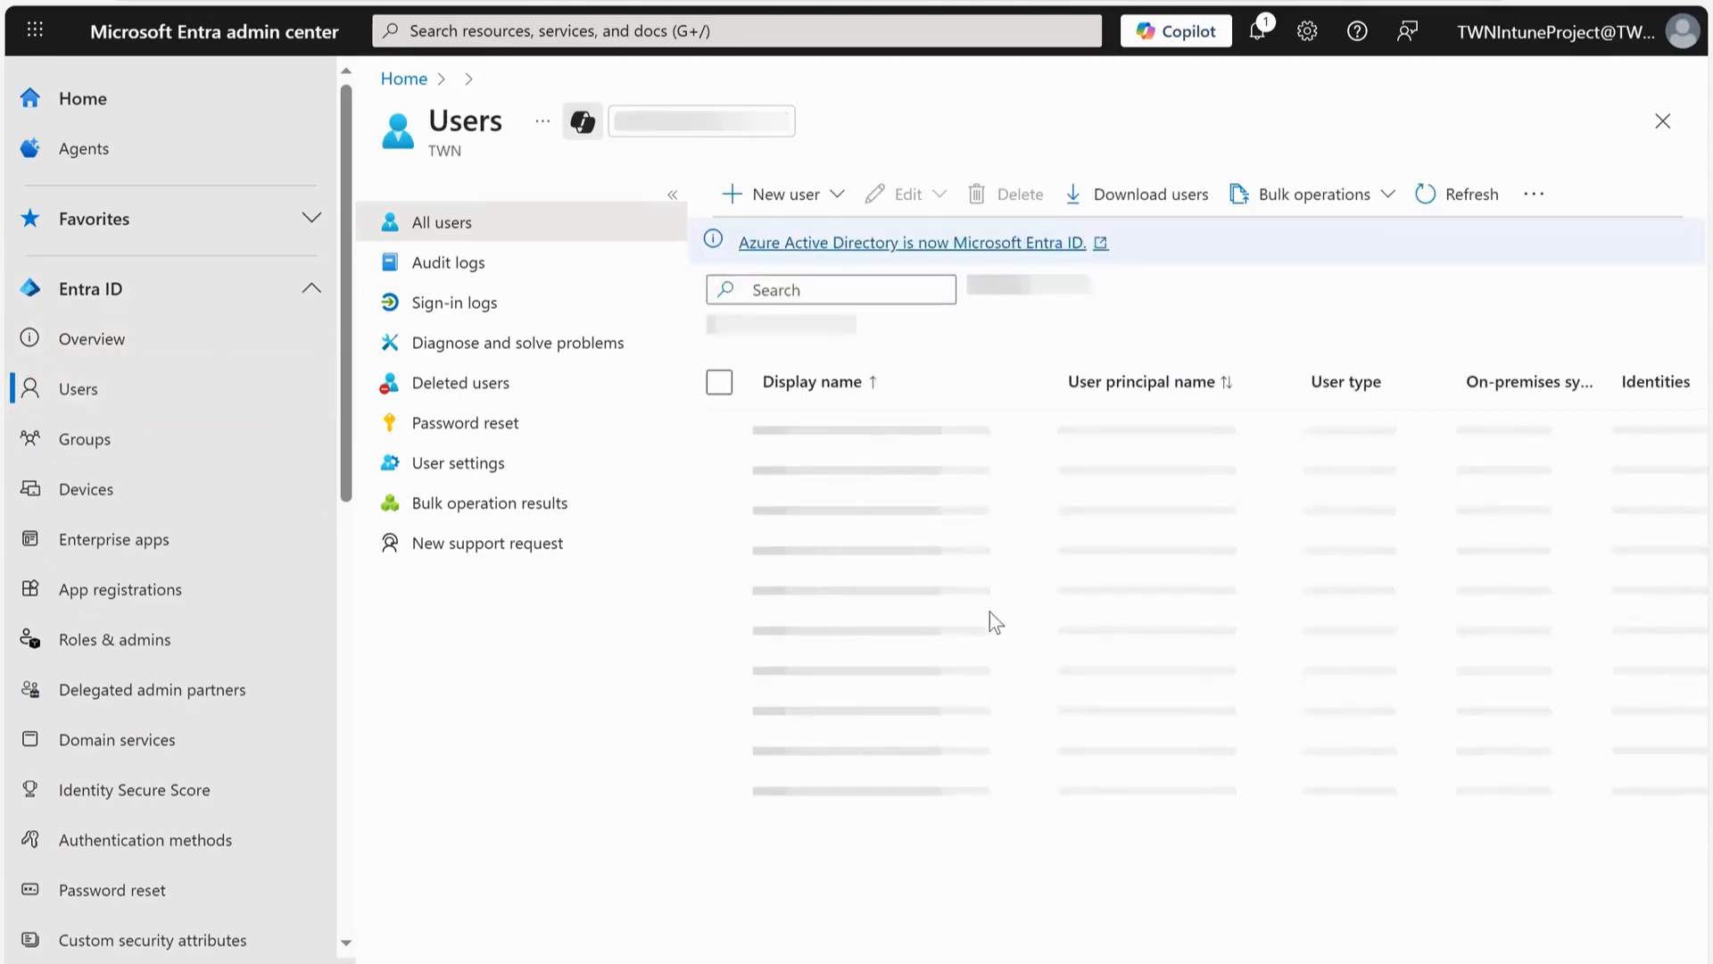
{"action": "left_click", "coordinate": [812, 203]}
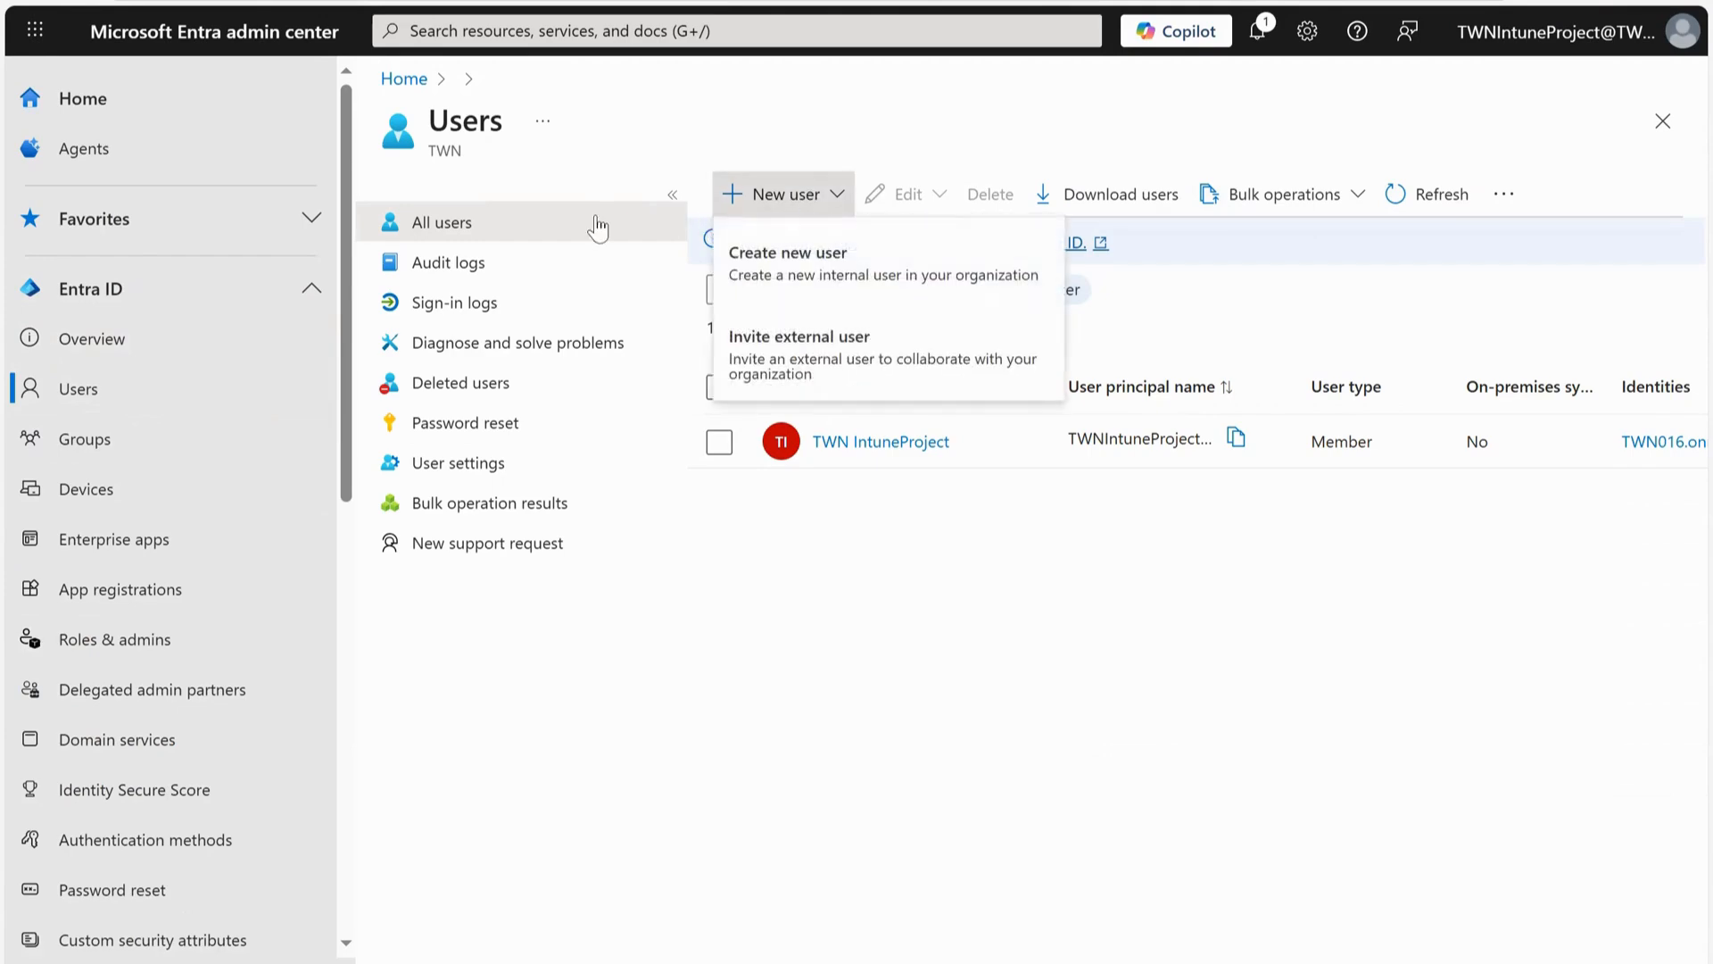
{"action": "left_click", "coordinate": [864, 266]}
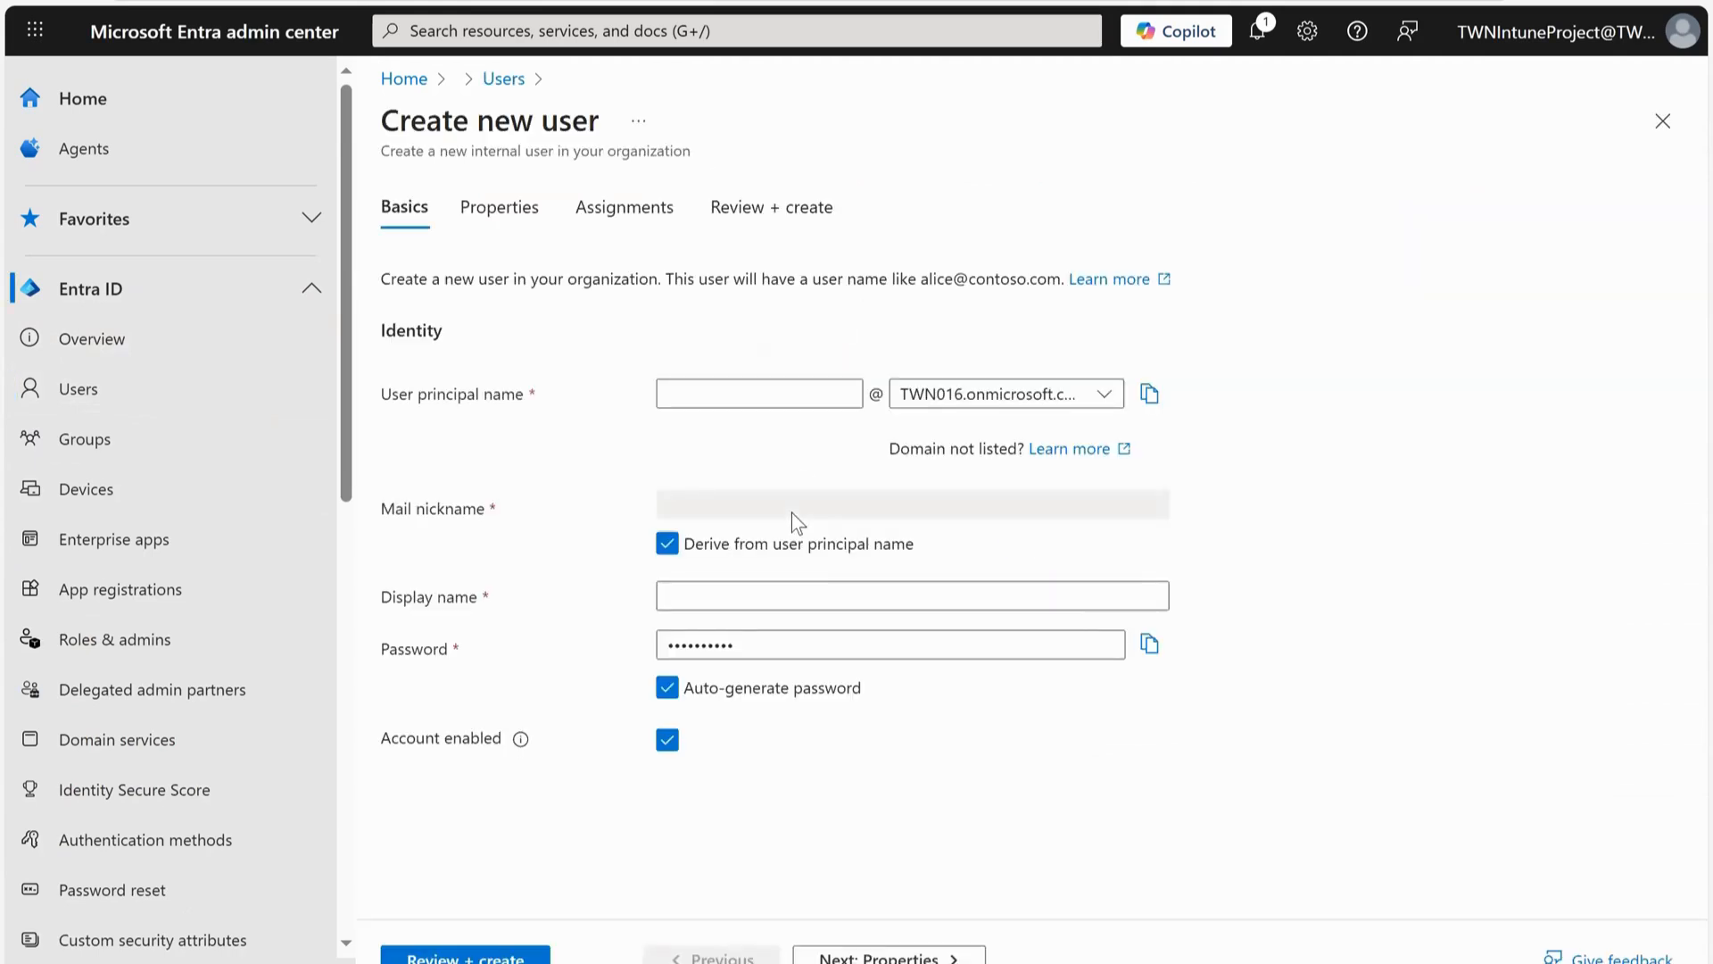
Fill in the new user's principal name, keeping the TWN016.onmicrosoft.com domain.
{"action": "left_click", "coordinate": [680, 382]}
{"action": "left_click", "coordinate": [691, 387]}
{"action": "left_click", "coordinate": [674, 390]}
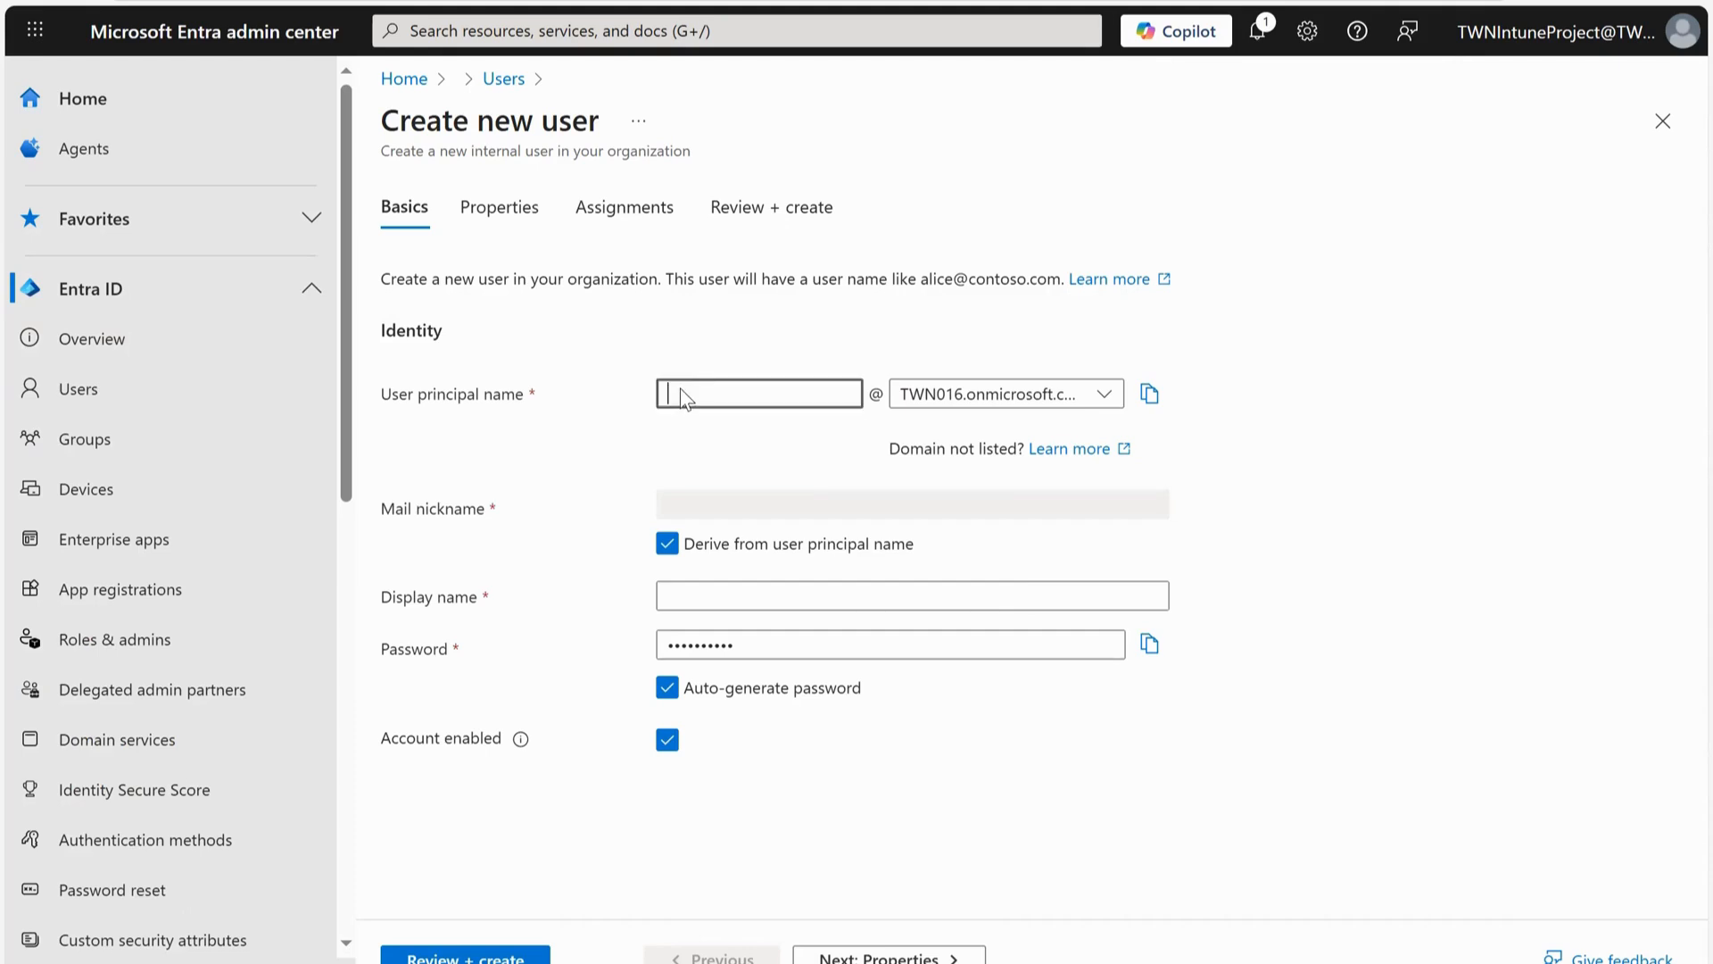
{"action": "right_click", "coordinate": [680, 390]}
{"action": "left_click", "coordinate": [757, 576]}
{"action": "left_click", "coordinate": [1105, 393]}
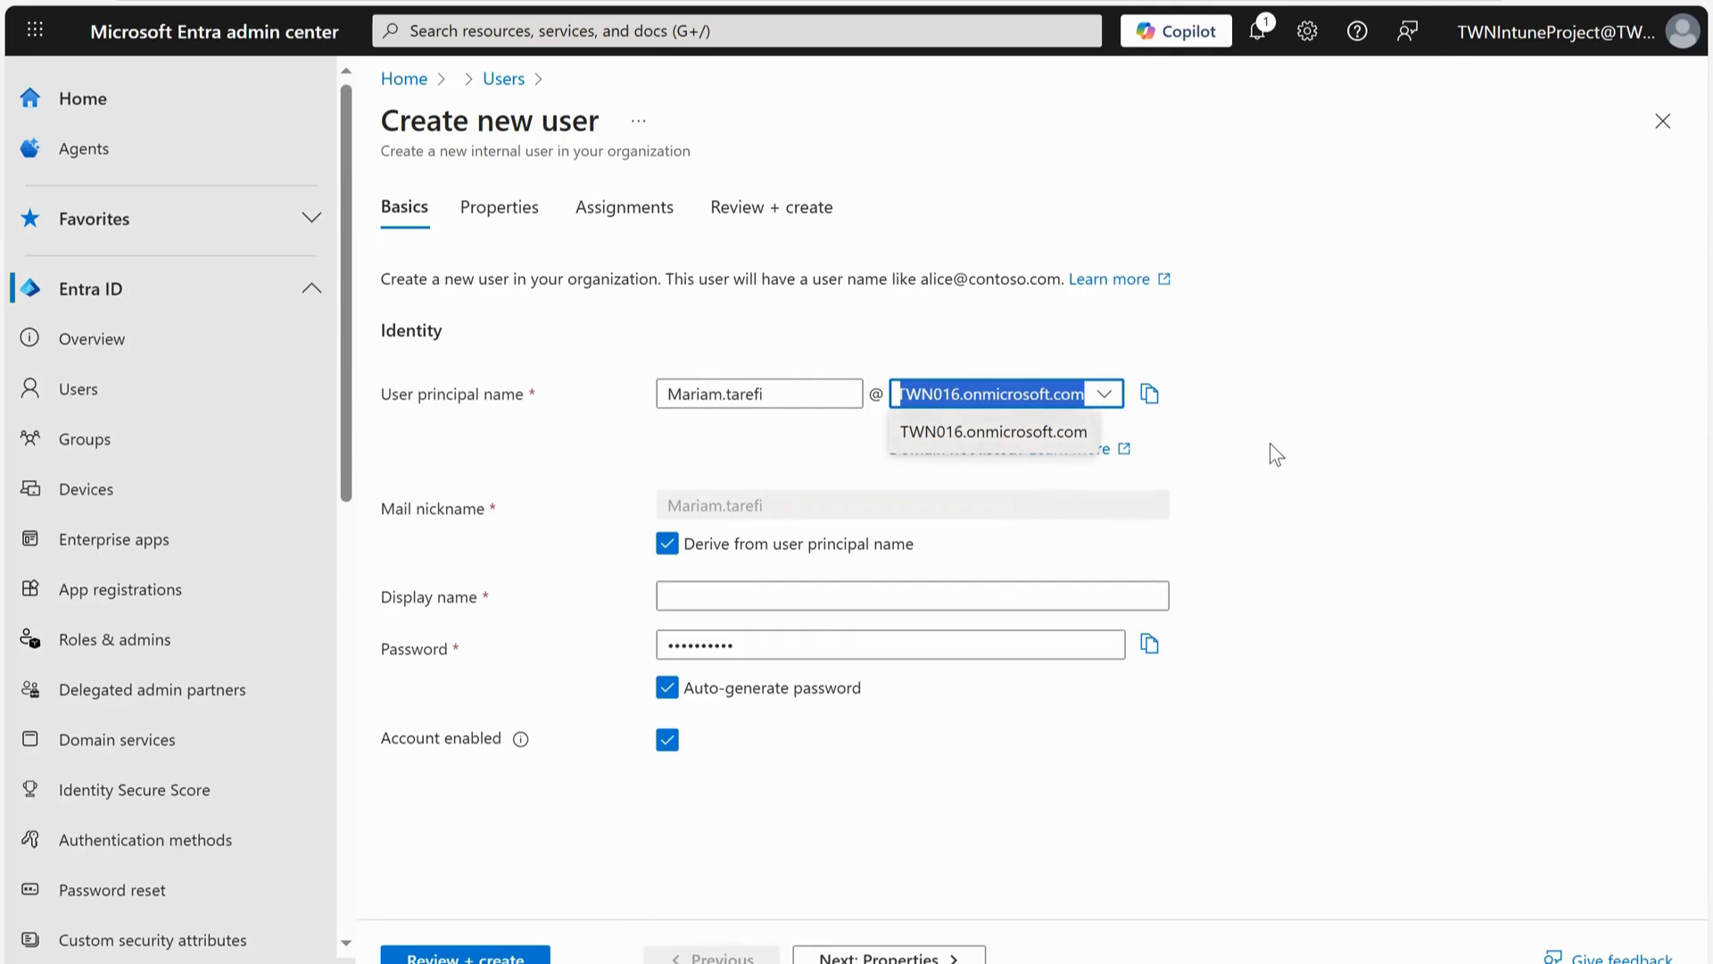
{"action": "left_click", "coordinate": [1106, 400]}
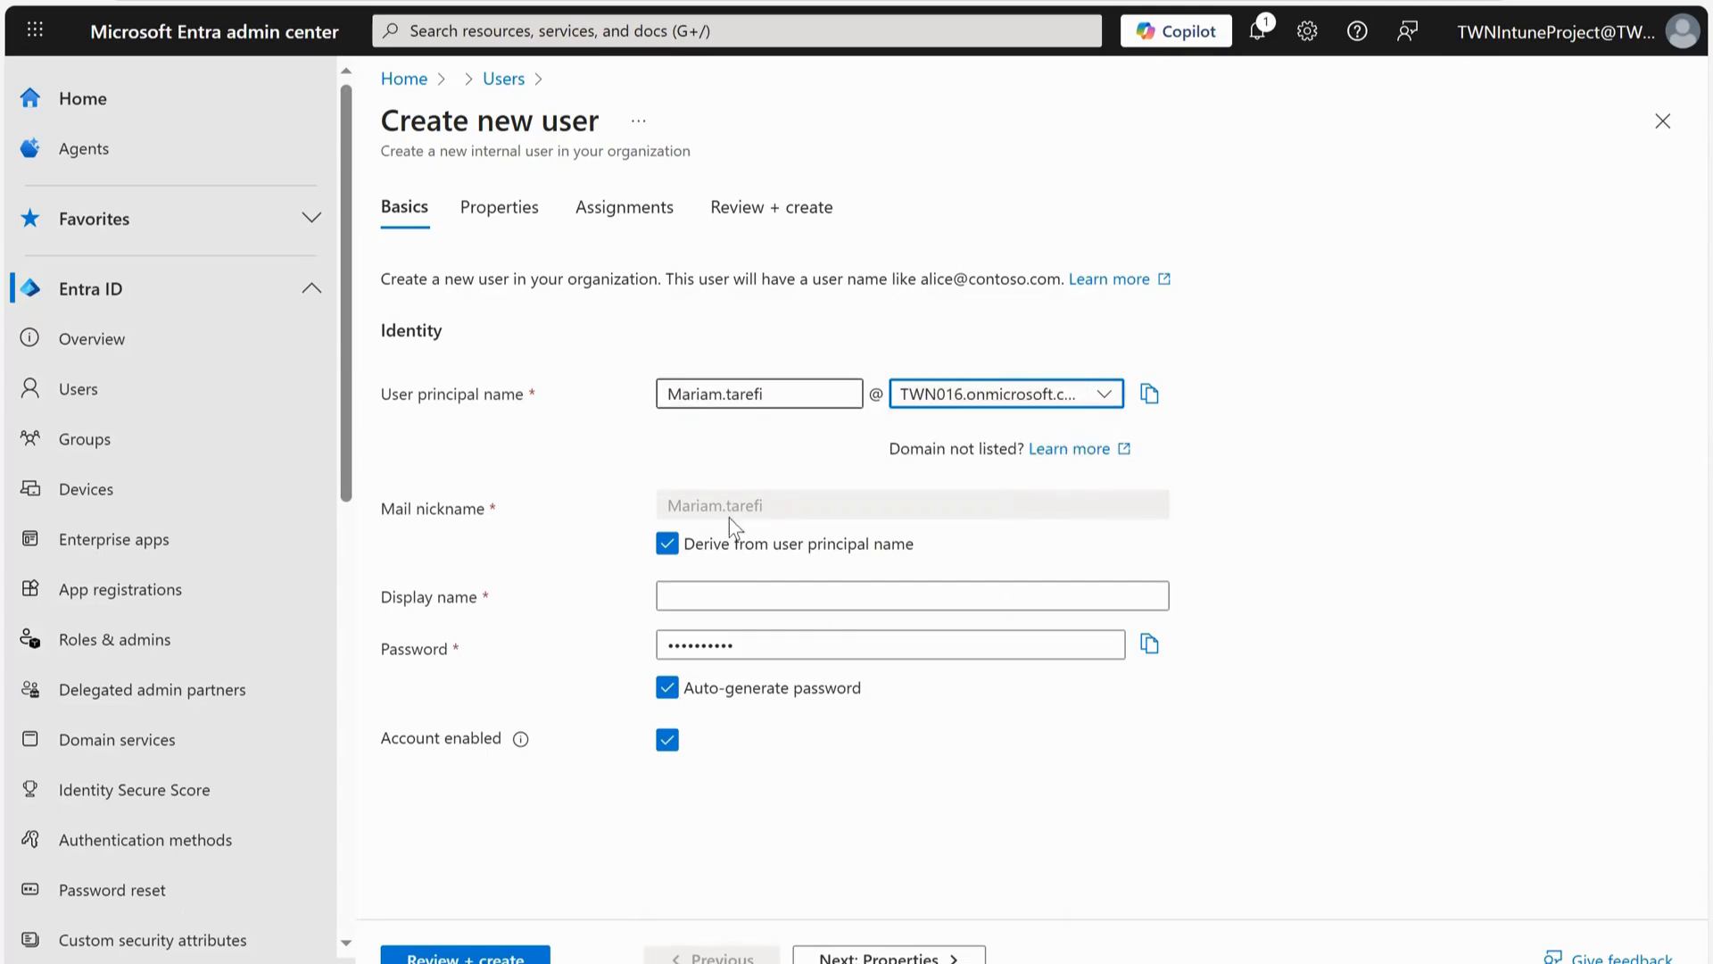
{"action": "left_click", "coordinate": [664, 543]}
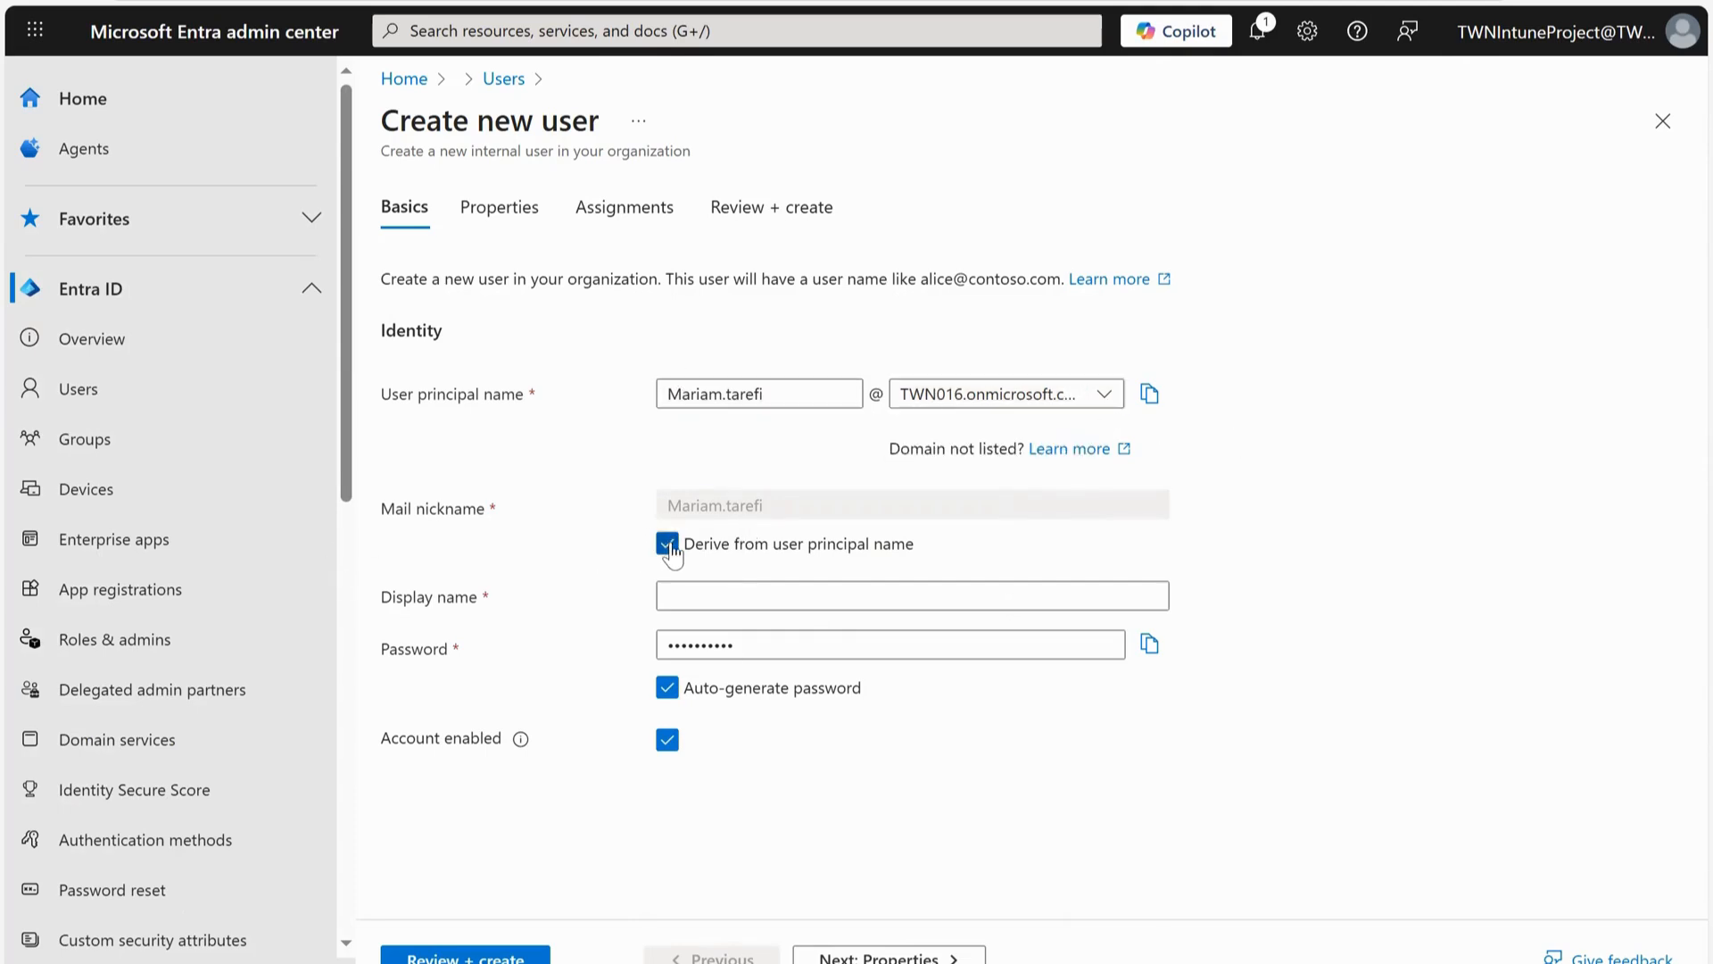
{"action": "left_click_drag", "start_coordinate": [803, 505], "coordinate": [415, 528]}
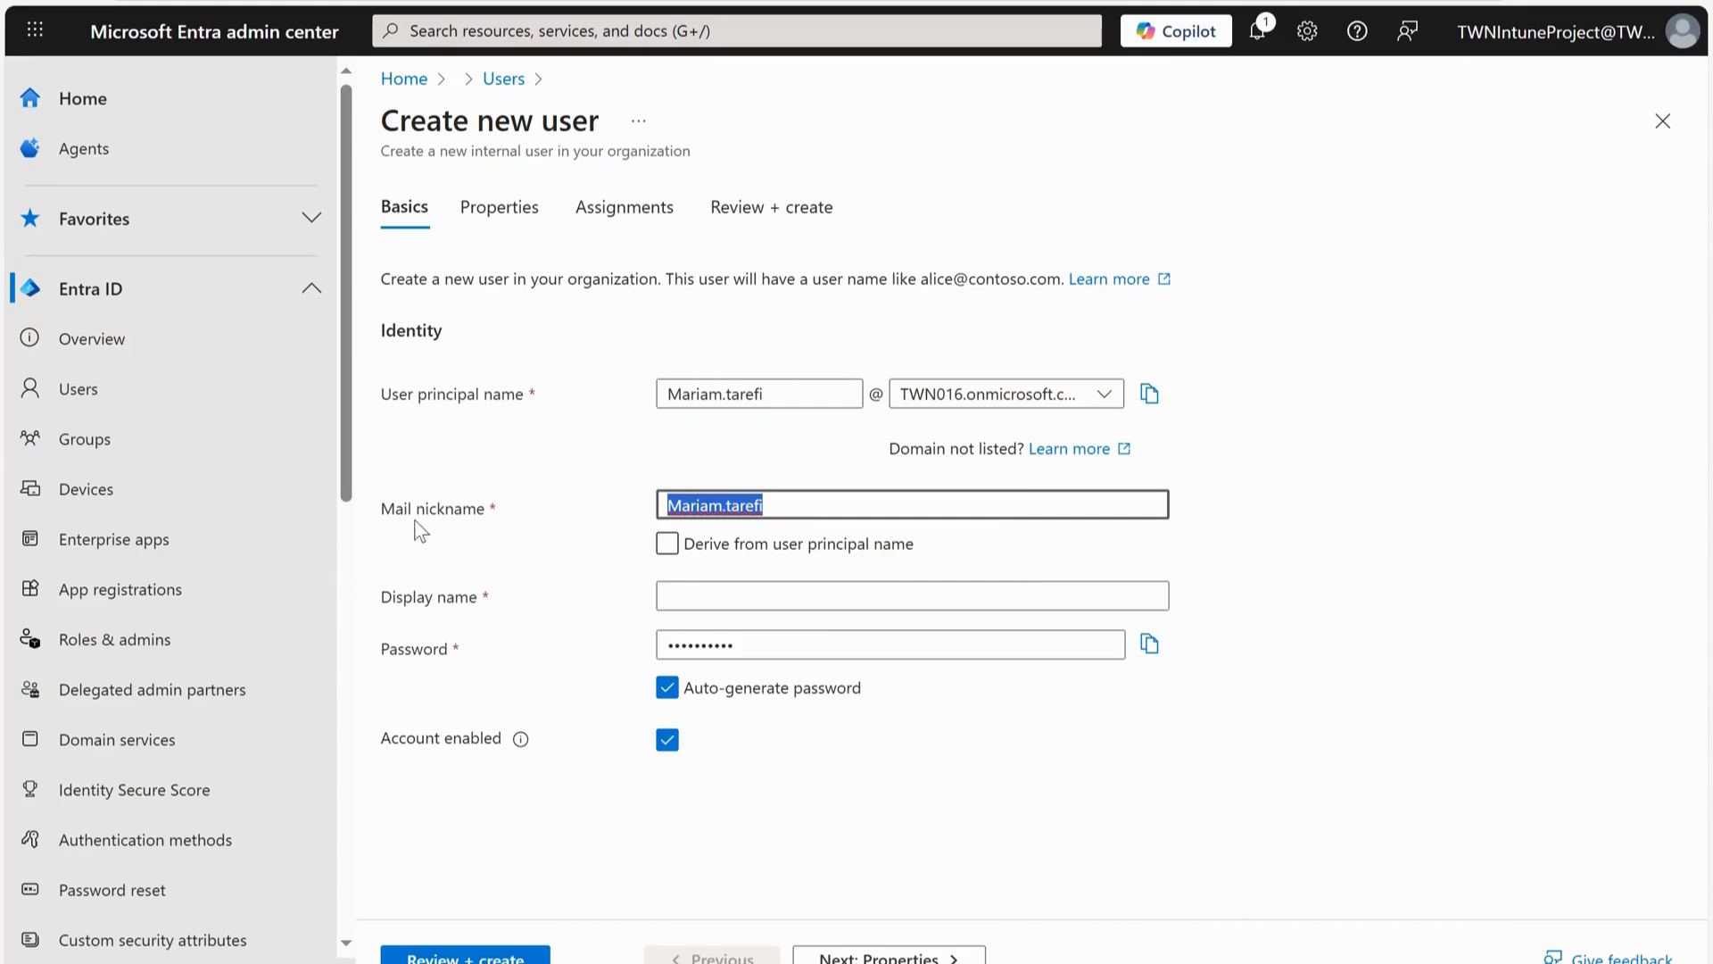
{"action": "left_click", "coordinate": [671, 547]}
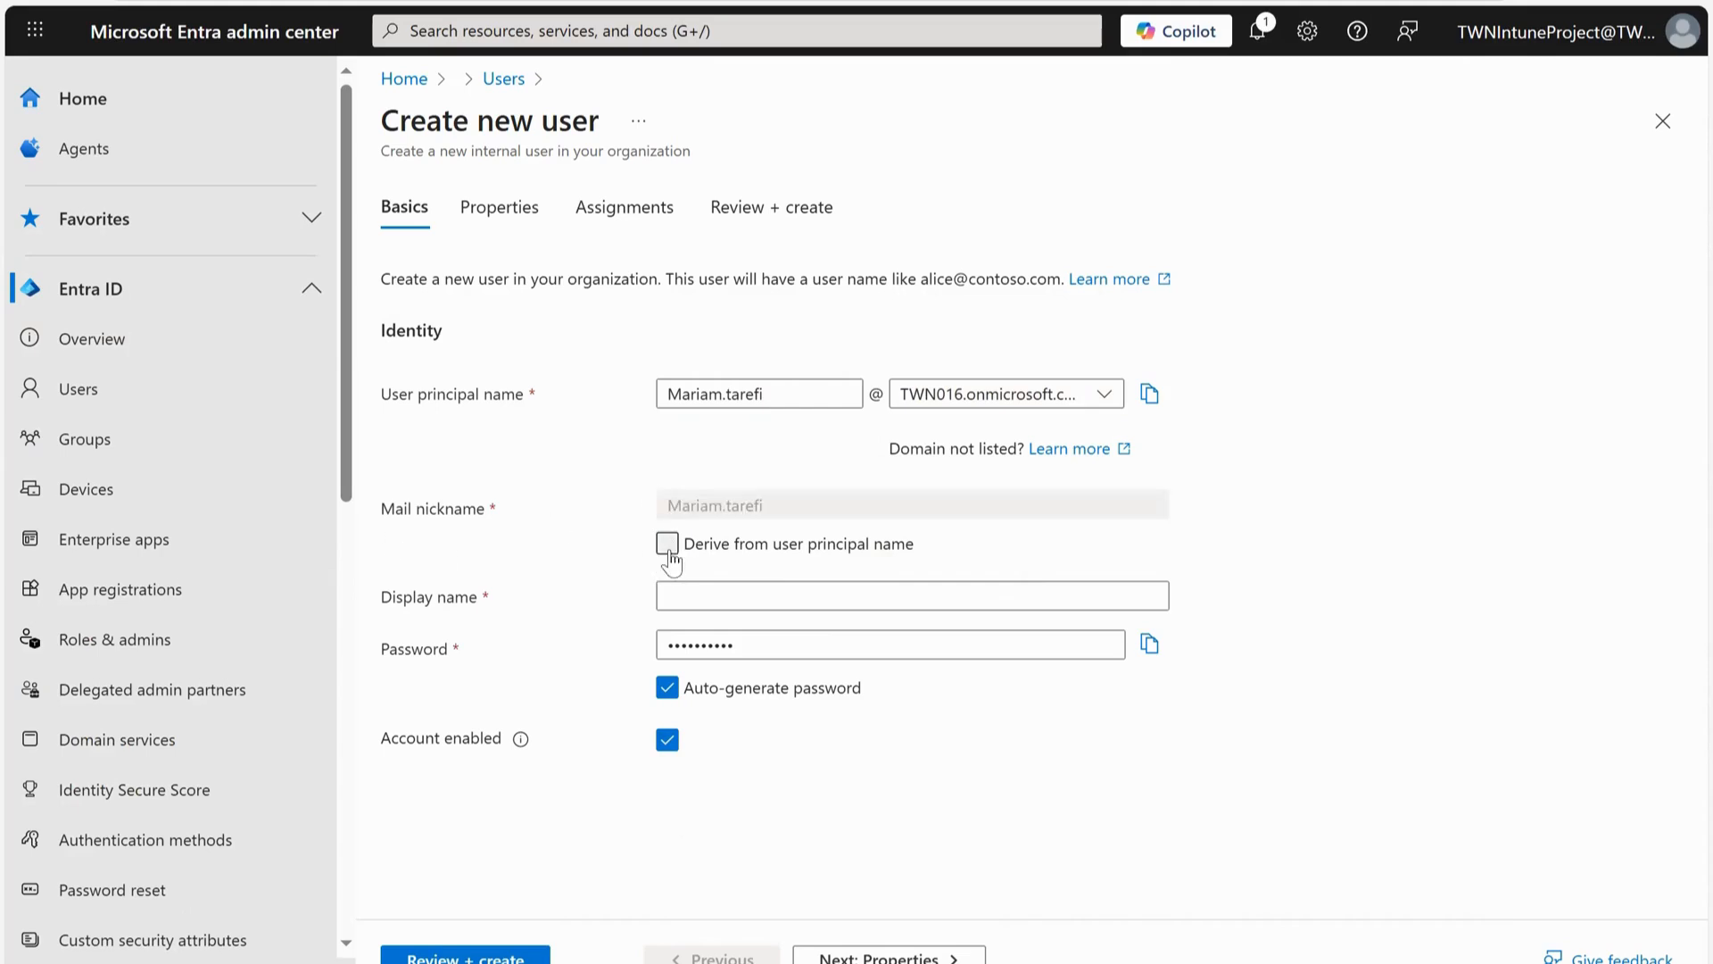
Copy the user principal name into the new user's display name.
{"action": "left_click", "coordinate": [712, 596]}
{"action": "left_click_drag", "start_coordinate": [794, 395], "coordinate": [660, 393]}
{"action": "key", "text": "ctrl+c"}
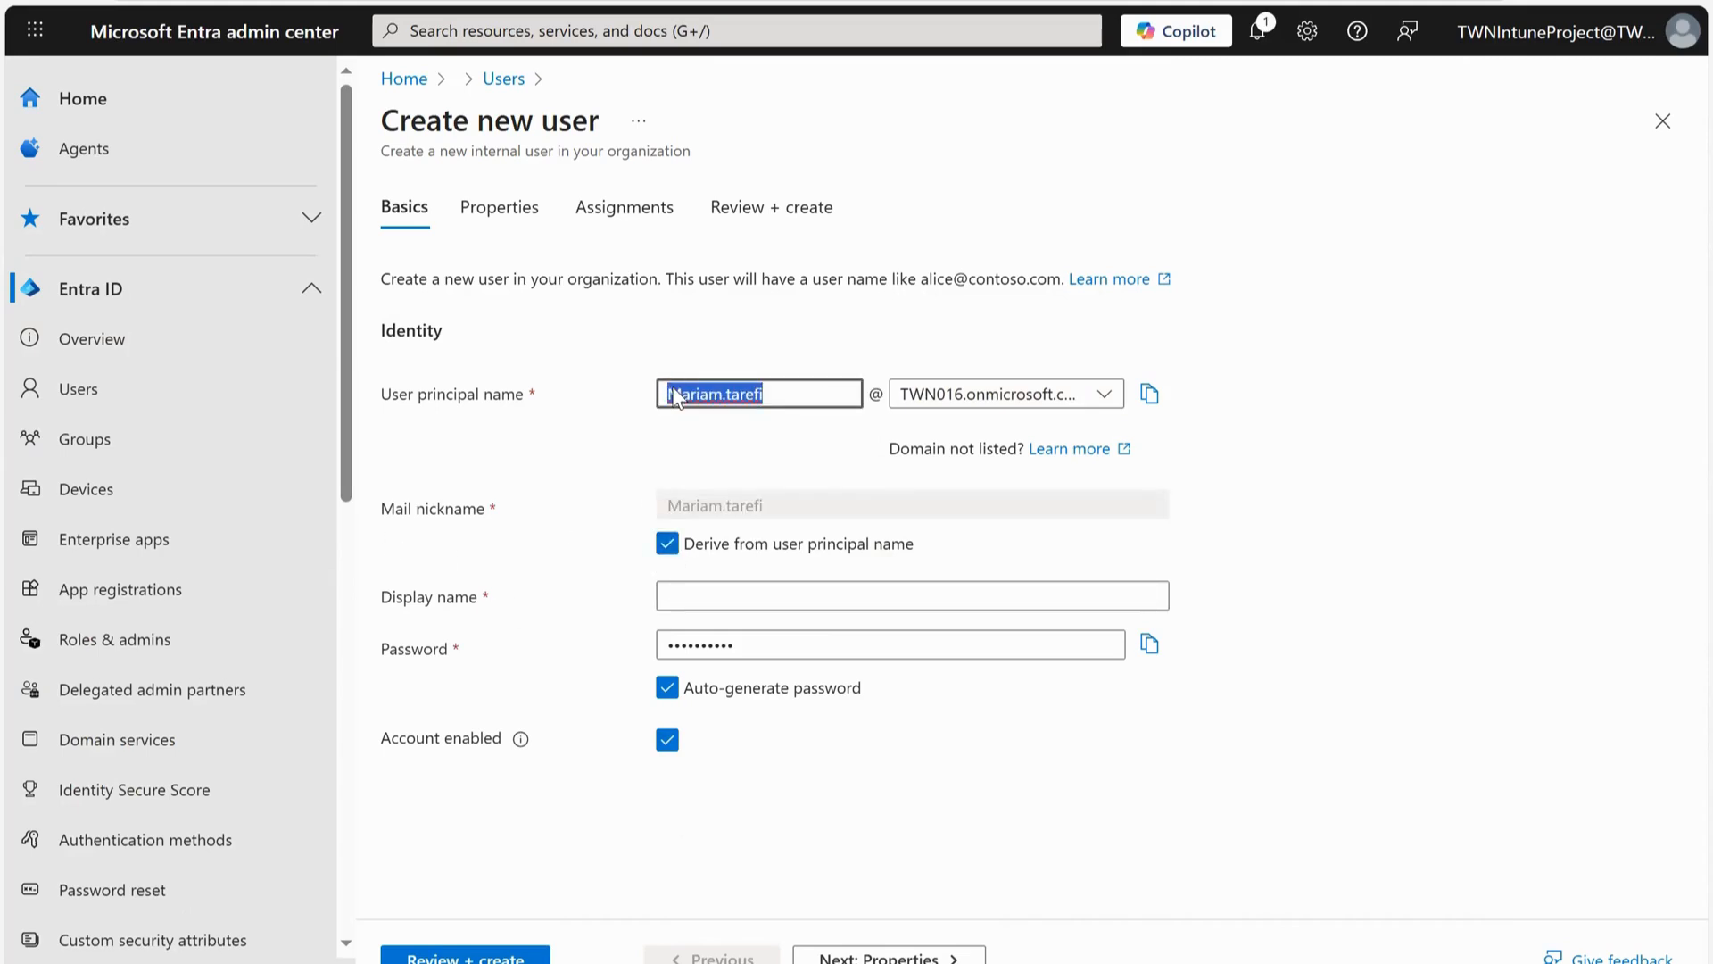
{"action": "right_click", "coordinate": [667, 391]}
{"action": "left_click", "coordinate": [373, 544]}
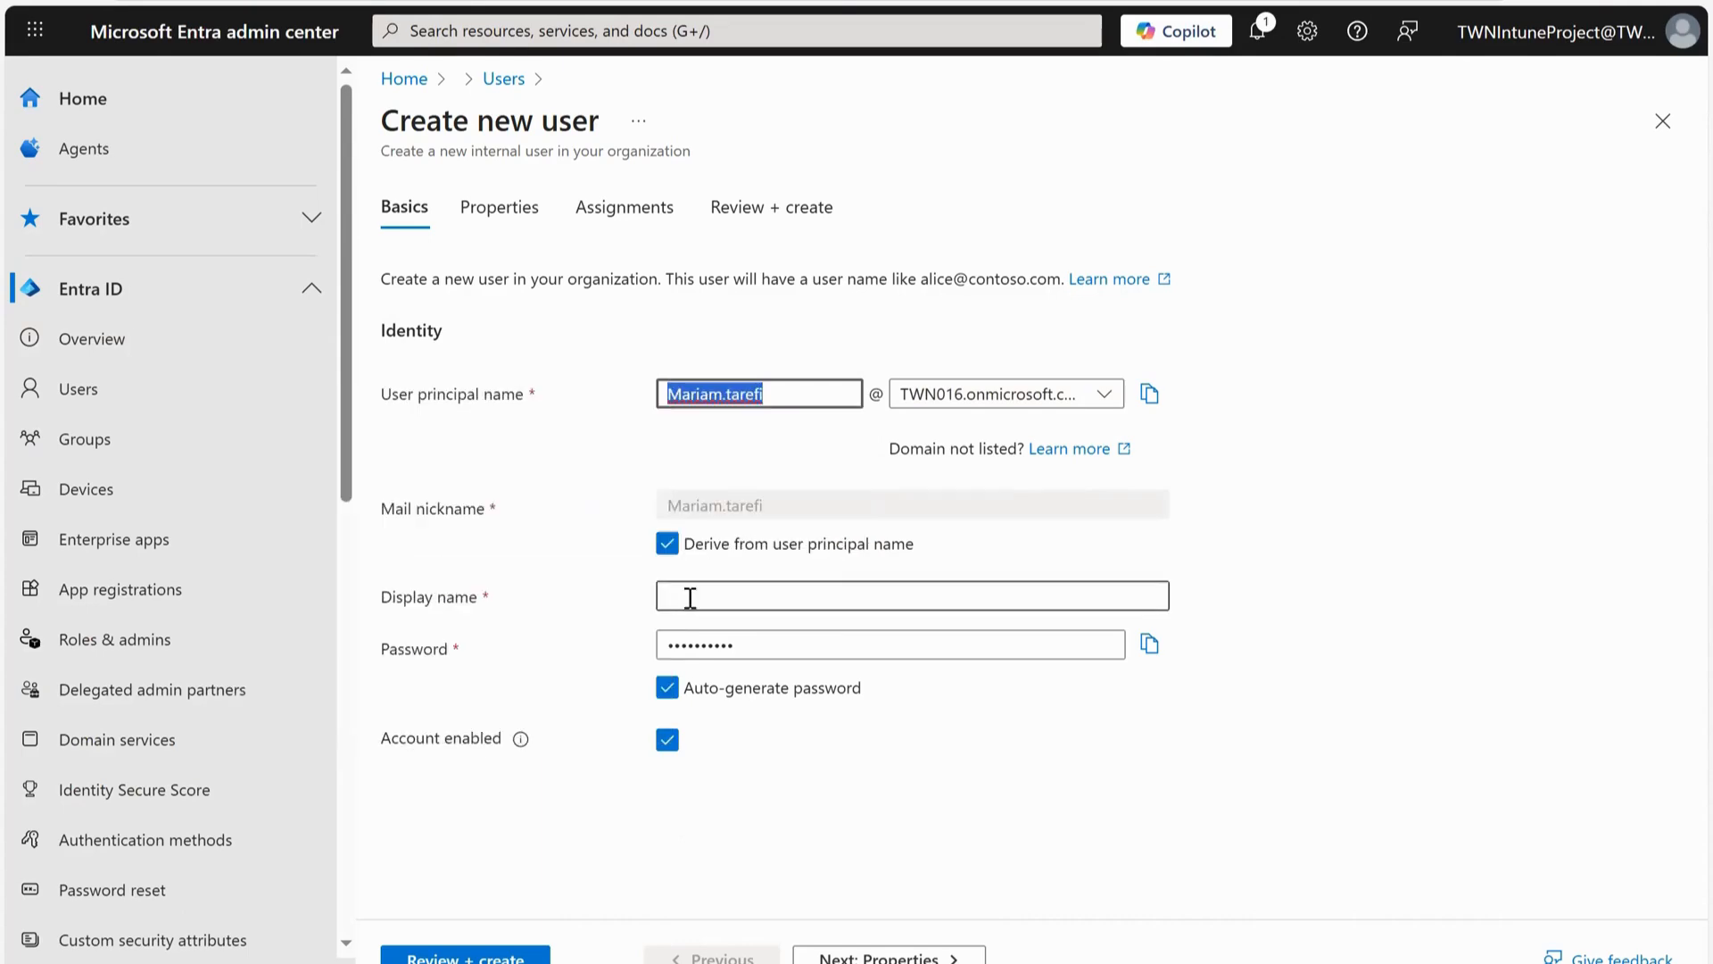
{"action": "right_click", "coordinate": [681, 597]}
{"action": "left_click", "coordinate": [799, 355]}
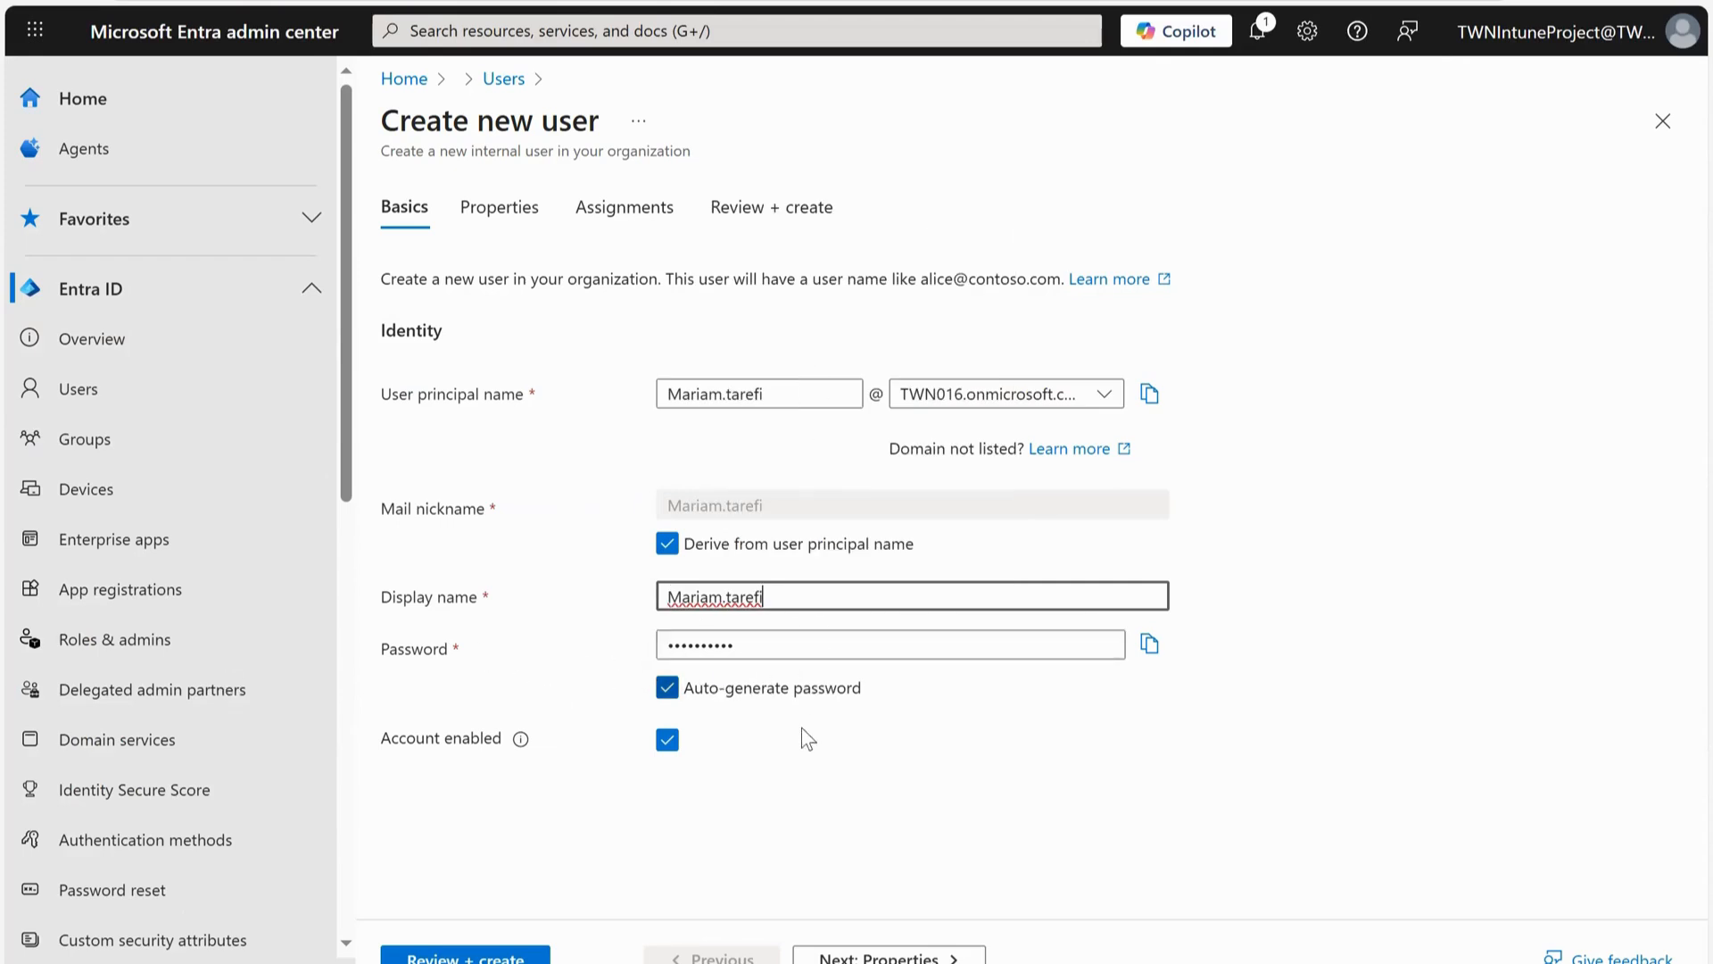
Examine the new user's review summary, assignments, and the identity, job and contact properties.
{"action": "left_click", "coordinate": [522, 956]}
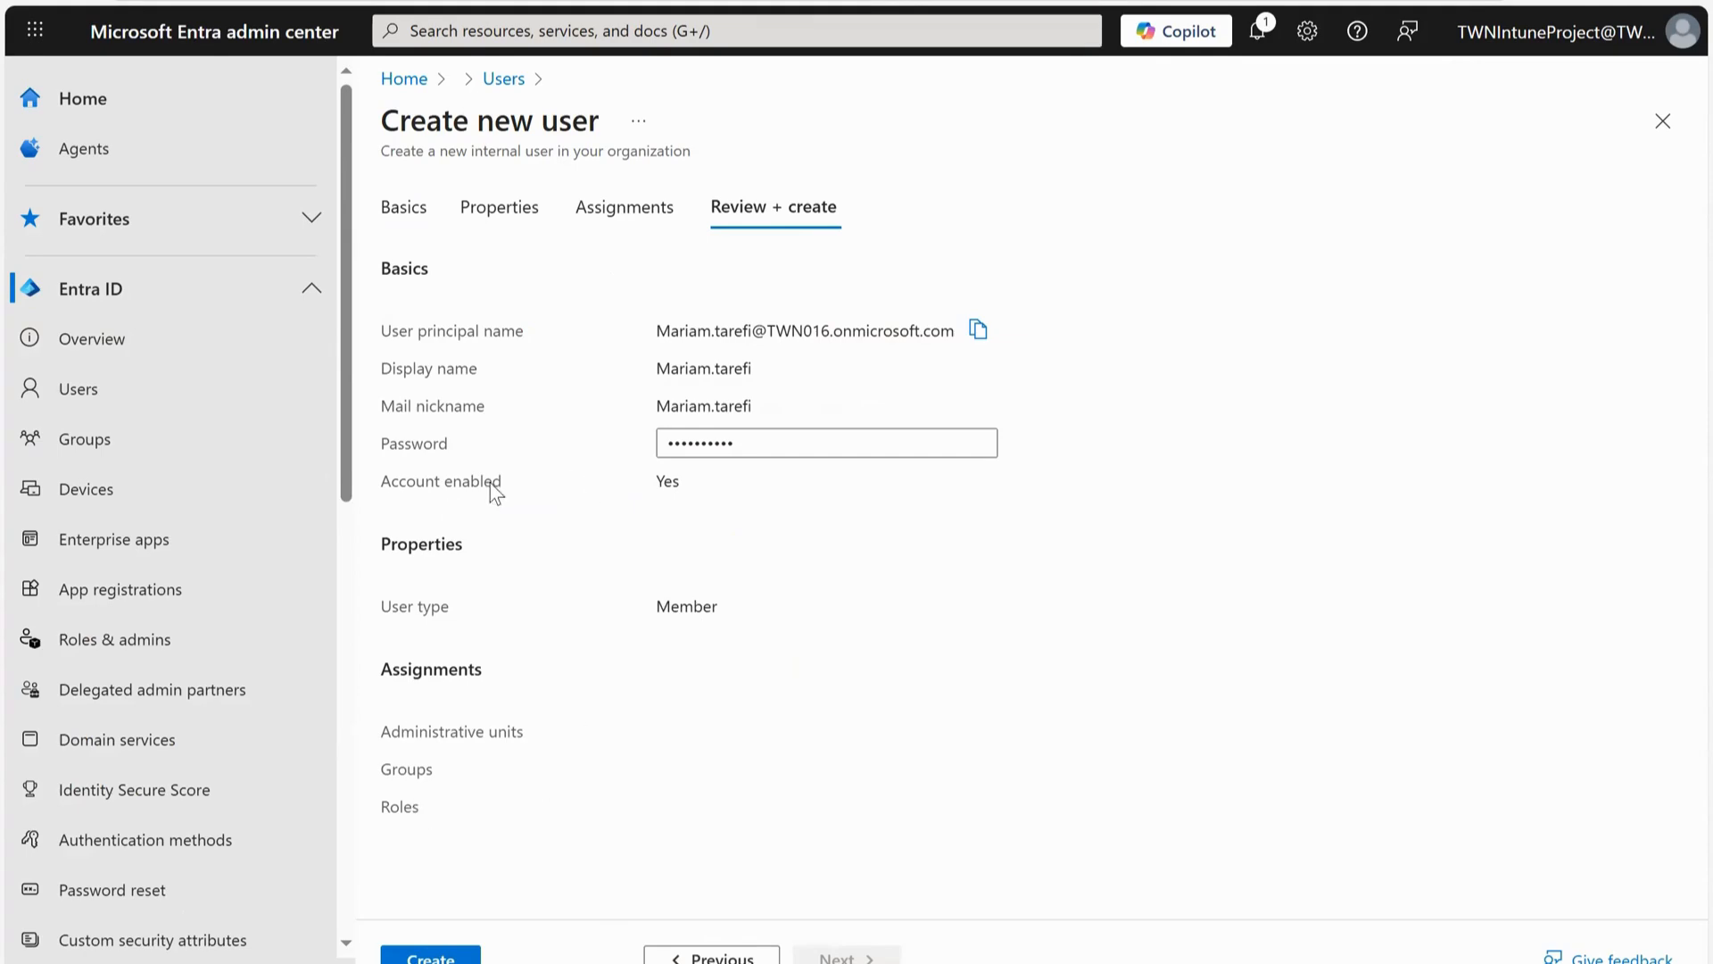
{"action": "left_click", "coordinate": [606, 229]}
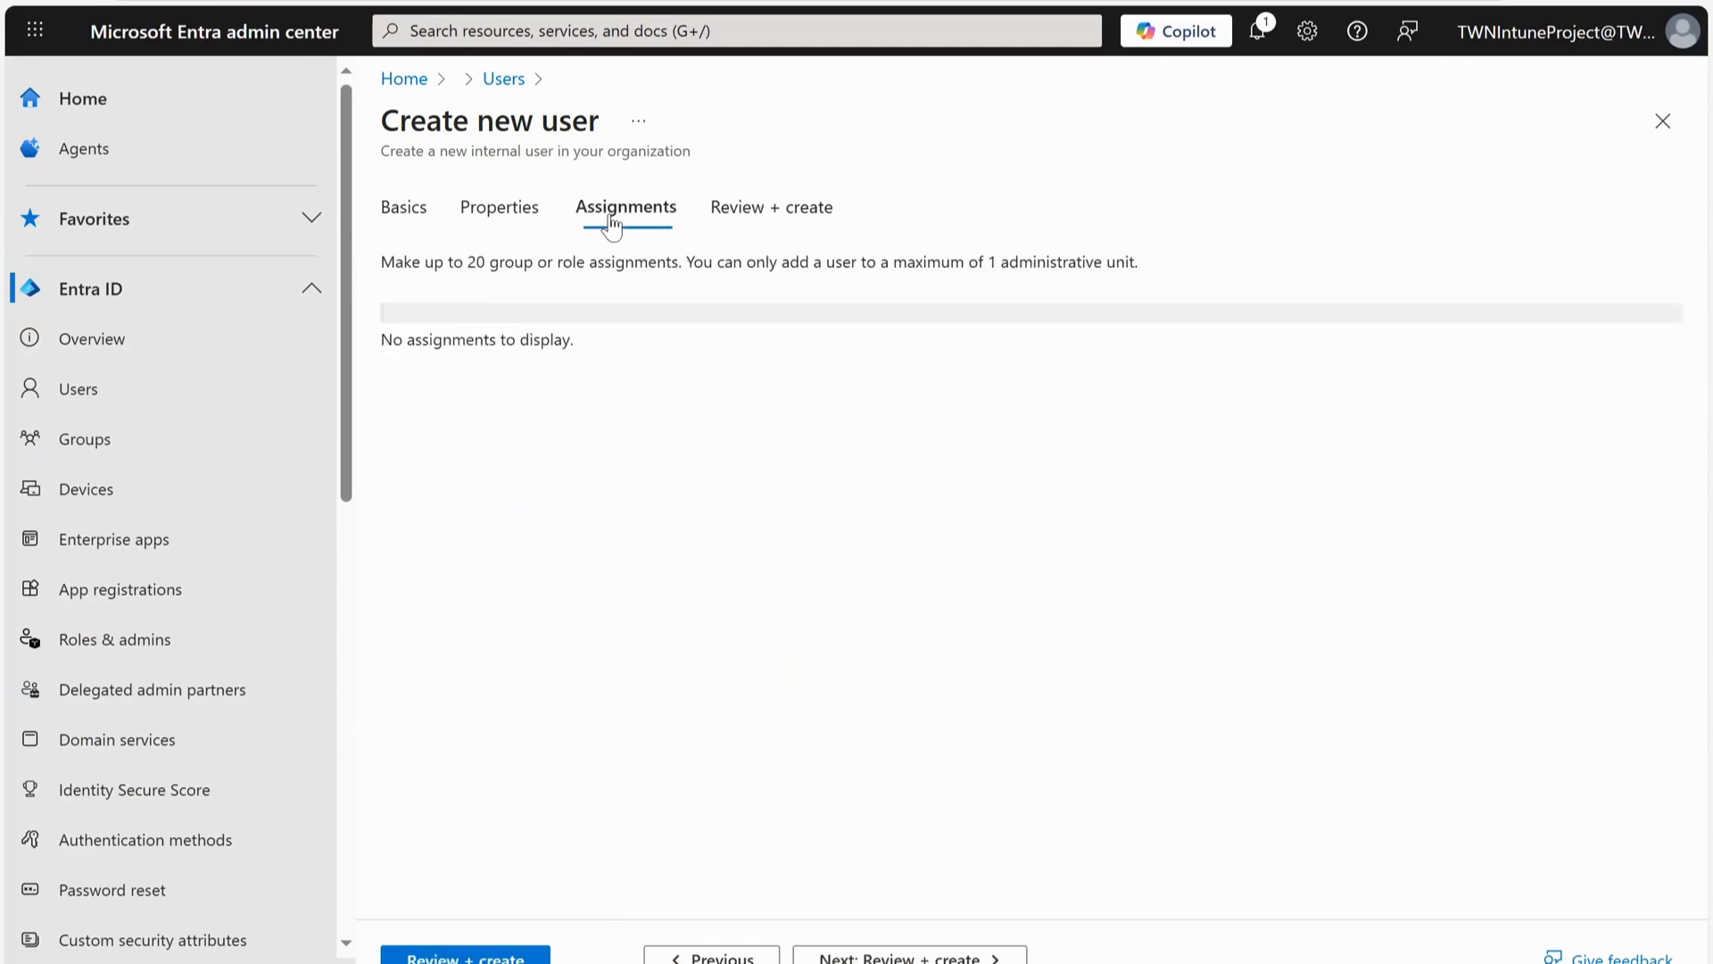
{"action": "left_click", "coordinate": [501, 227]}
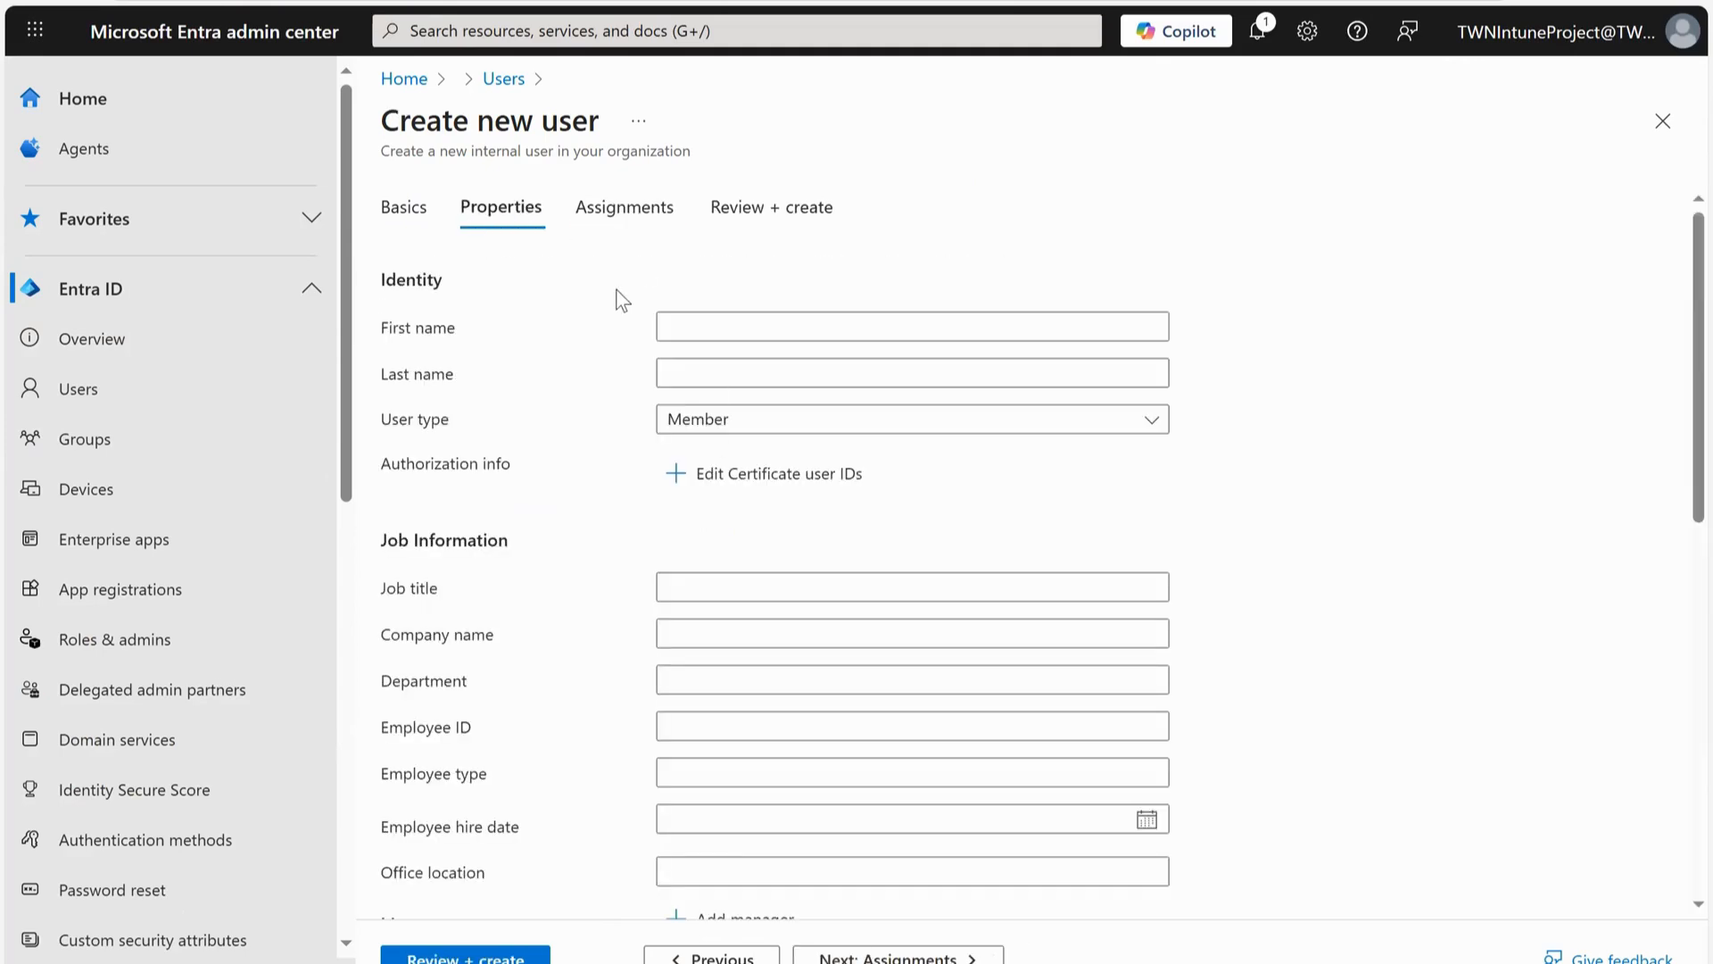
{"action": "scroll", "coordinate": [839, 528], "scroll_direction": "down", "scroll_amount": 1}
{"action": "scroll", "coordinate": [839, 526], "scroll_direction": "down", "scroll_amount": 8}
{"action": "scroll", "coordinate": [839, 527], "scroll_direction": "up", "scroll_amount": 10}
{"action": "left_click", "coordinate": [403, 218]}
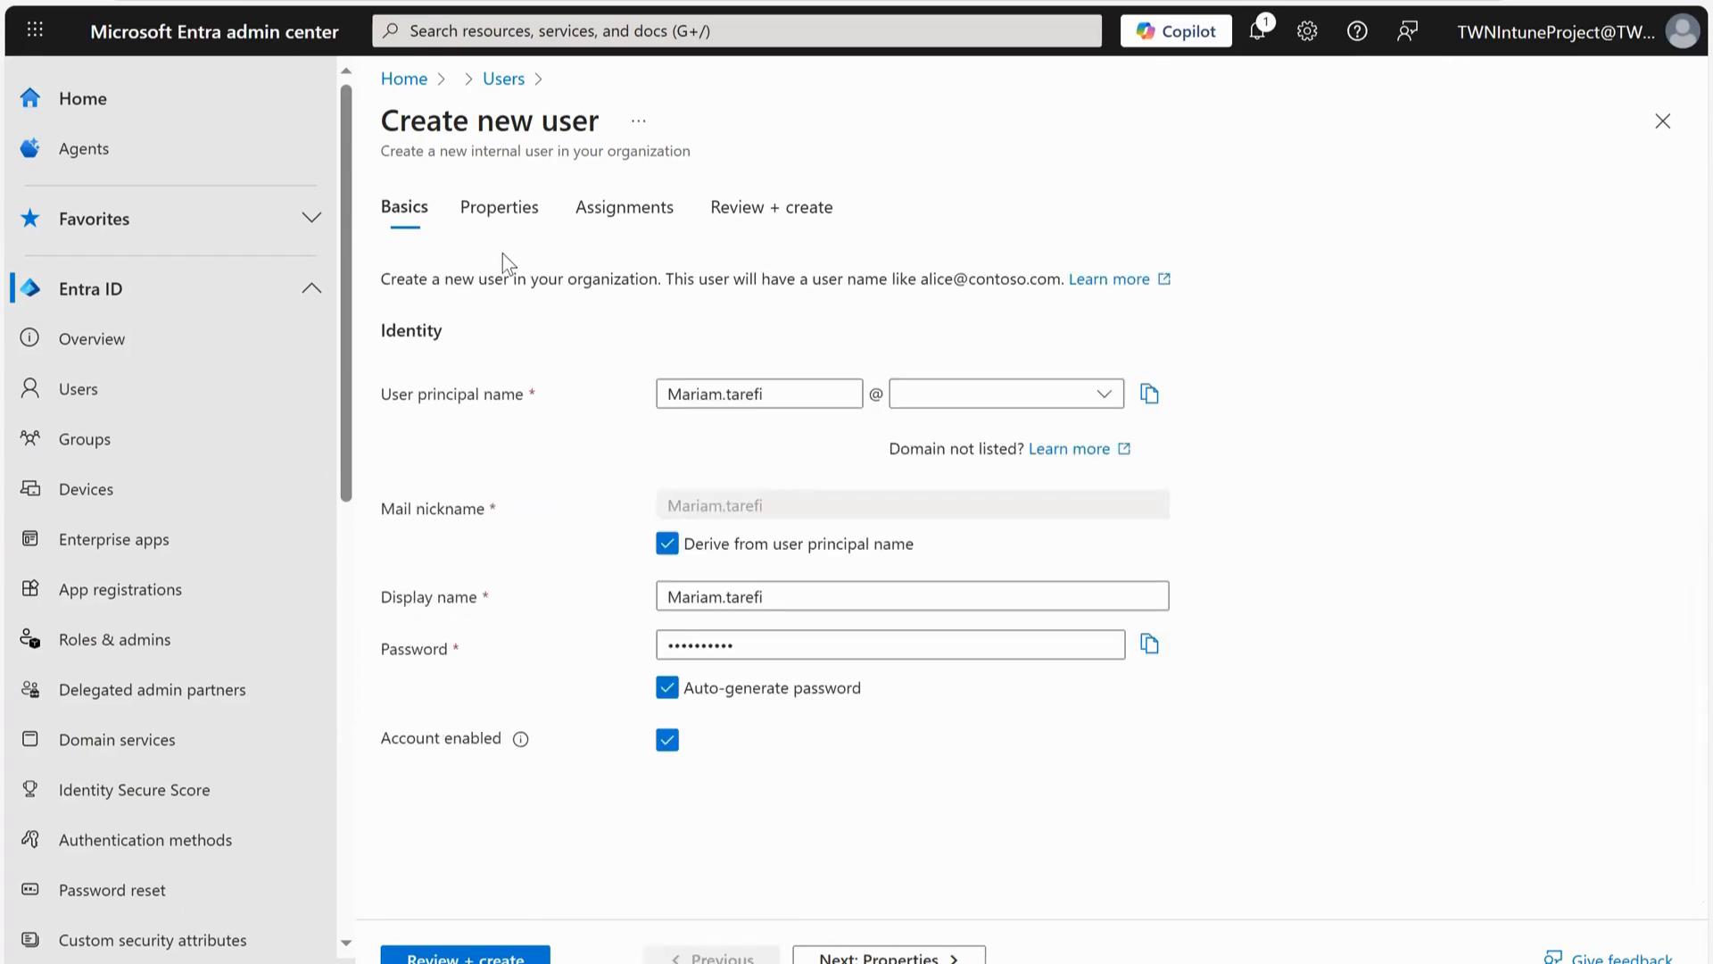
{"action": "left_click", "coordinate": [540, 238]}
{"action": "scroll", "coordinate": [753, 625], "scroll_direction": "down", "scroll_amount": 10}
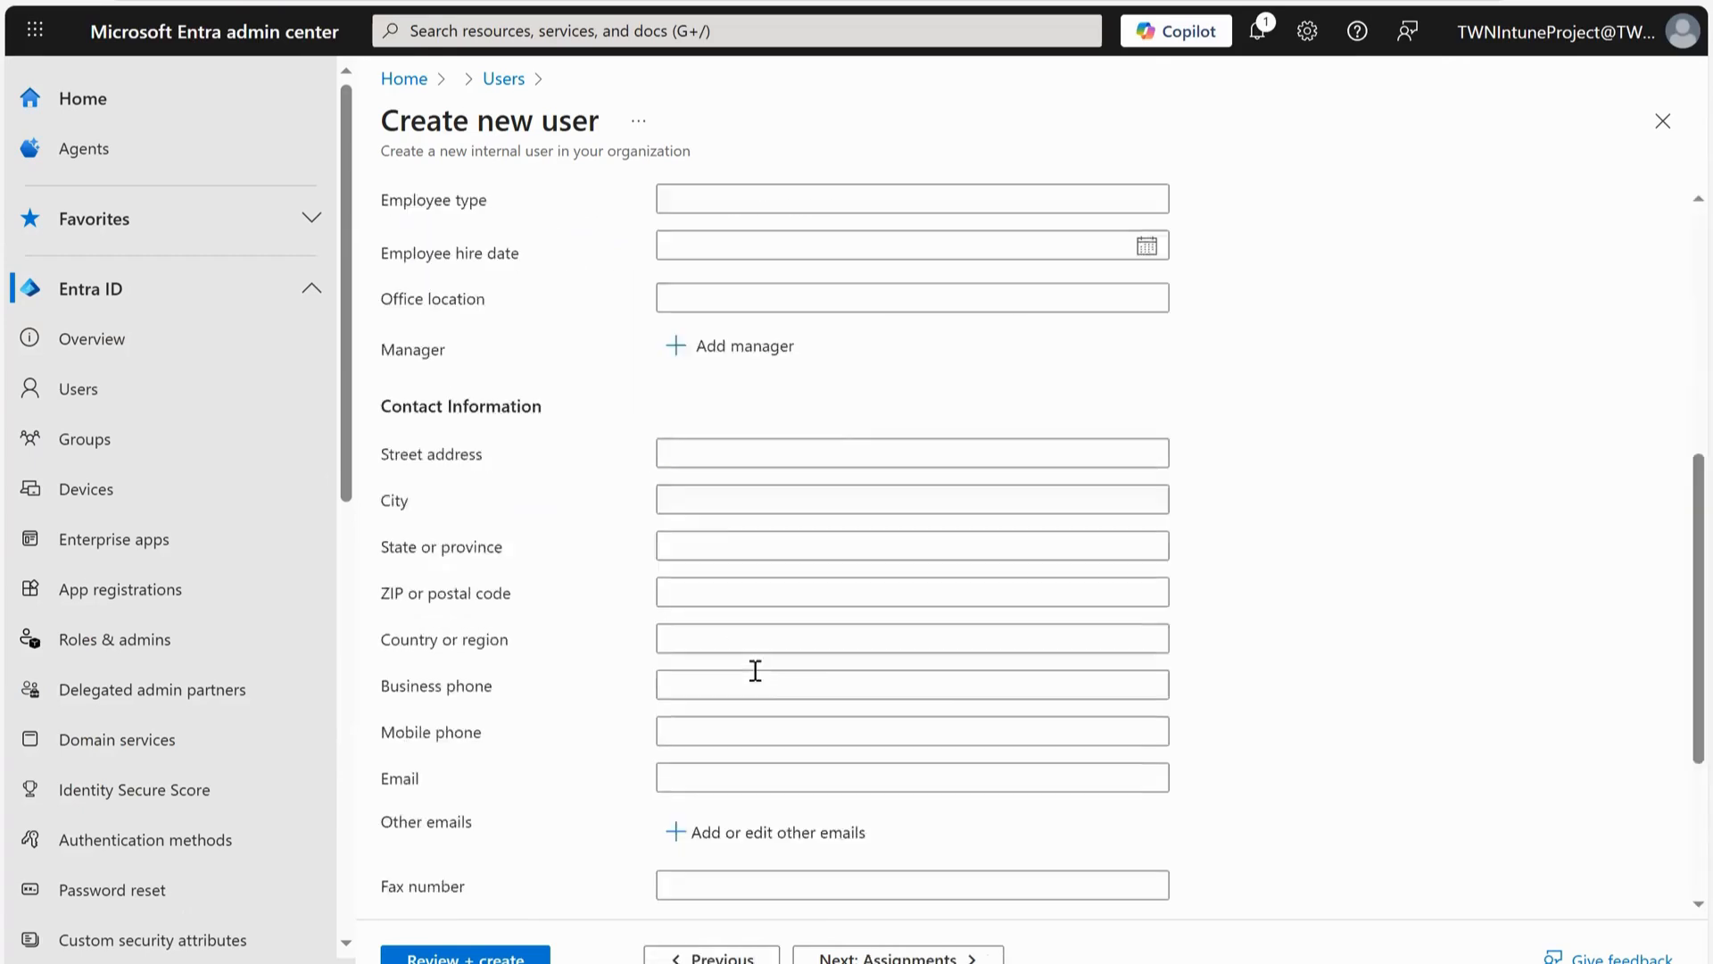
{"action": "scroll", "coordinate": [788, 571], "scroll_direction": "up", "scroll_amount": 10}
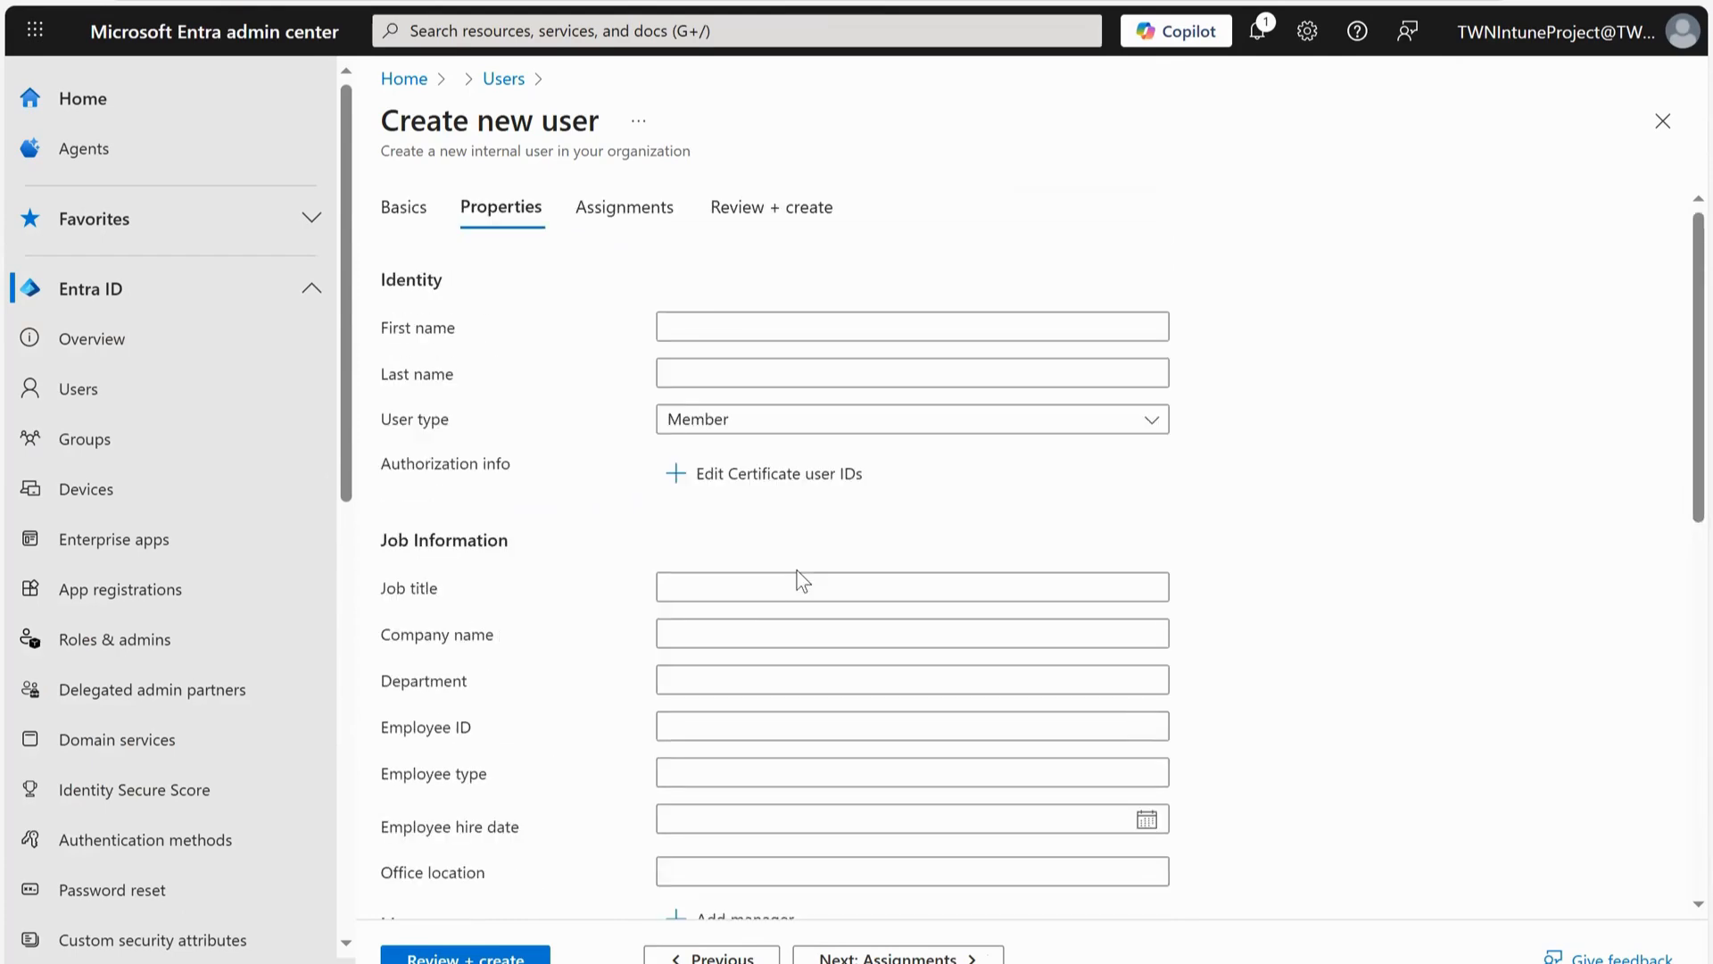
Create the user, then dismiss the feedback form and the notification.
{"action": "left_click", "coordinate": [525, 958]}
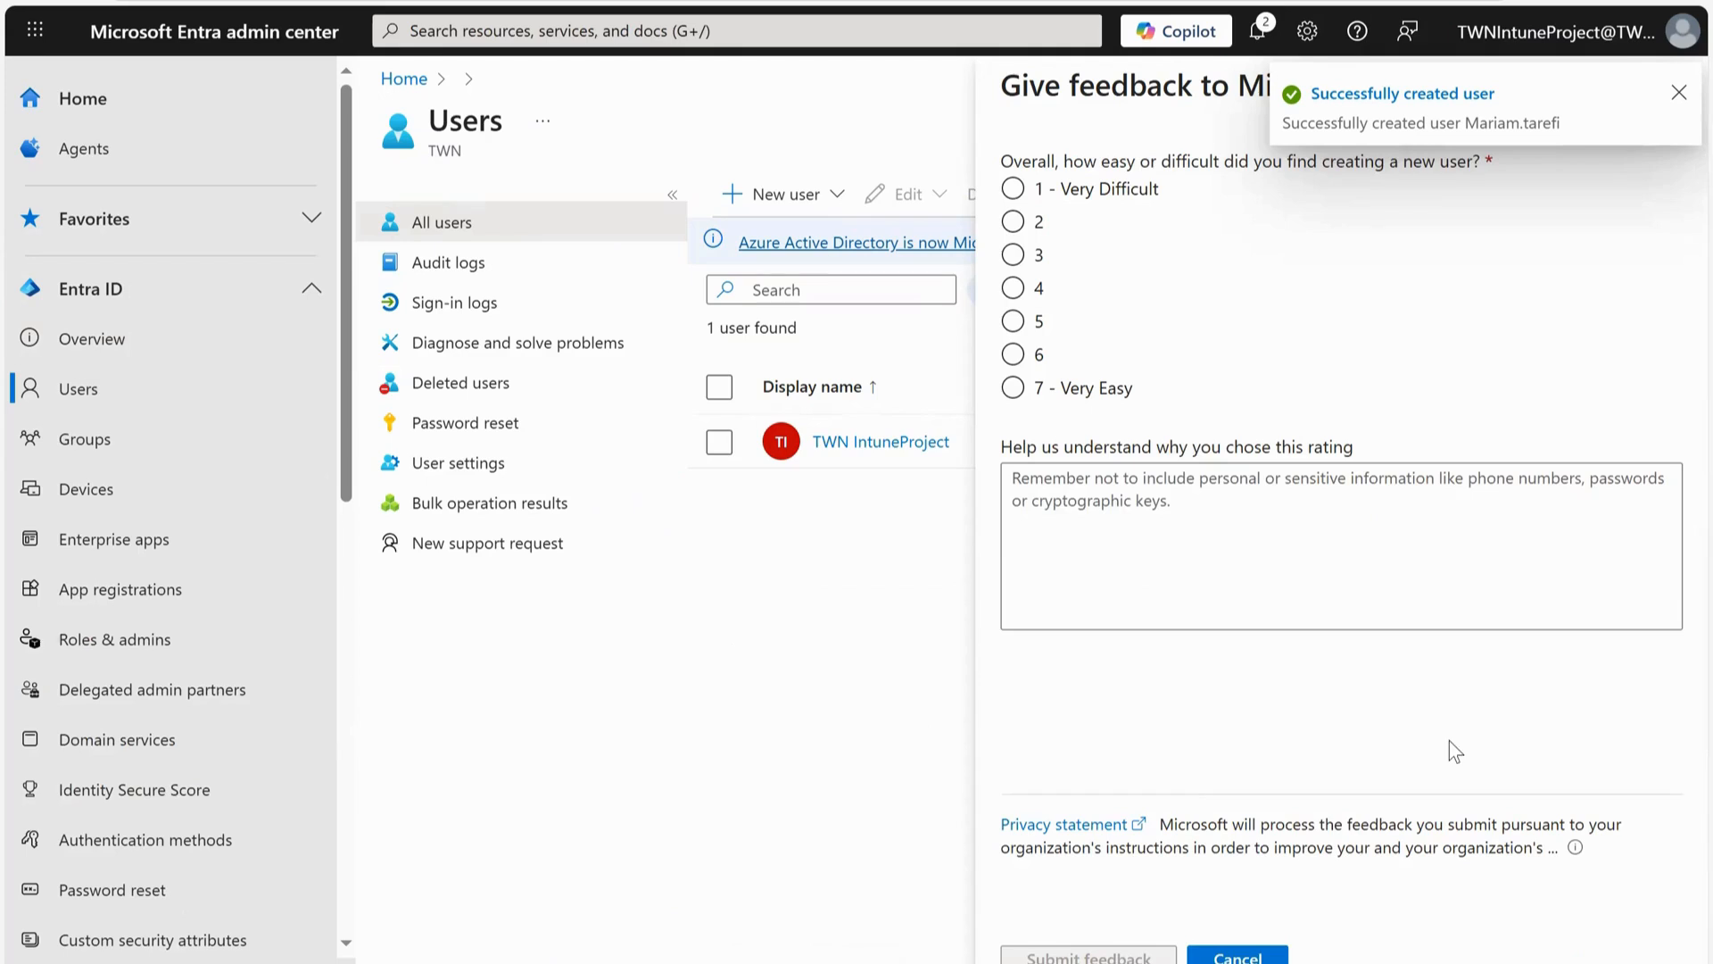
{"action": "left_click", "coordinate": [1238, 957]}
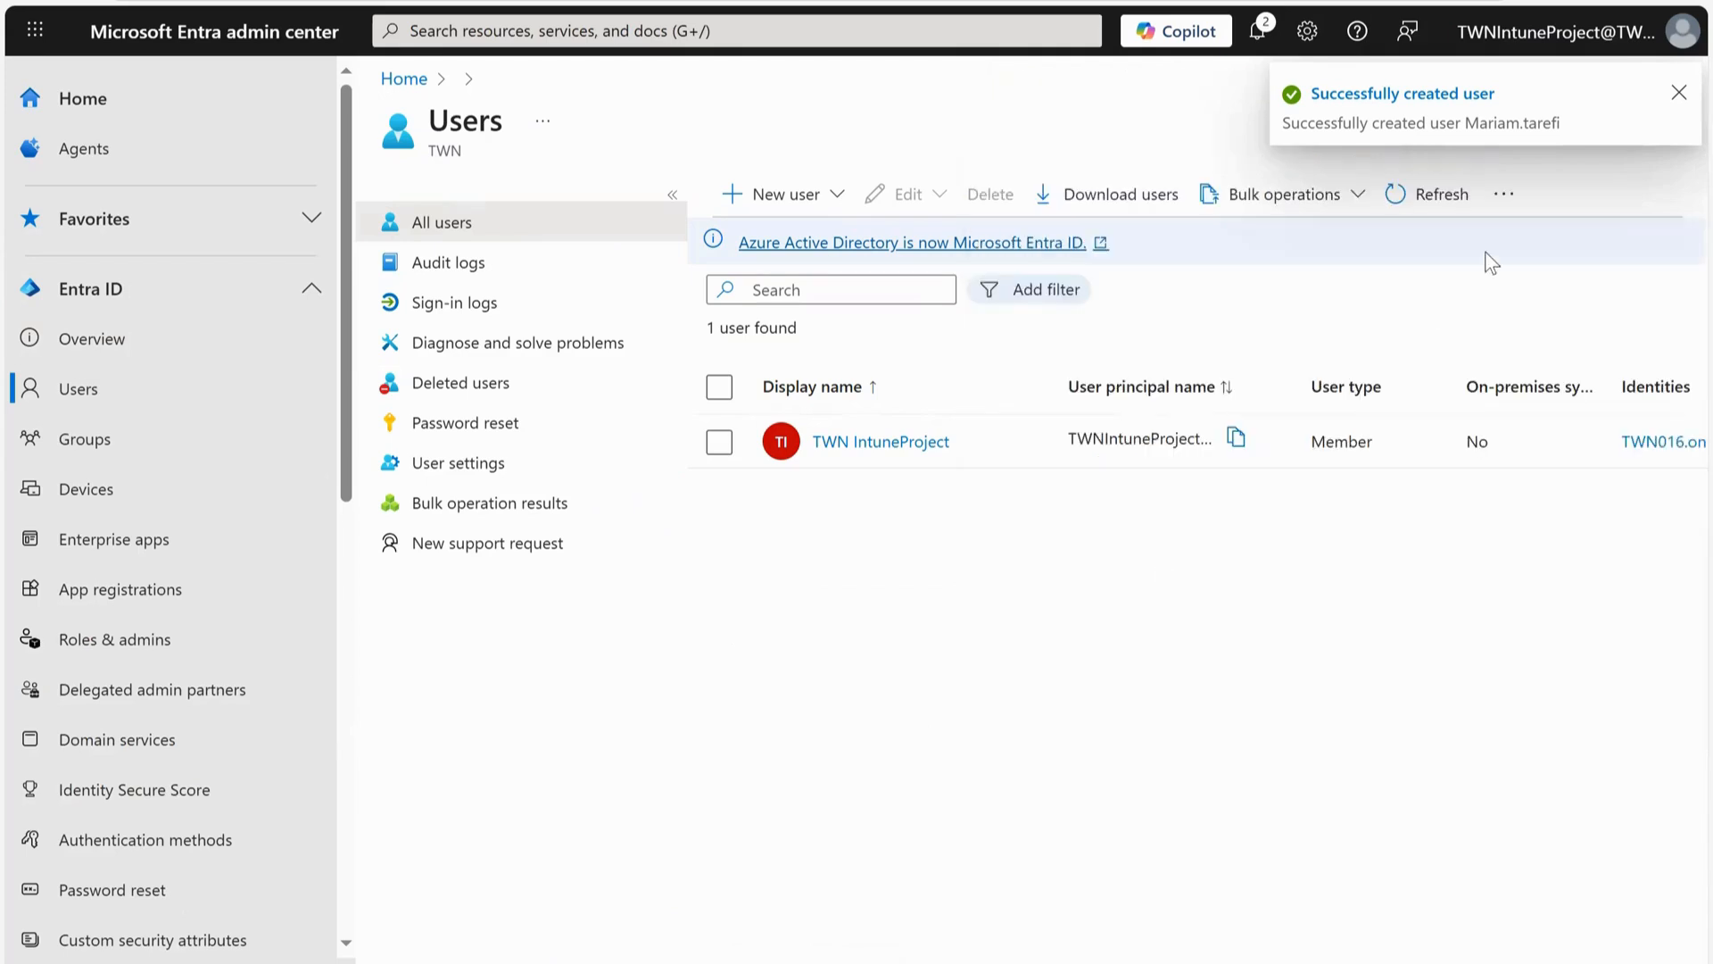
{"action": "left_click", "coordinate": [1677, 94]}
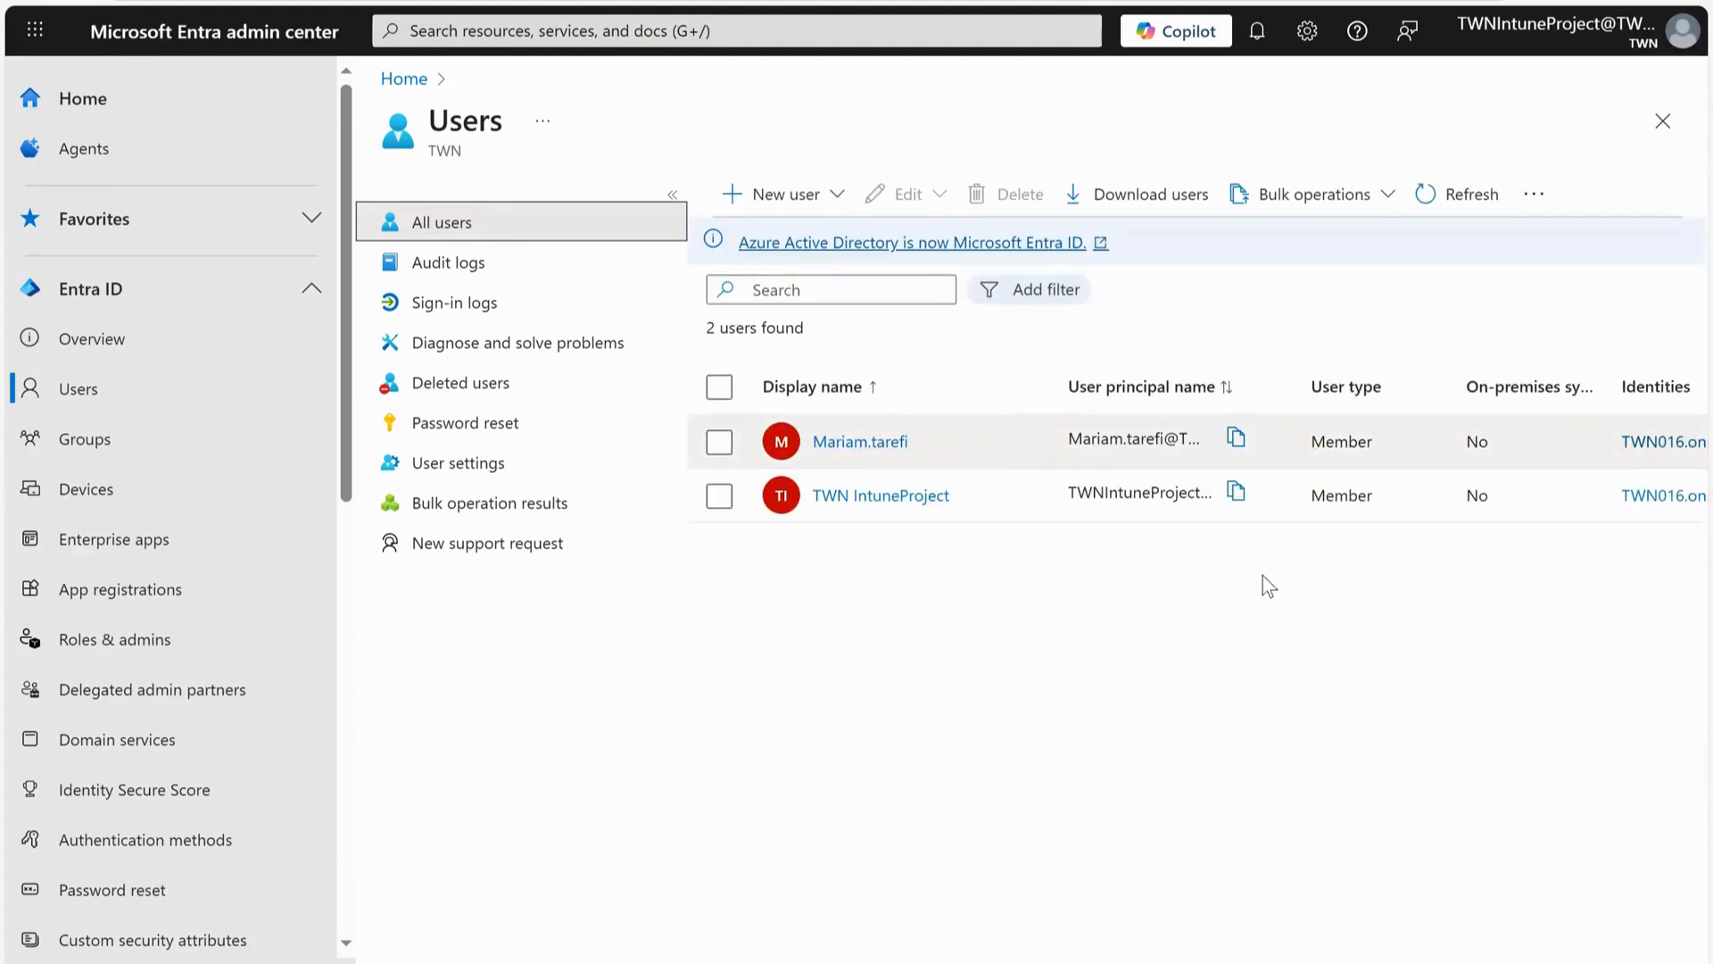
Open the first user in the users list and examine their license assignments.
{"action": "left_click", "coordinate": [850, 443]}
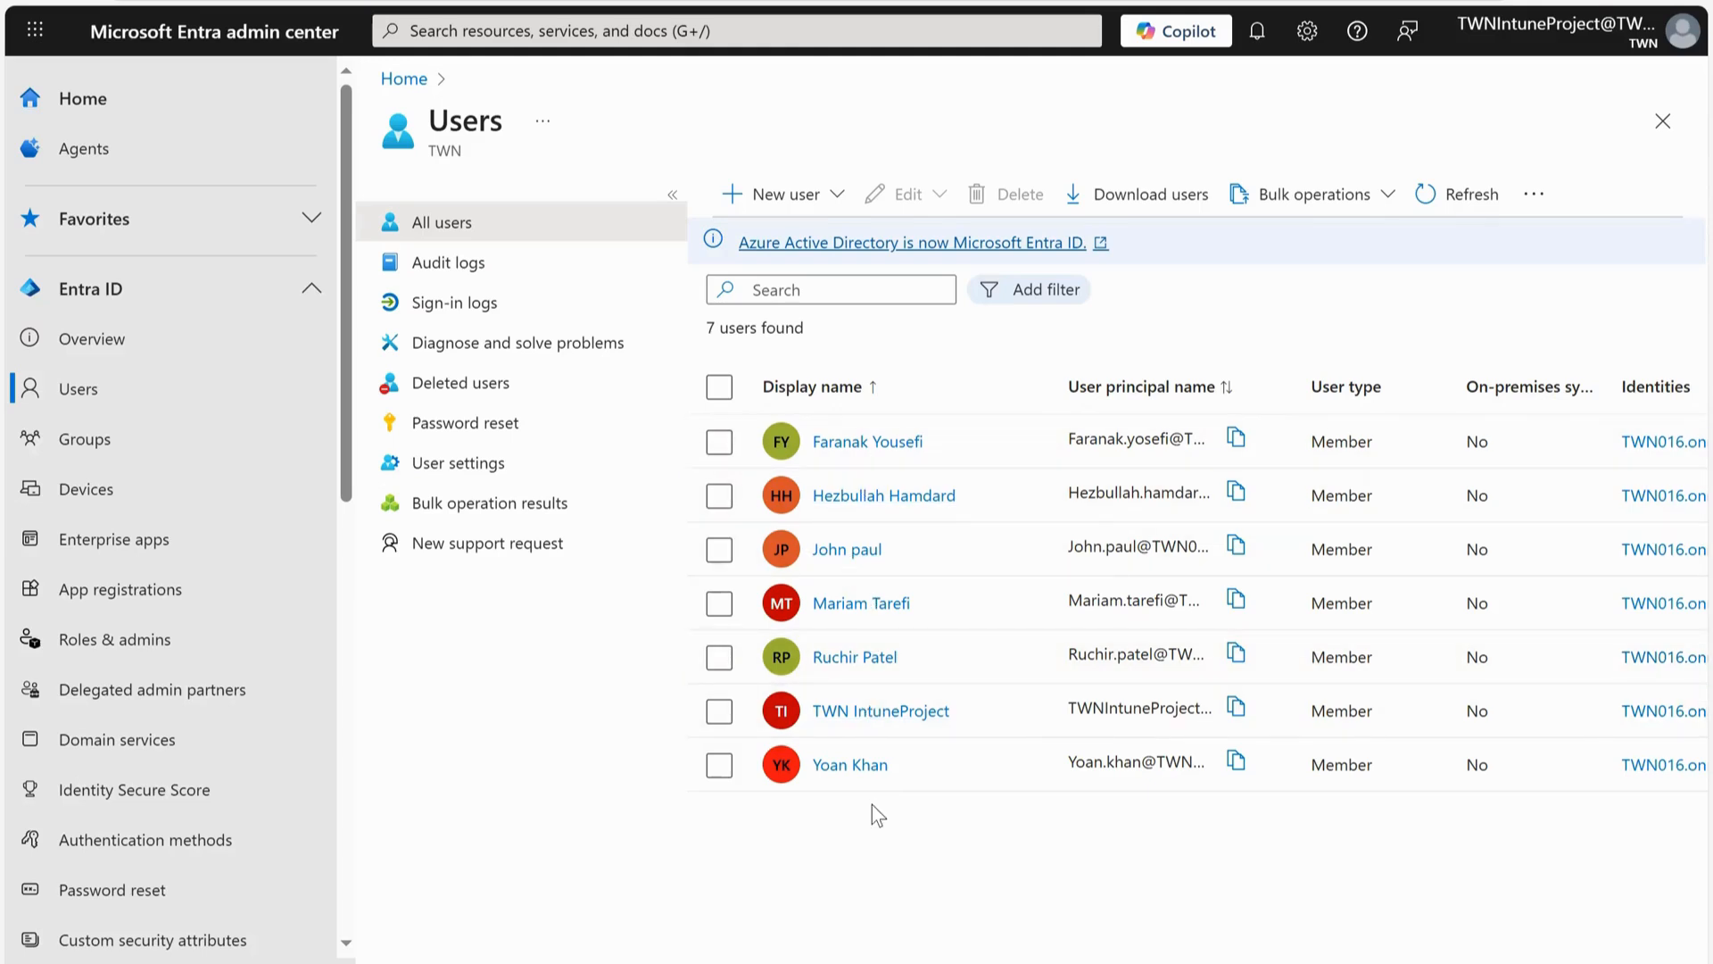
{"action": "left_click", "coordinate": [872, 449]}
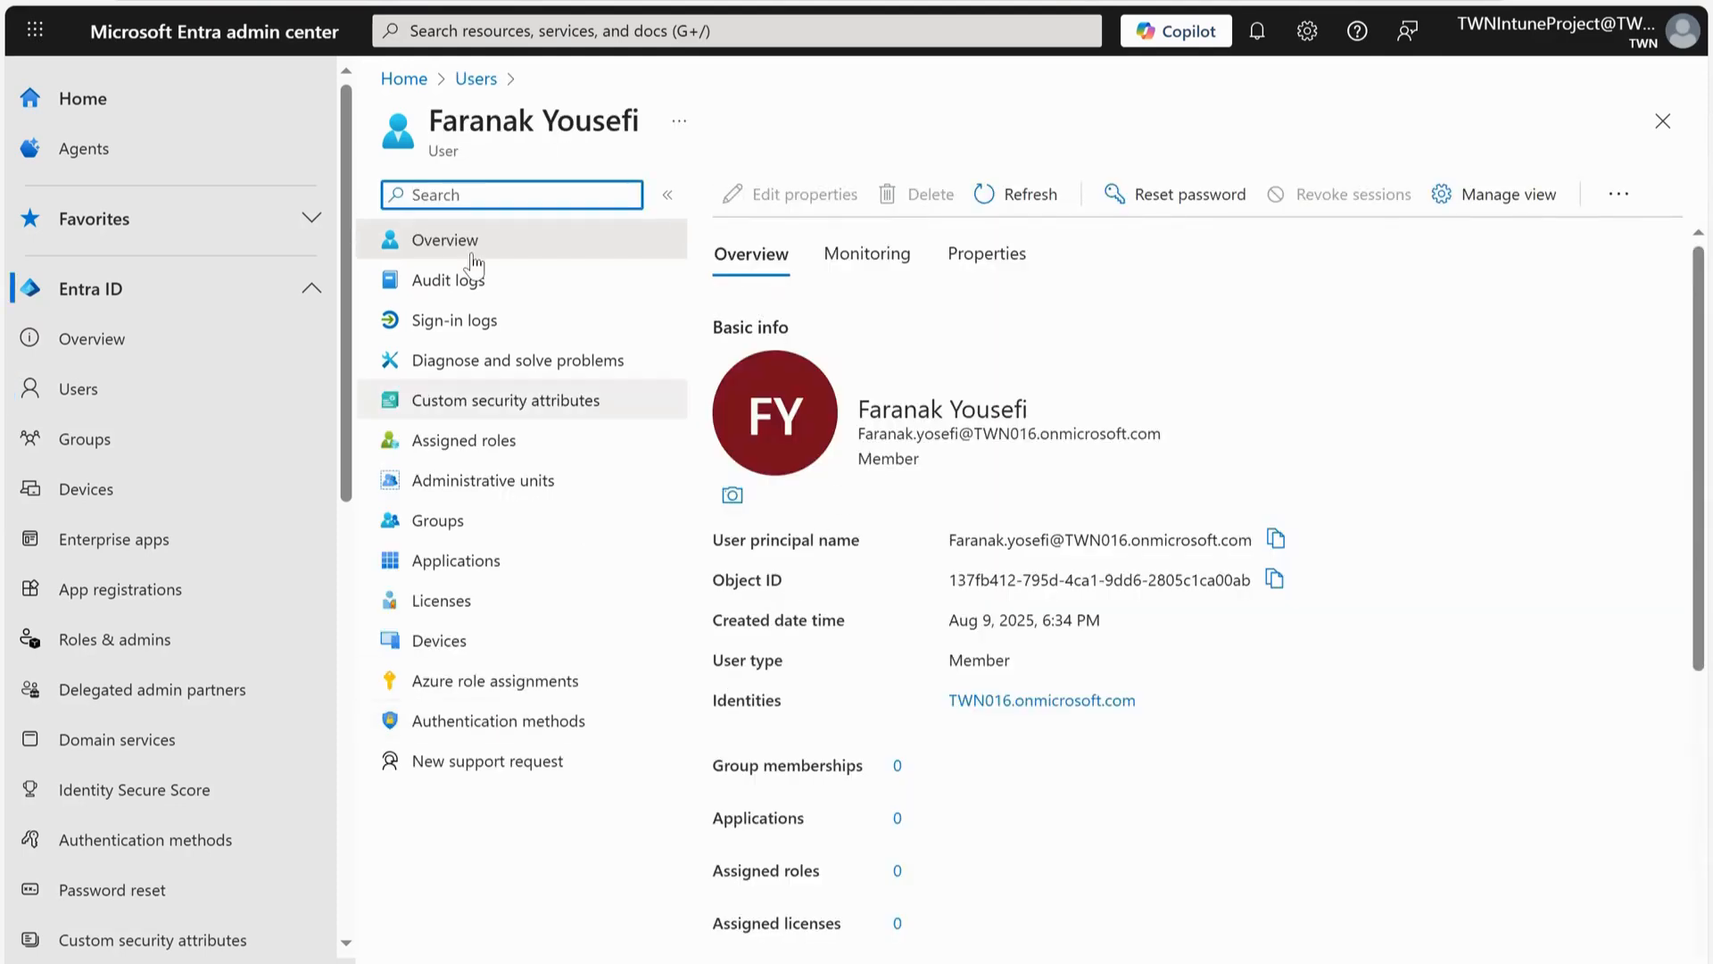
{"action": "left_click", "coordinate": [460, 613]}
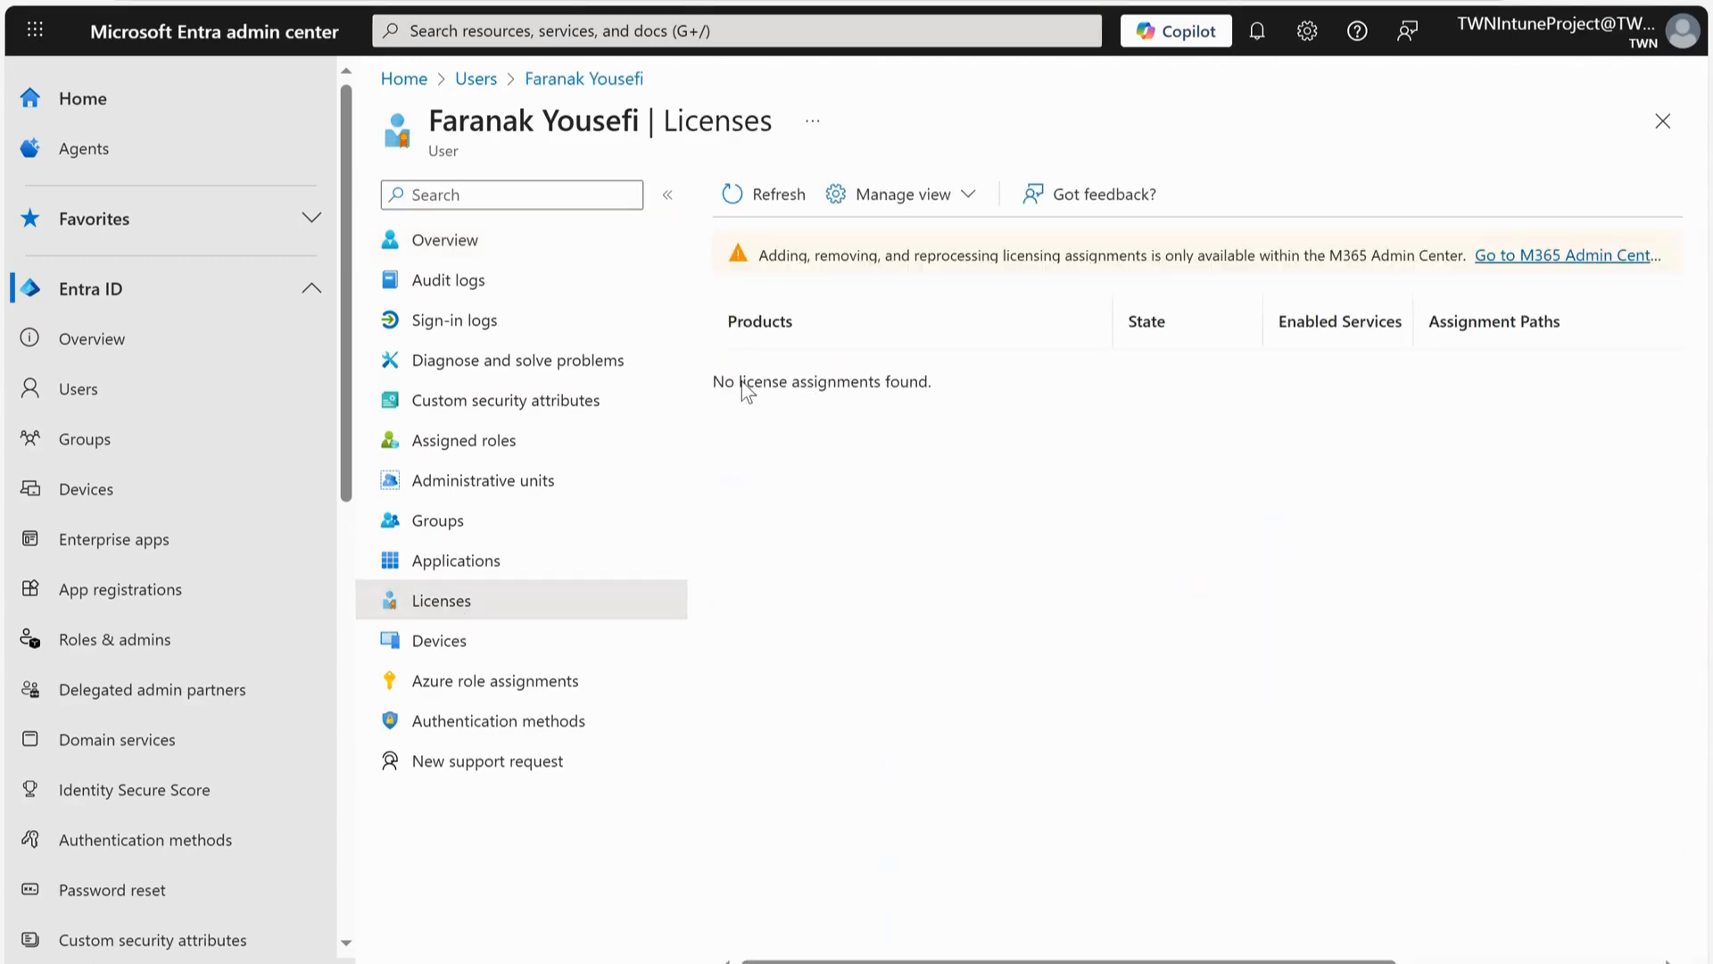
{"action": "left_click_drag", "start_coordinate": [723, 384], "coordinate": [817, 405]}
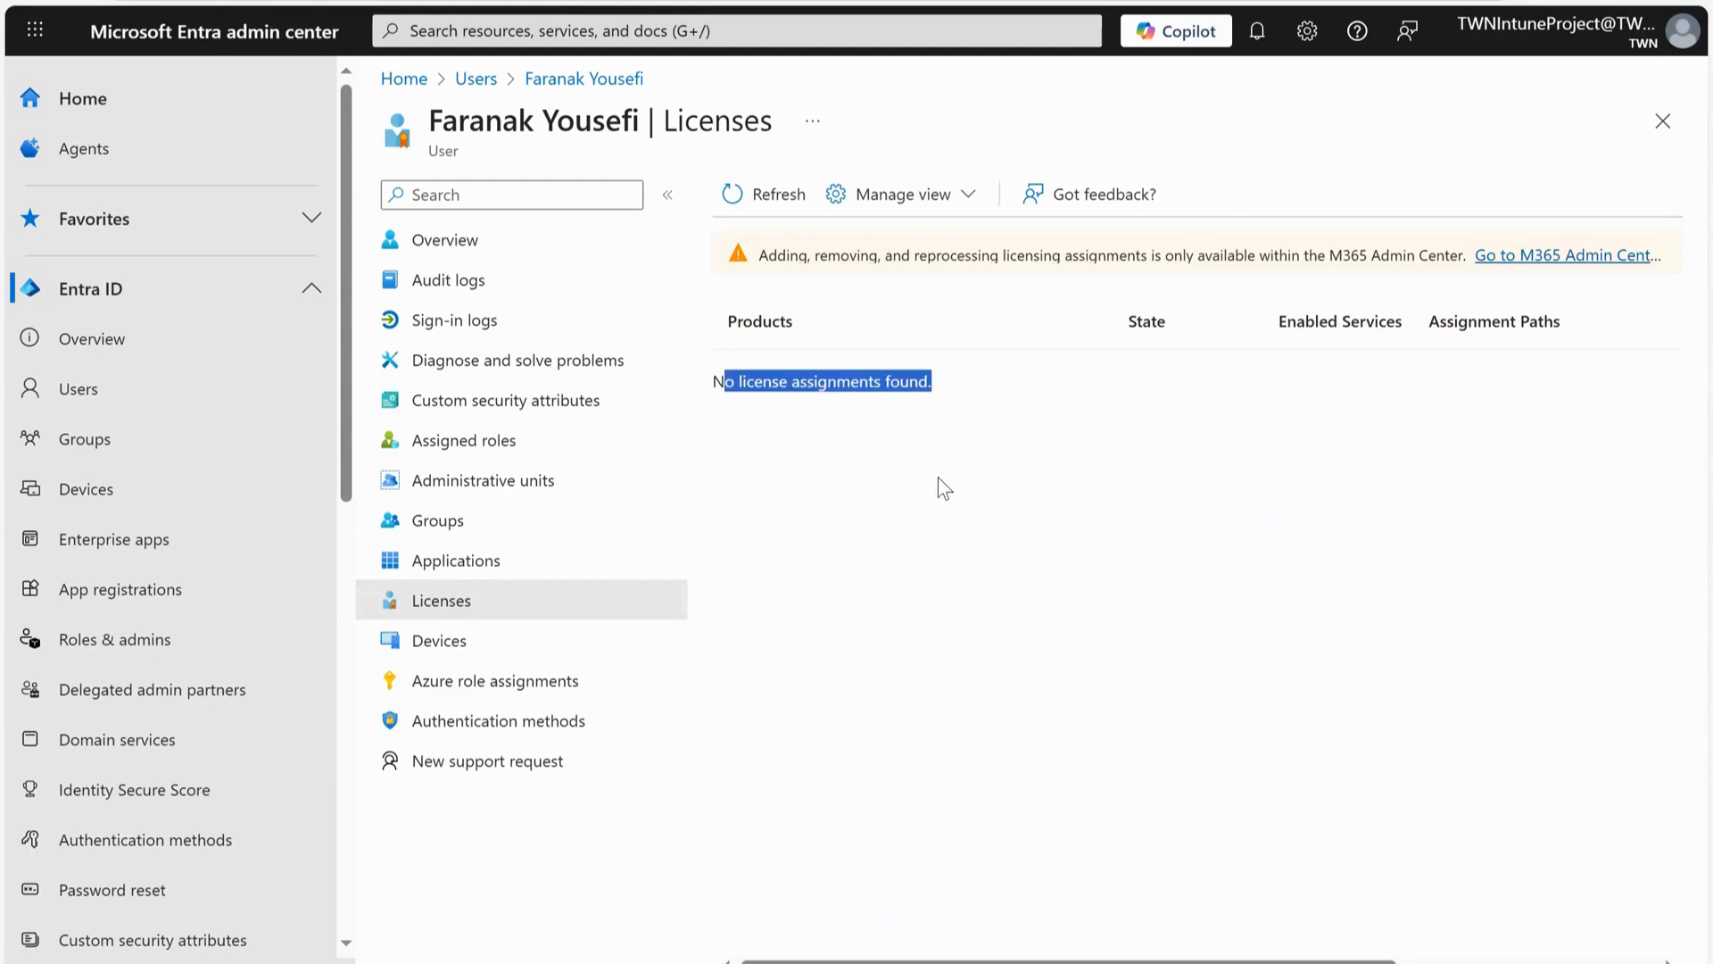
{"action": "left_click", "coordinate": [1004, 459]}
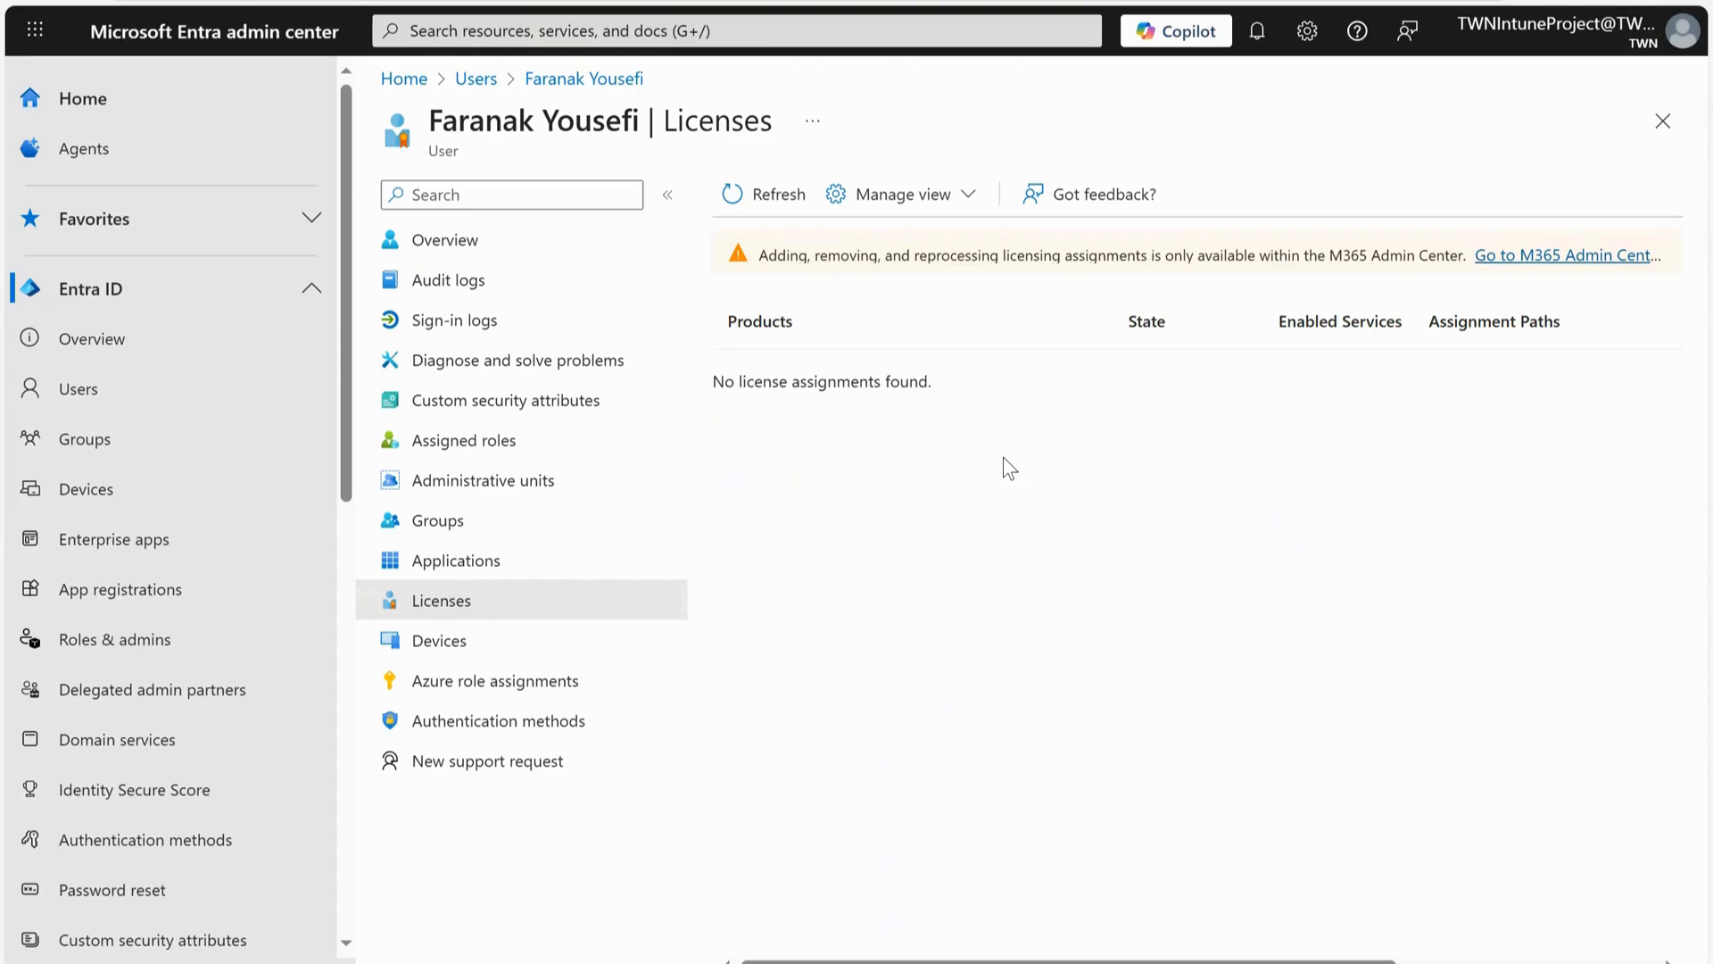
Start a new security group and name it SEC_TWN_LICENSE_INTUN.
{"action": "left_click", "coordinate": [111, 439]}
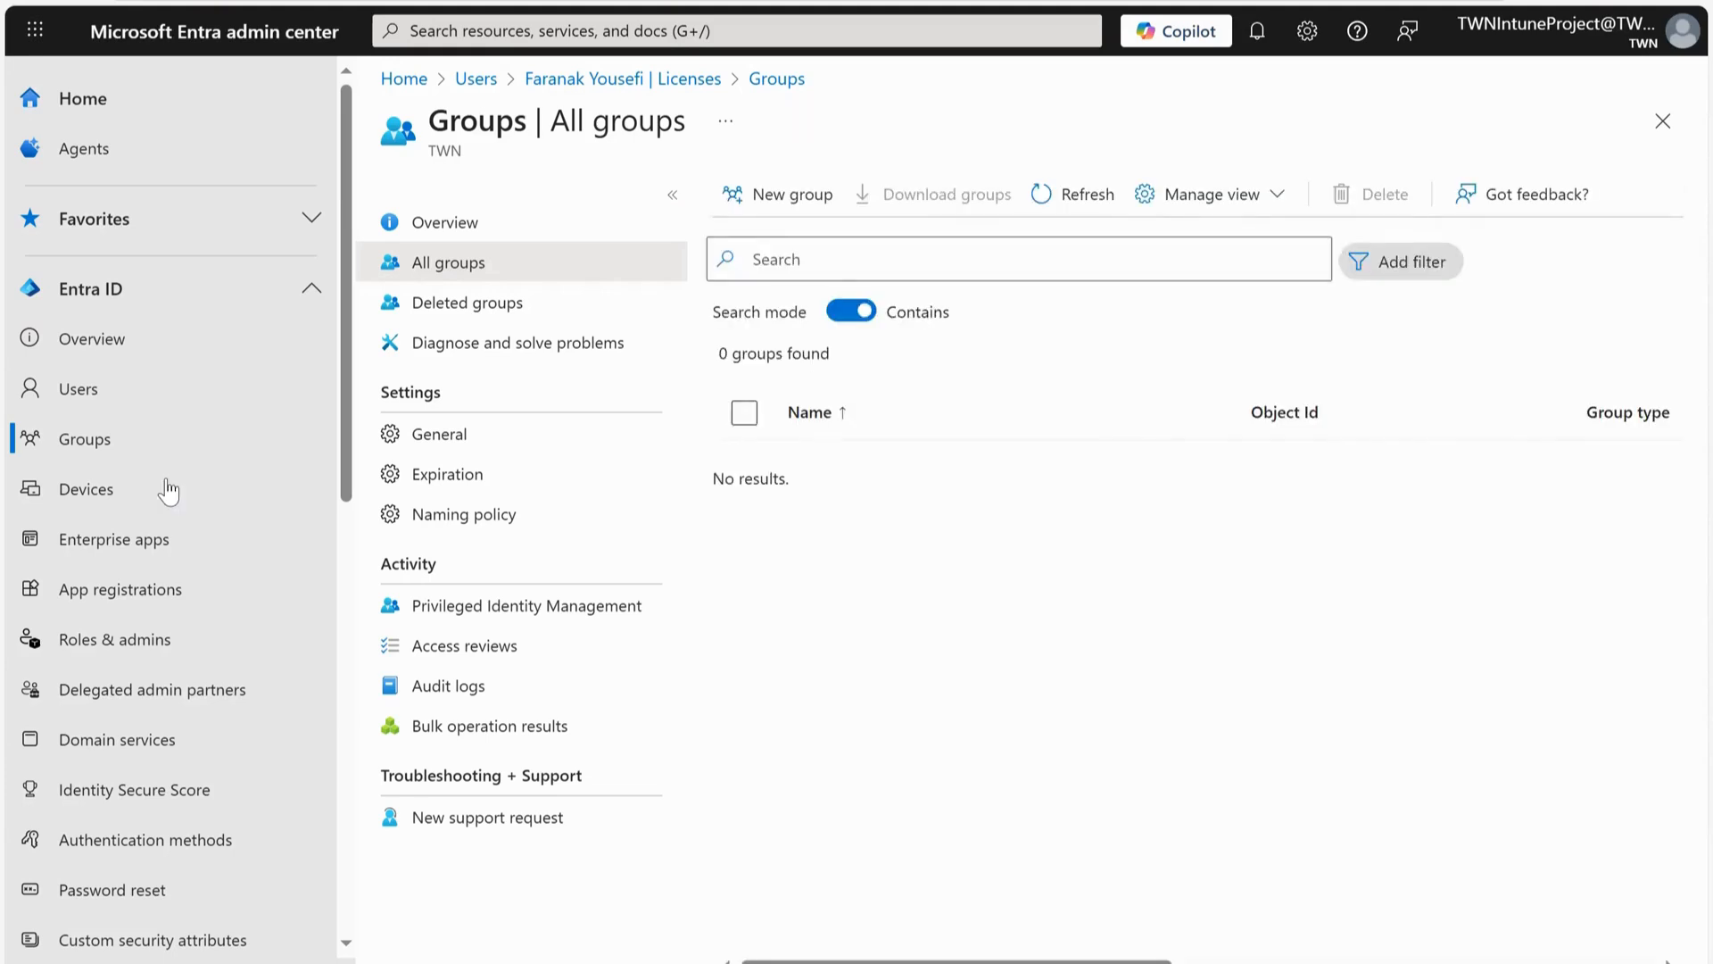
{"action": "left_click", "coordinate": [827, 195]}
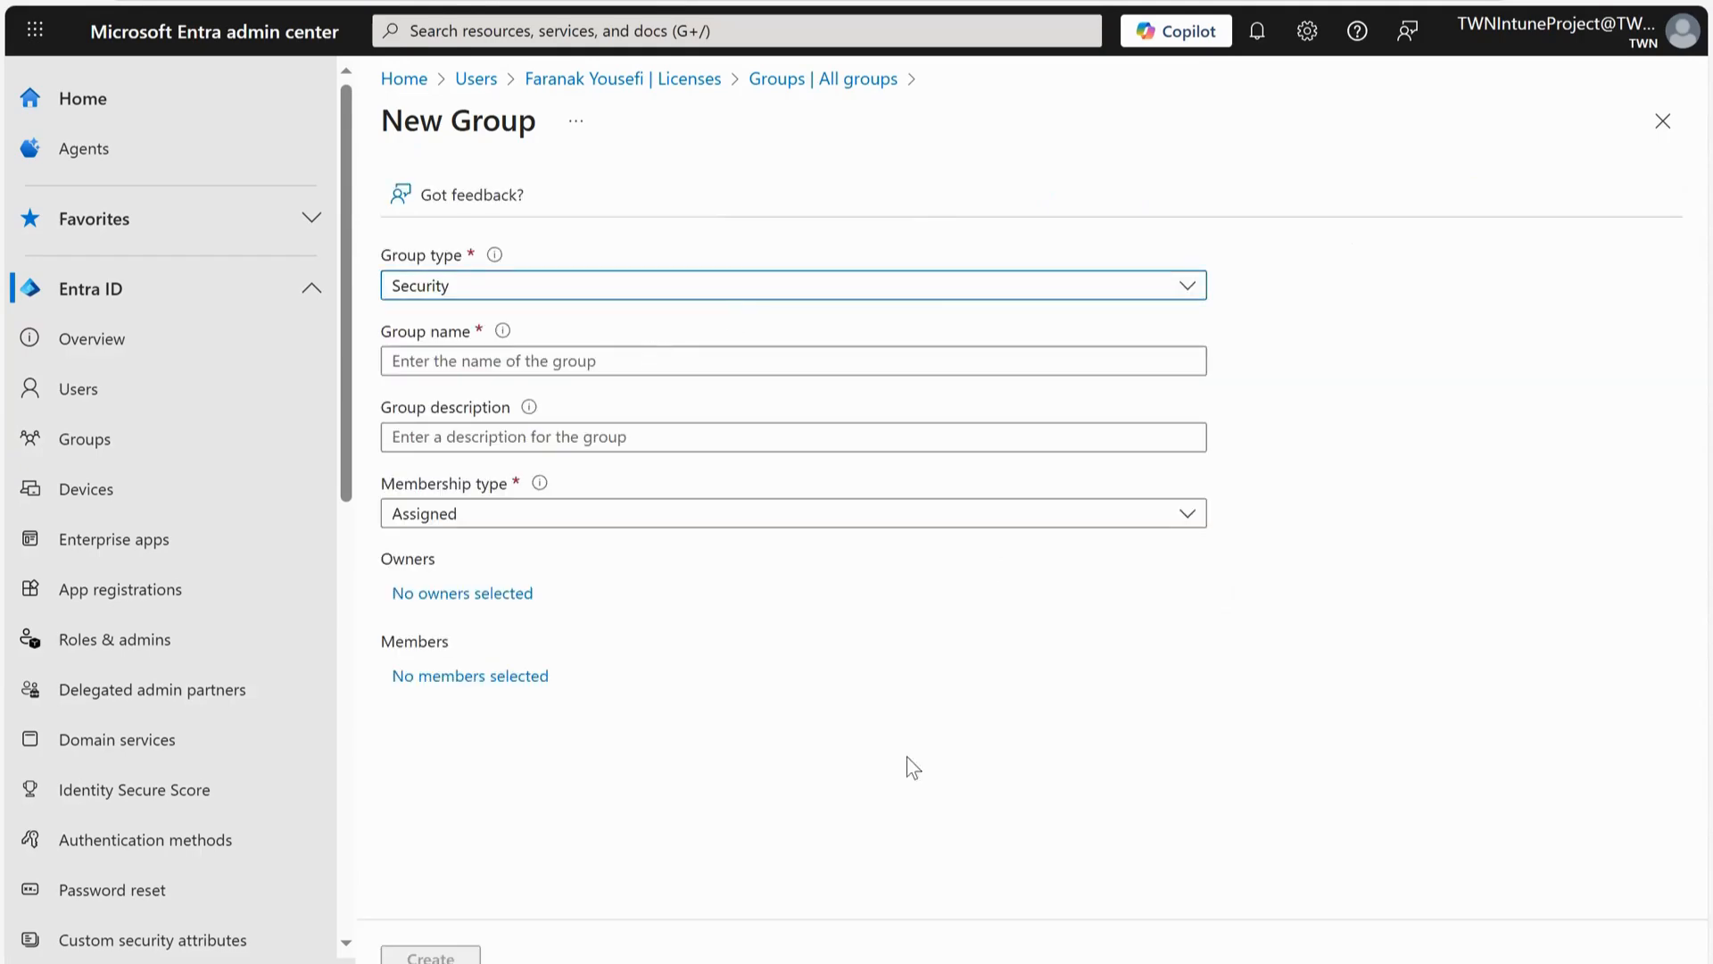
{"action": "left_click", "coordinate": [793, 361]}
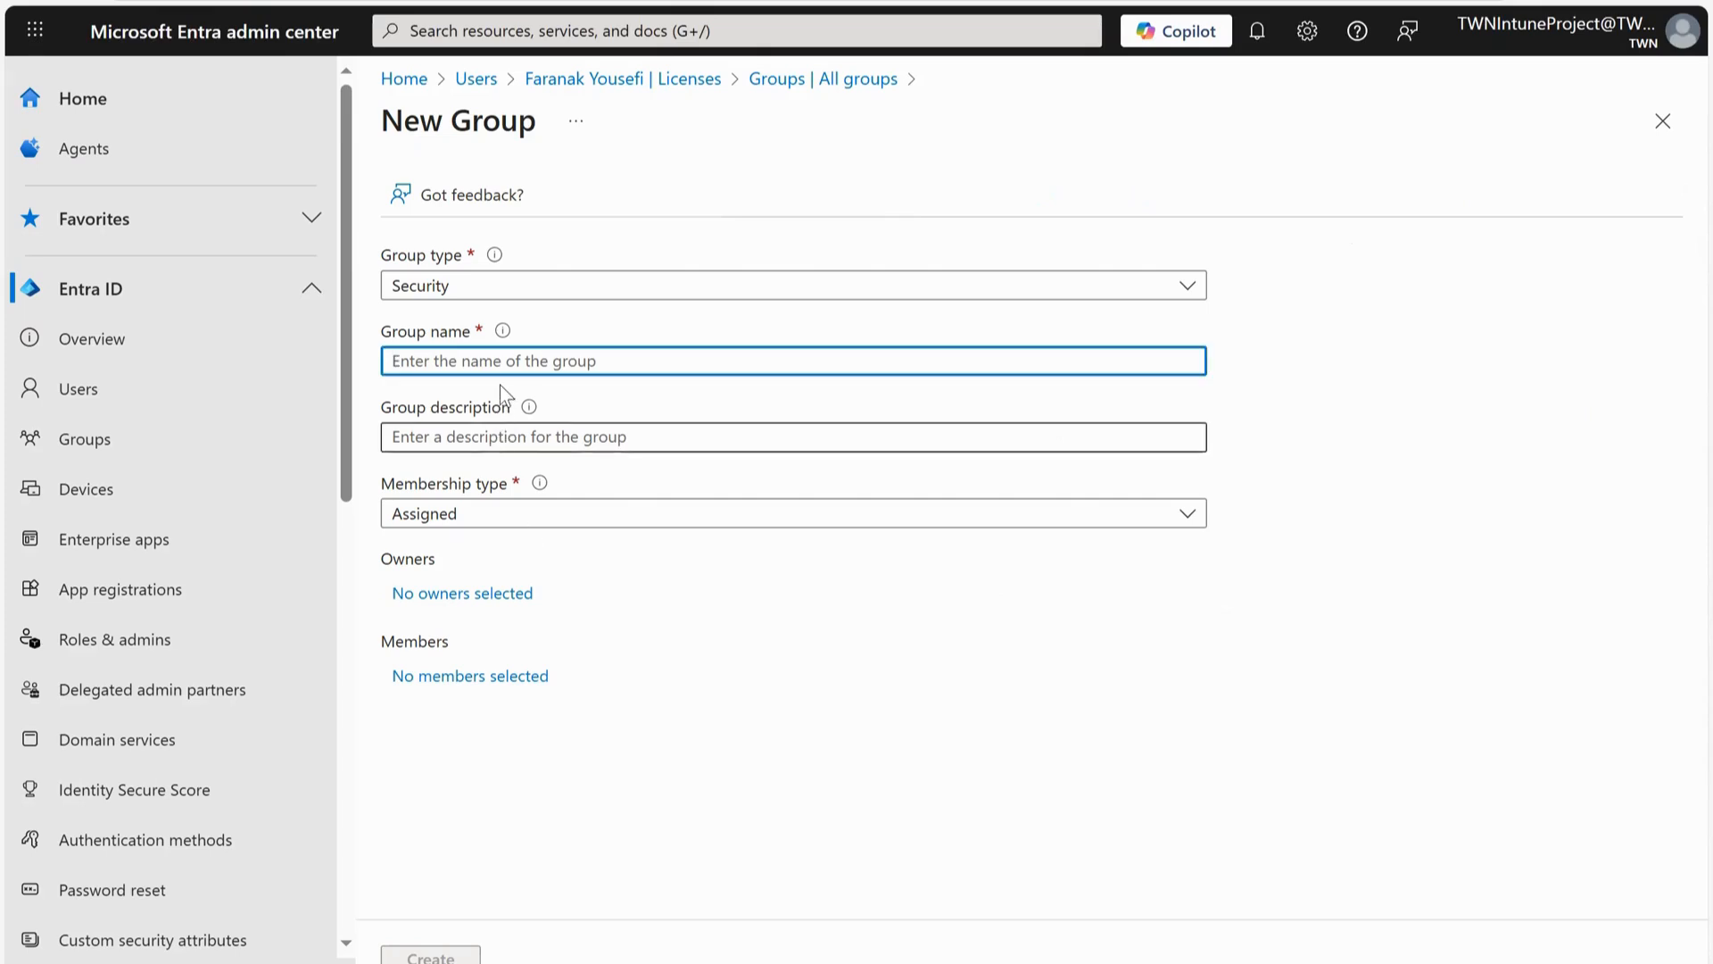
{"action": "right_click", "coordinate": [513, 361]}
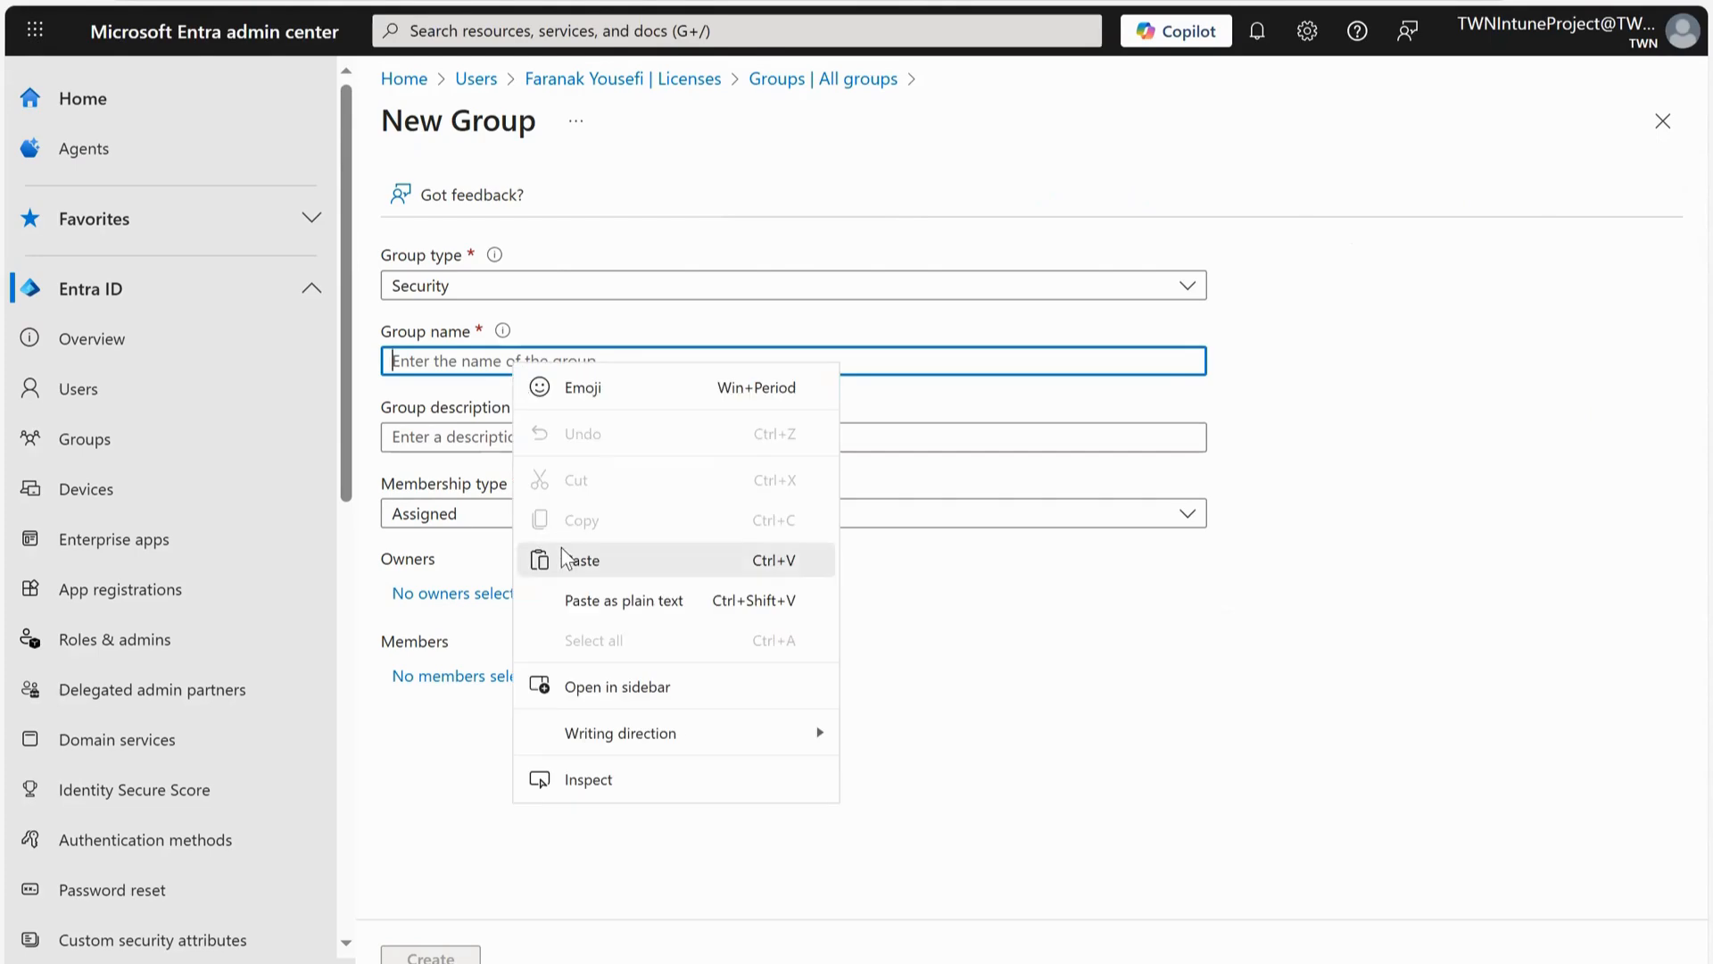
{"action": "left_click", "coordinate": [582, 560]}
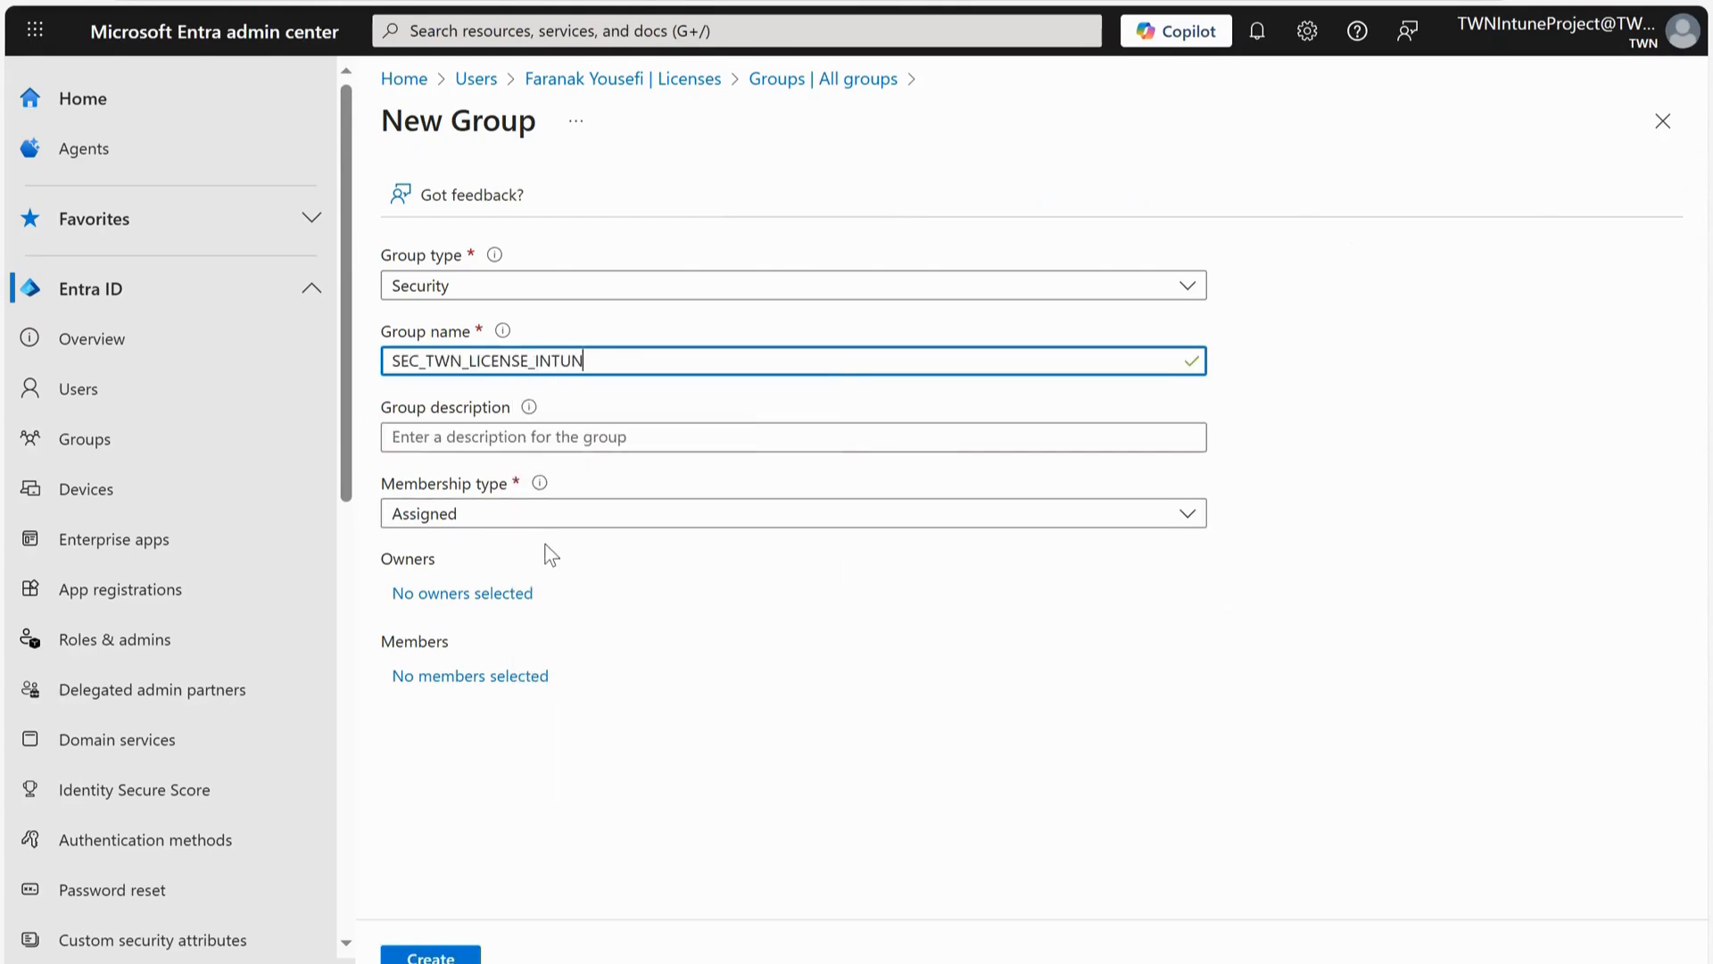
Keep the membership type as Assigned, create the security group and refresh the groups list.
{"action": "left_click", "coordinate": [582, 523]}
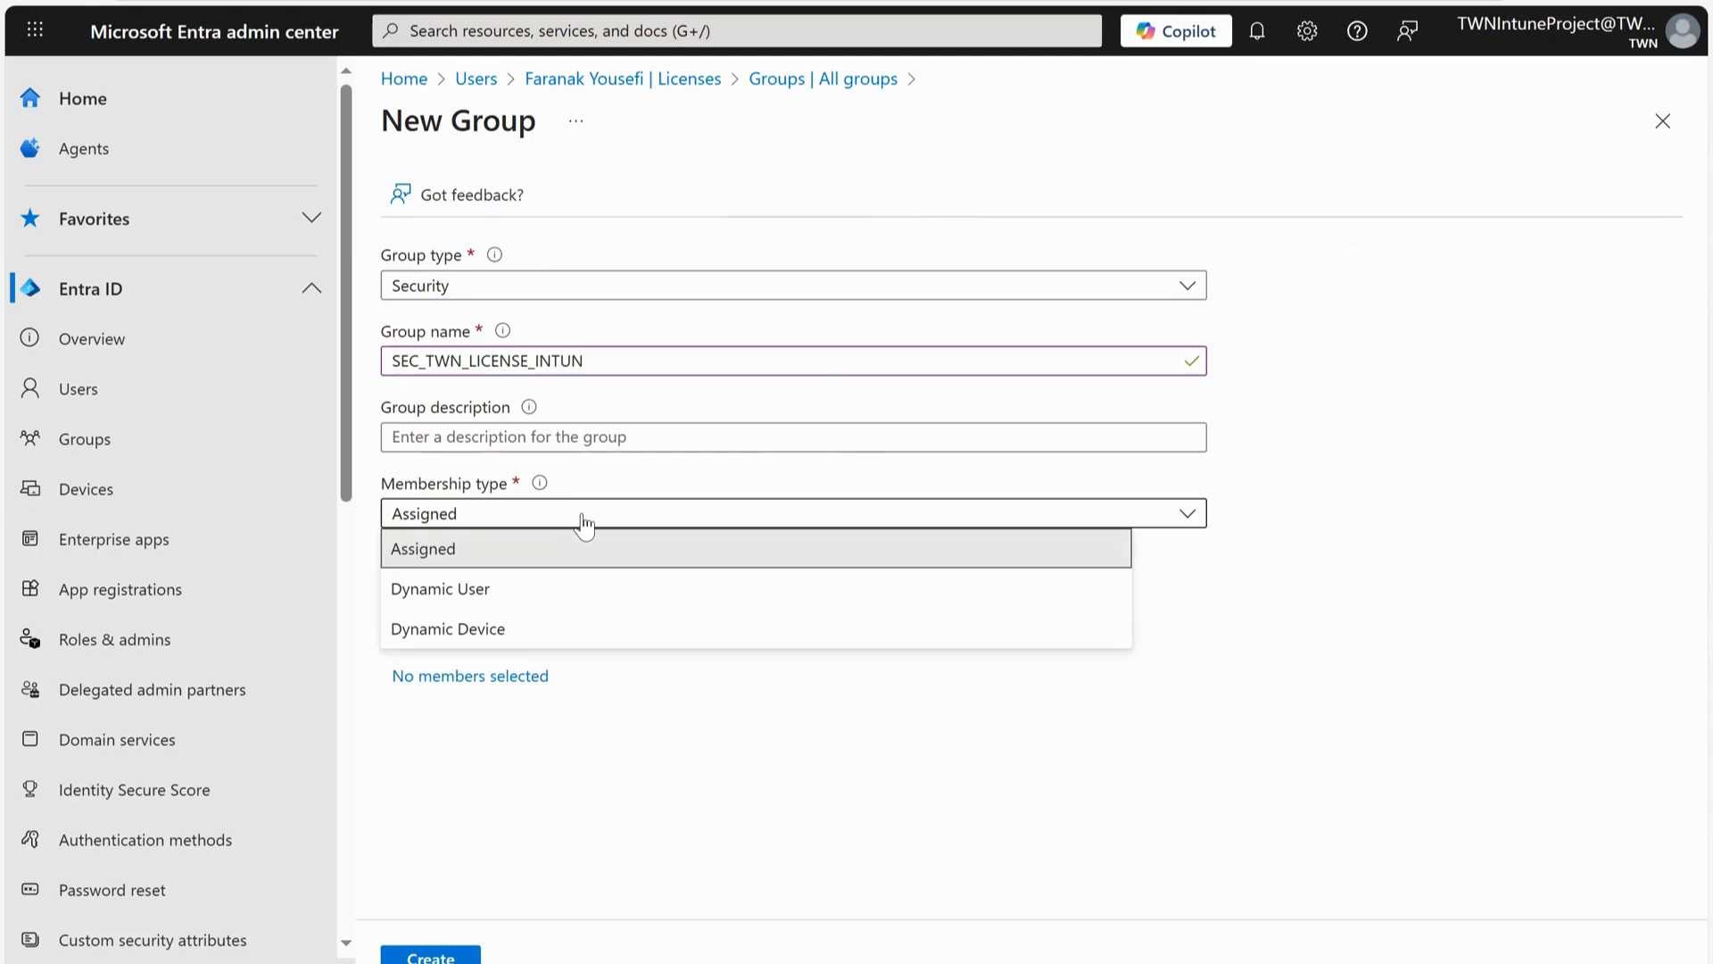
{"action": "left_click", "coordinate": [582, 516]}
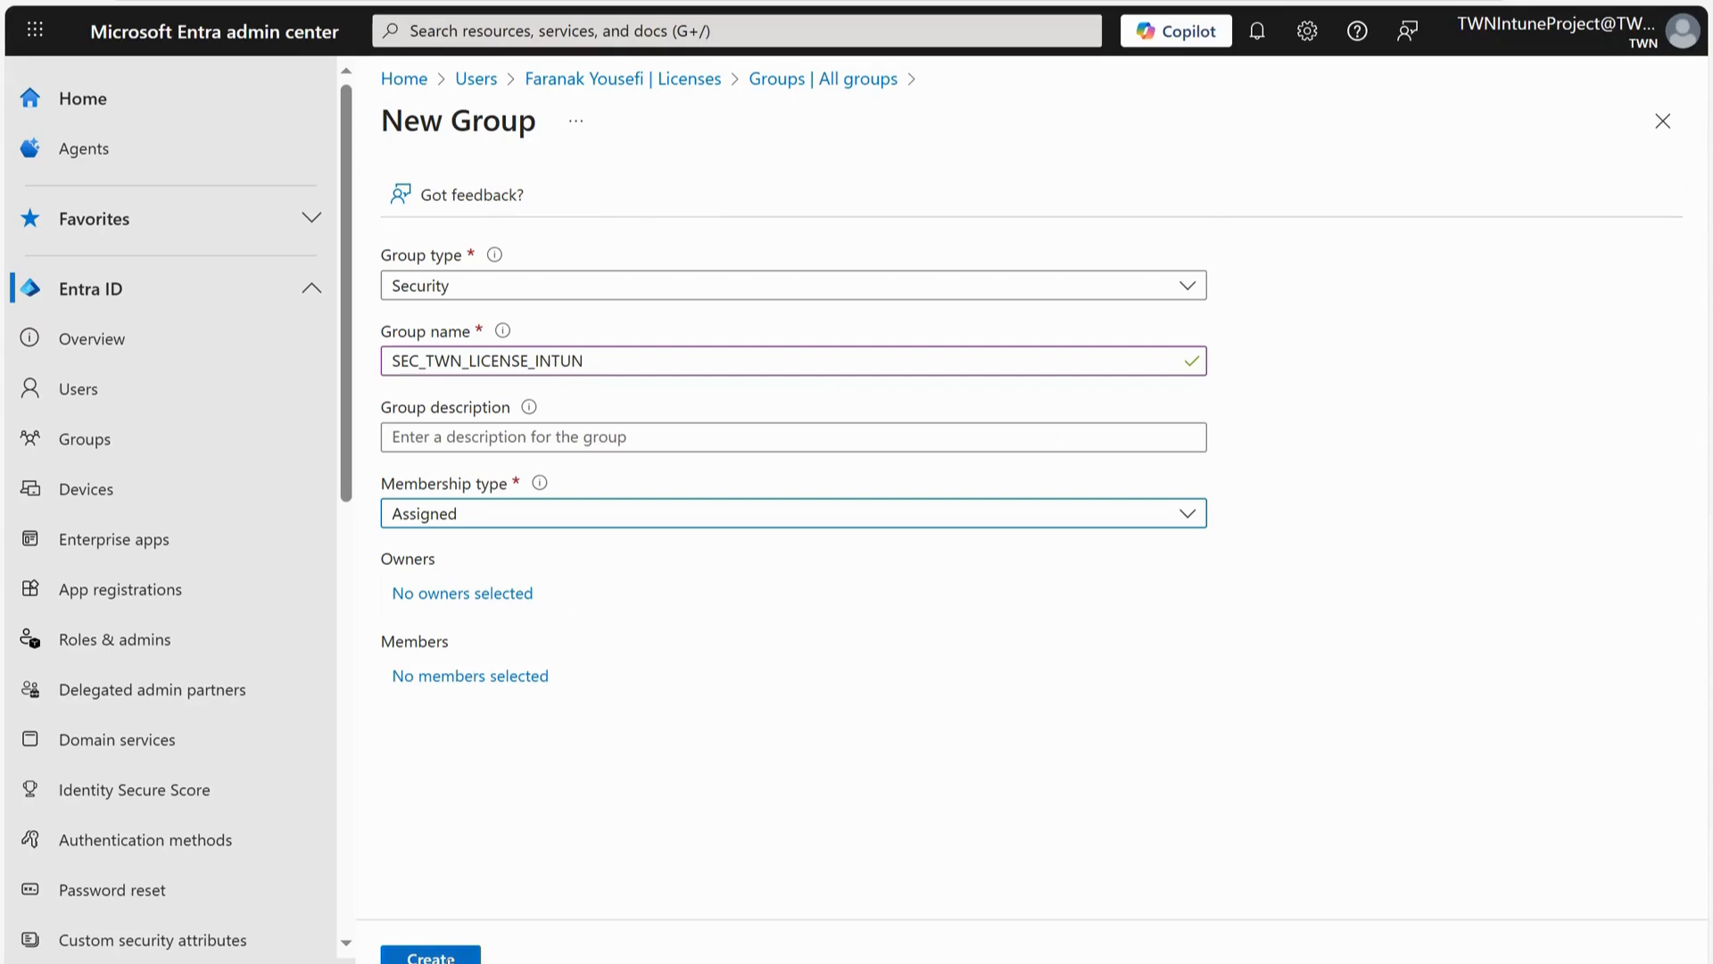
{"action": "left_click", "coordinate": [431, 958]}
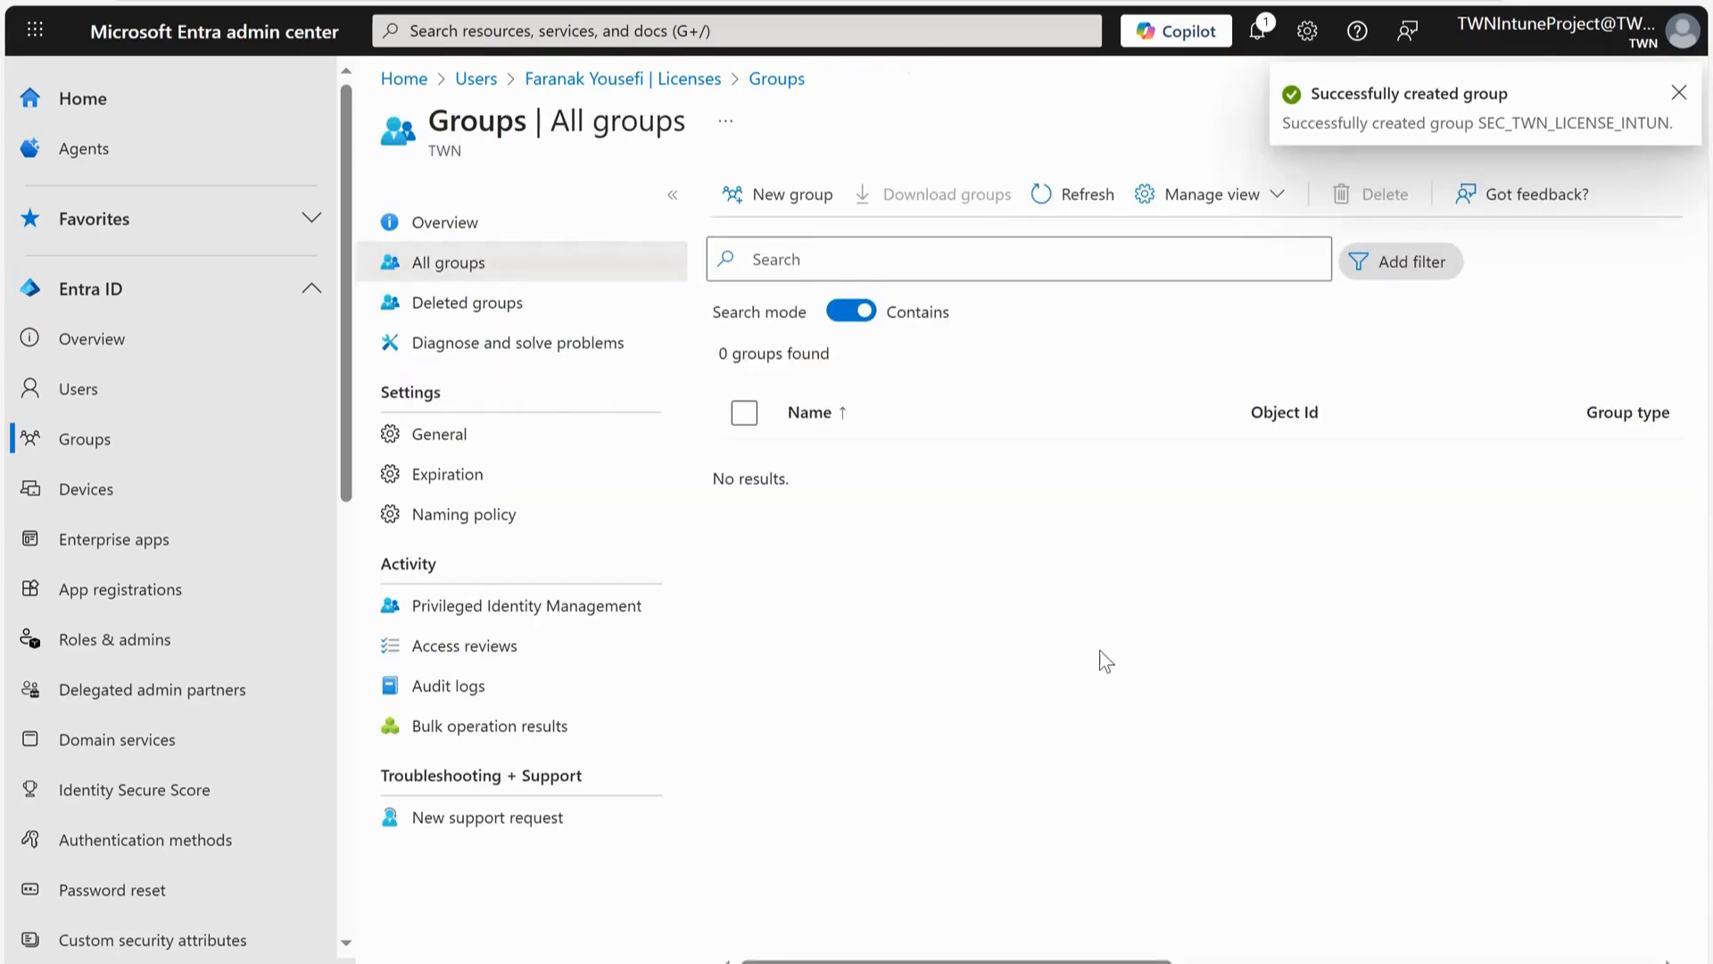
{"action": "left_click", "coordinate": [1111, 201]}
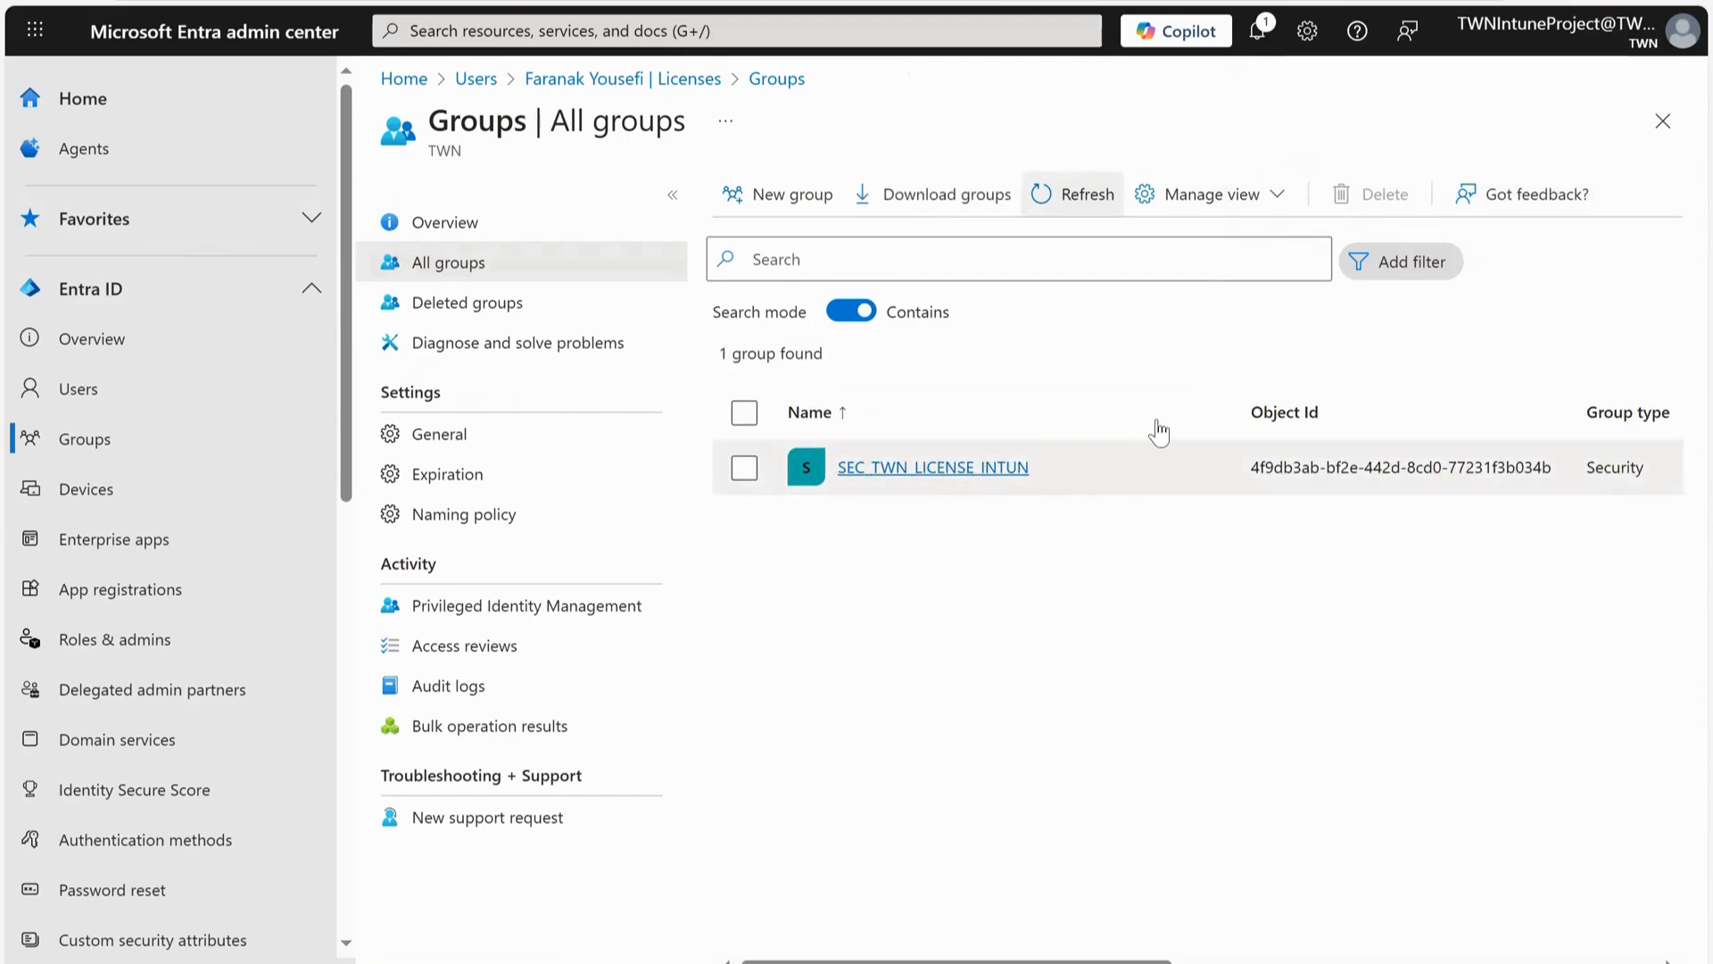
Open the members of SEC_TWN_LICENSE_INTUN and bring up the candidates to add, with a wider Name column.
{"action": "left_click", "coordinate": [896, 470]}
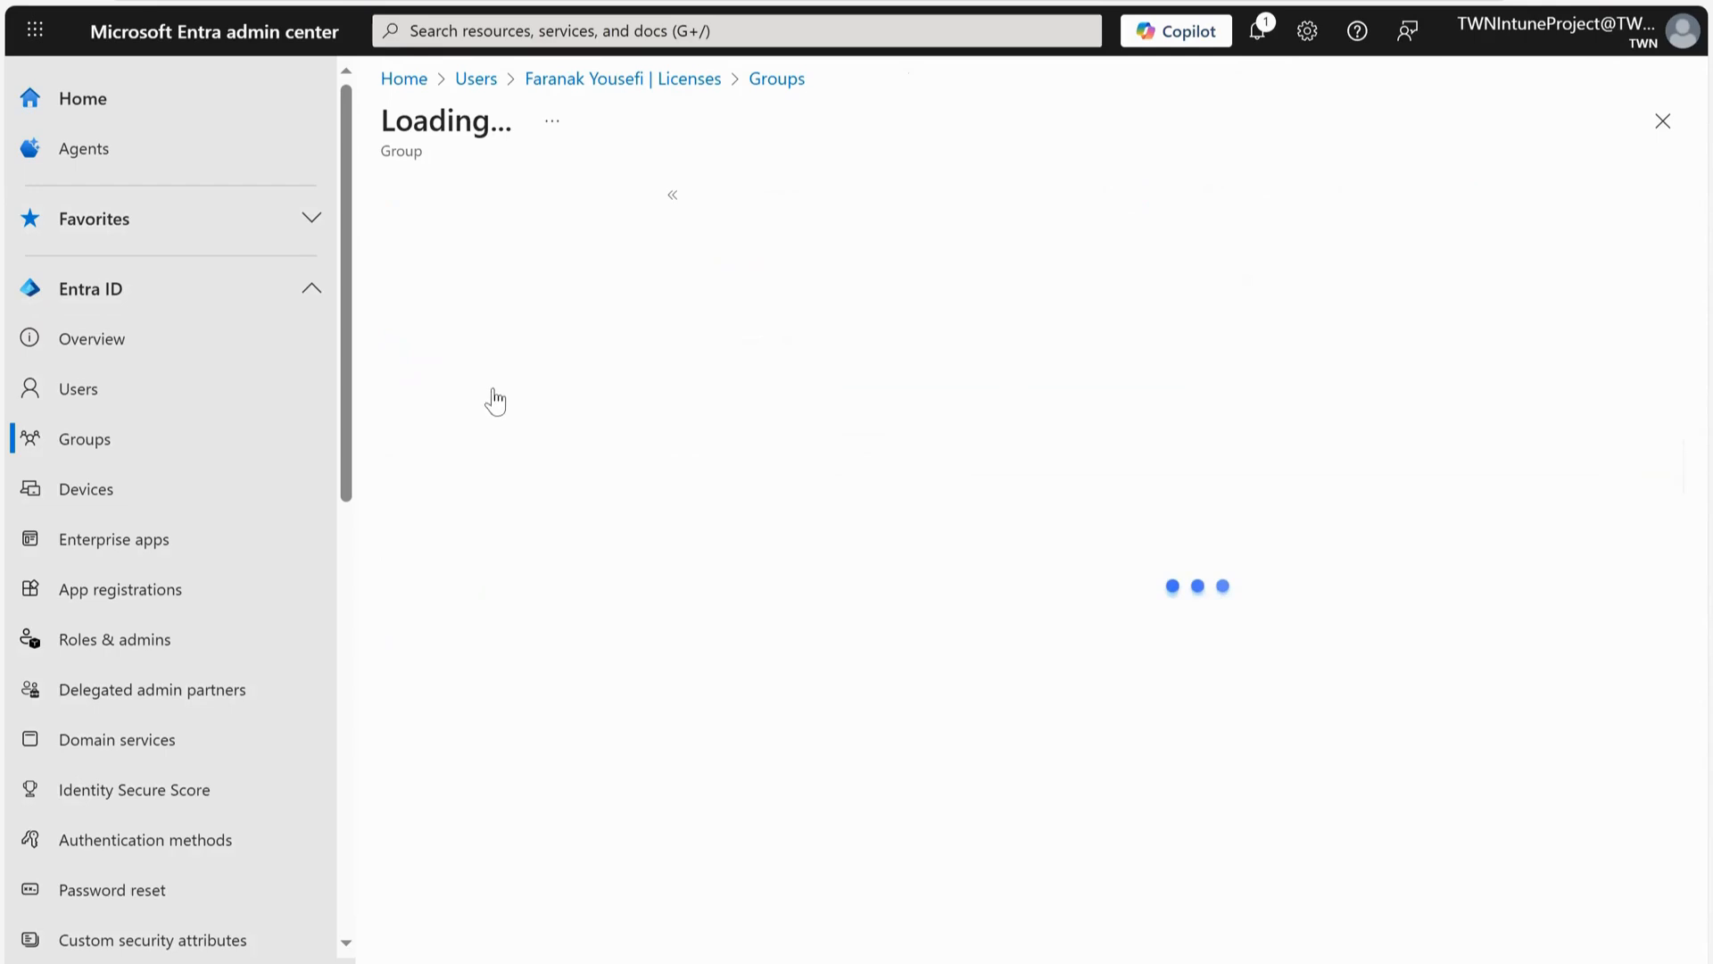
{"action": "left_click", "coordinate": [455, 395]}
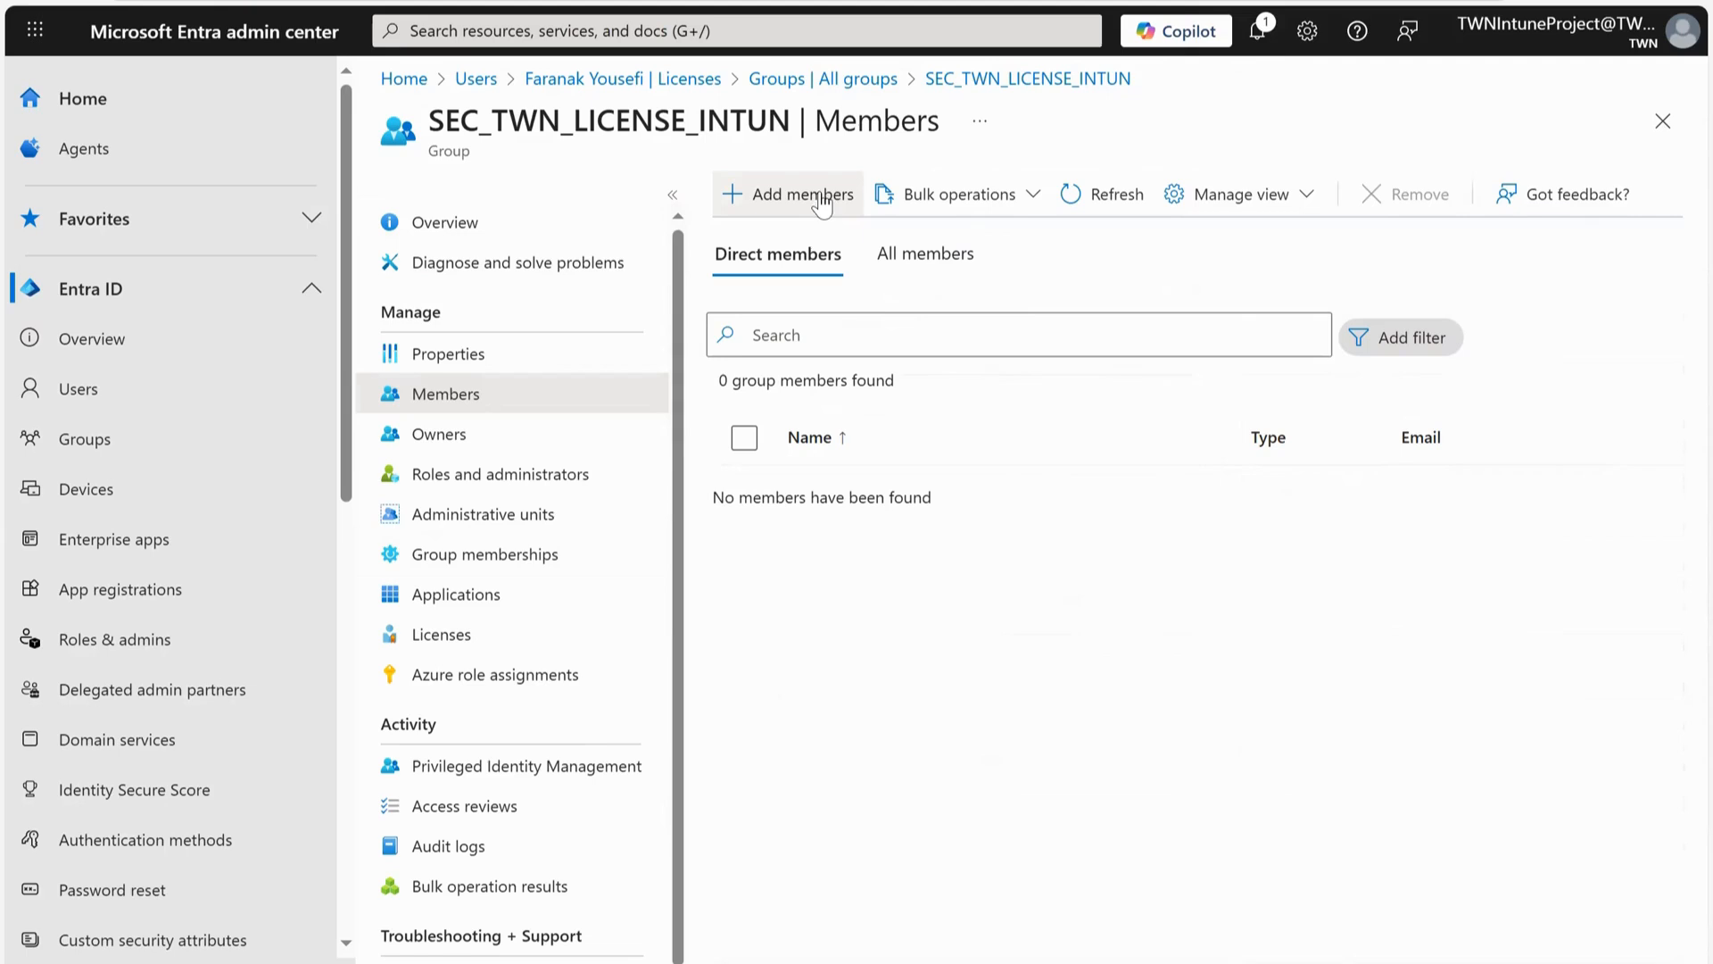
{"action": "left_click", "coordinate": [819, 198]}
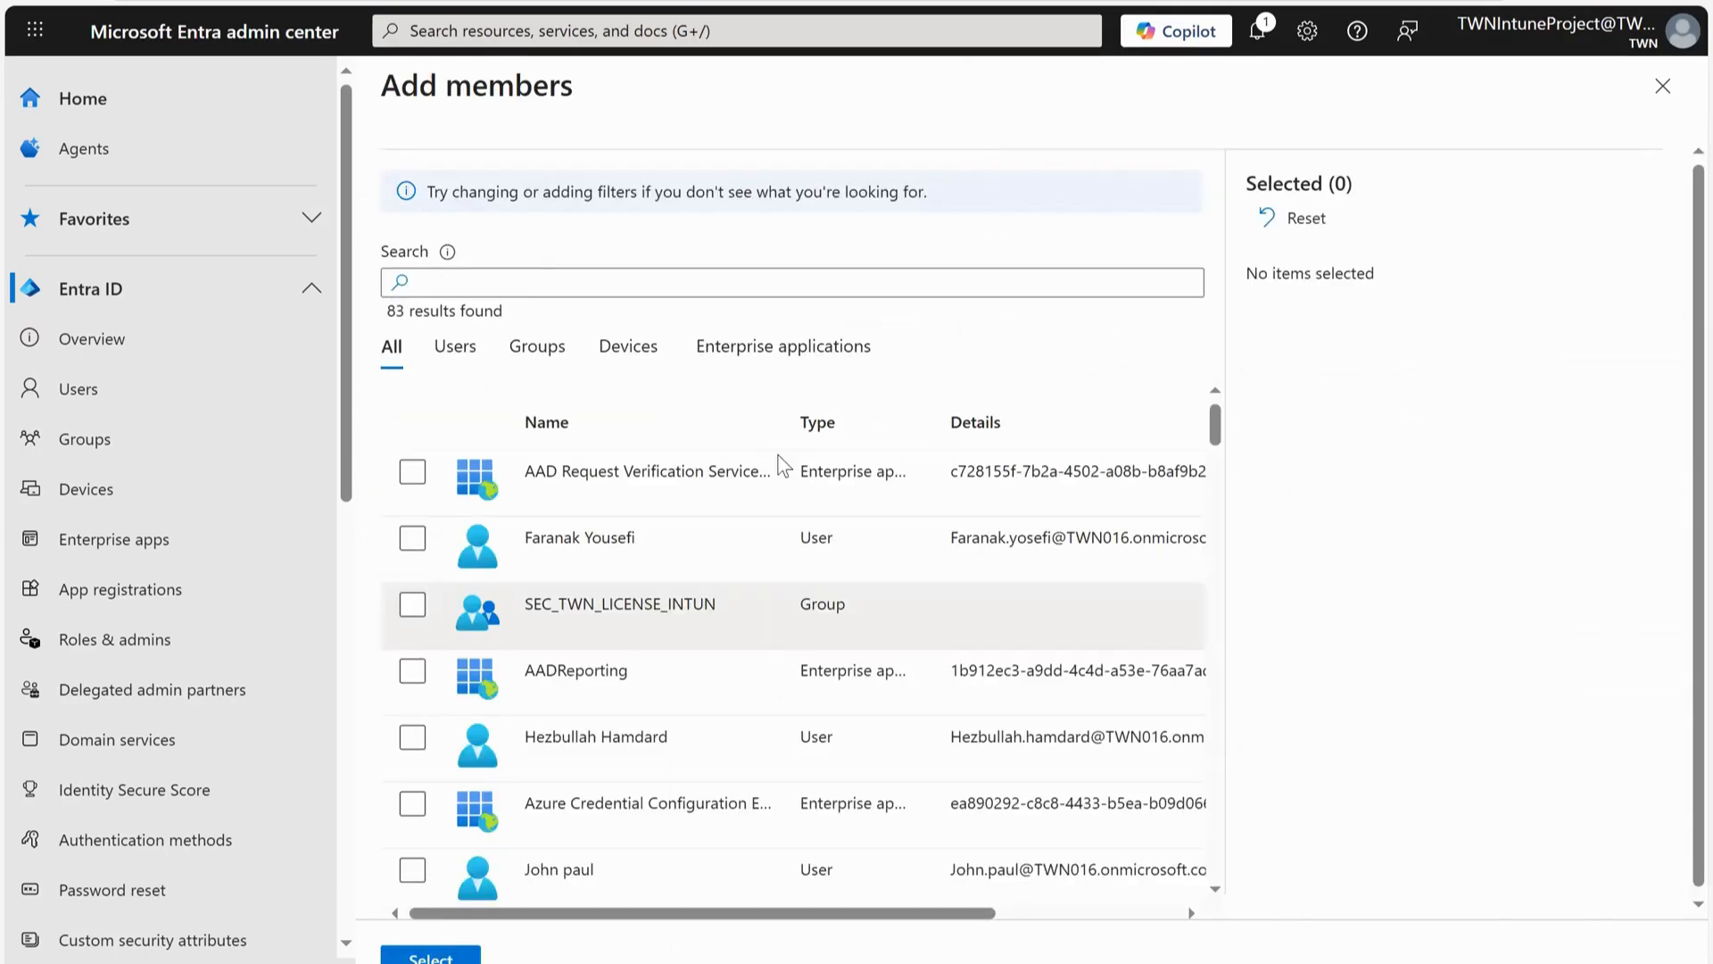
{"action": "left_click_drag", "start_coordinate": [789, 428], "coordinate": [940, 428]}
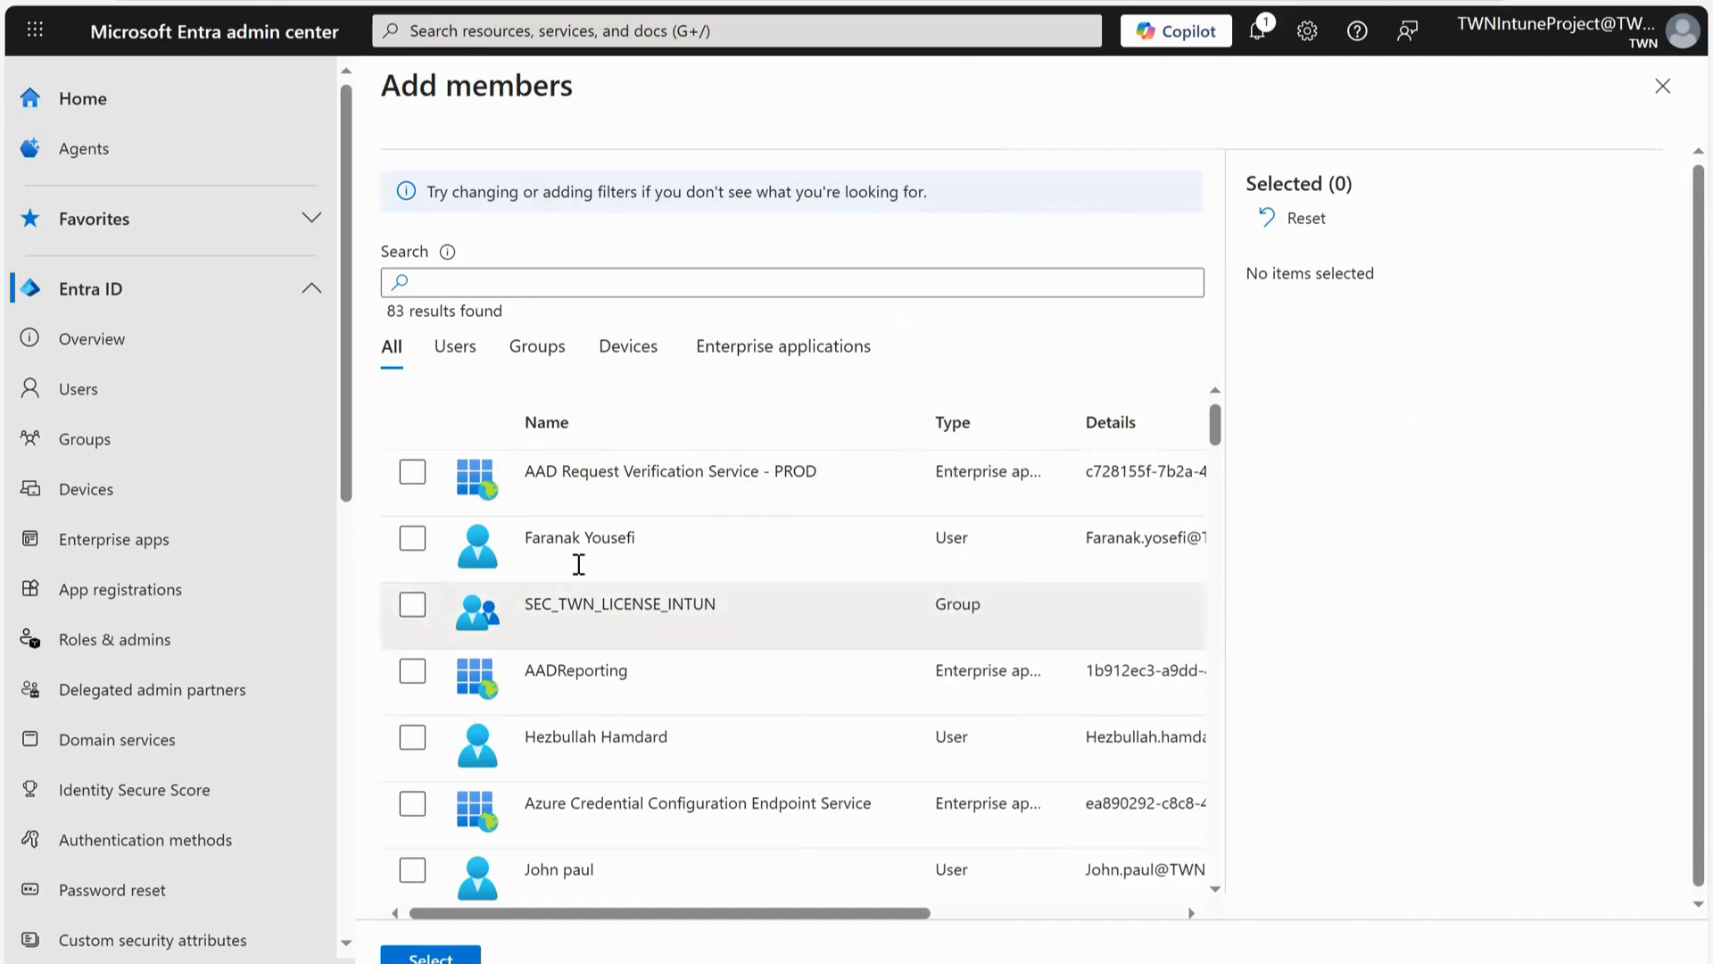
Select the six personal user accounts as new group members, leaving out the TWN IntuneProject account and the enterprise applications.
{"action": "left_click", "coordinate": [416, 538]}
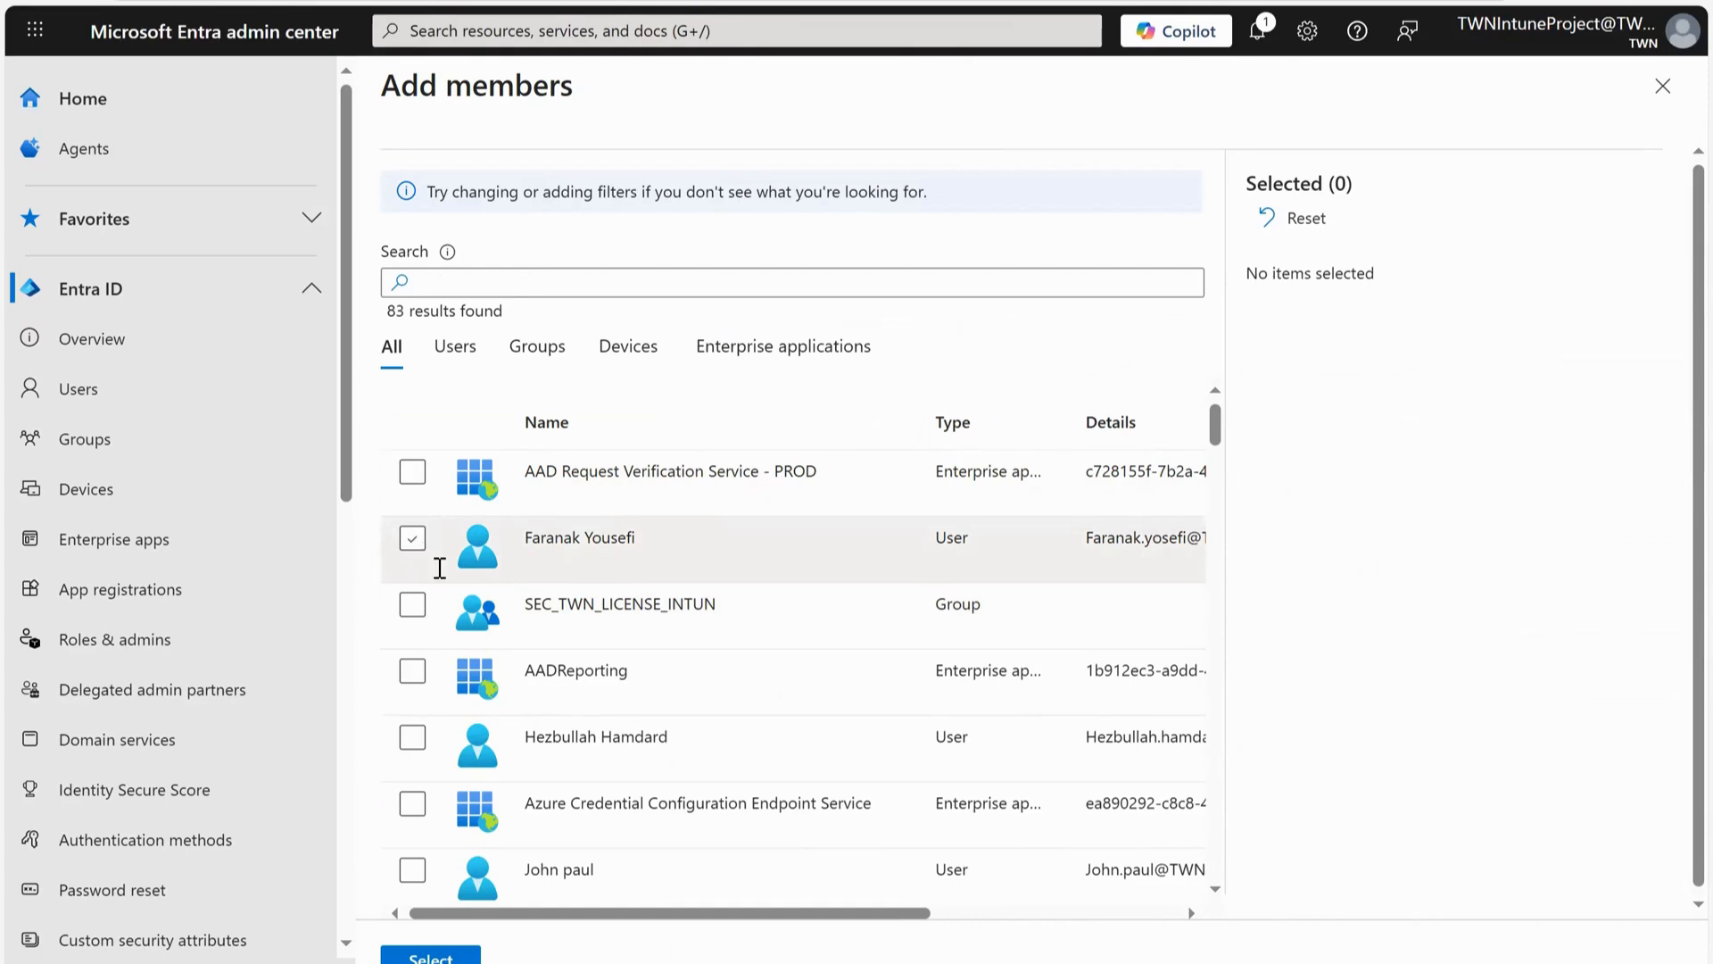
{"action": "left_click", "coordinate": [419, 737]}
{"action": "scroll", "coordinate": [451, 633], "scroll_direction": "down", "scroll_amount": 3}
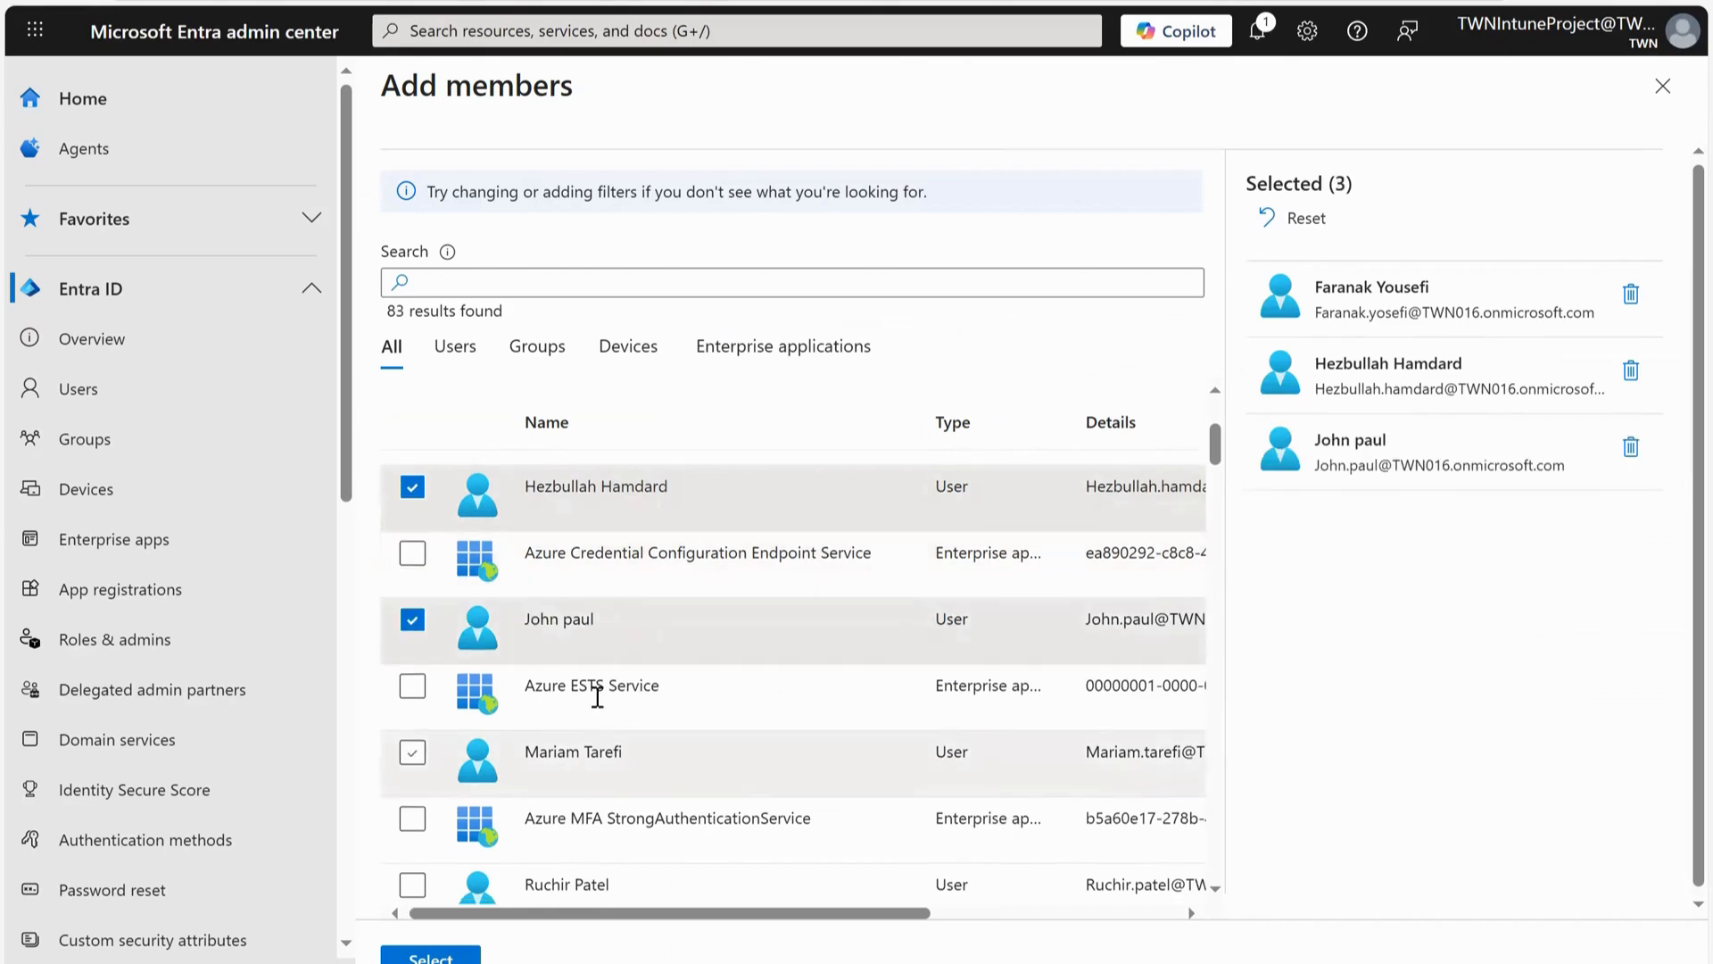
{"action": "scroll", "coordinate": [446, 656], "scroll_direction": "down", "scroll_amount": 4}
{"action": "left_click", "coordinate": [414, 635]}
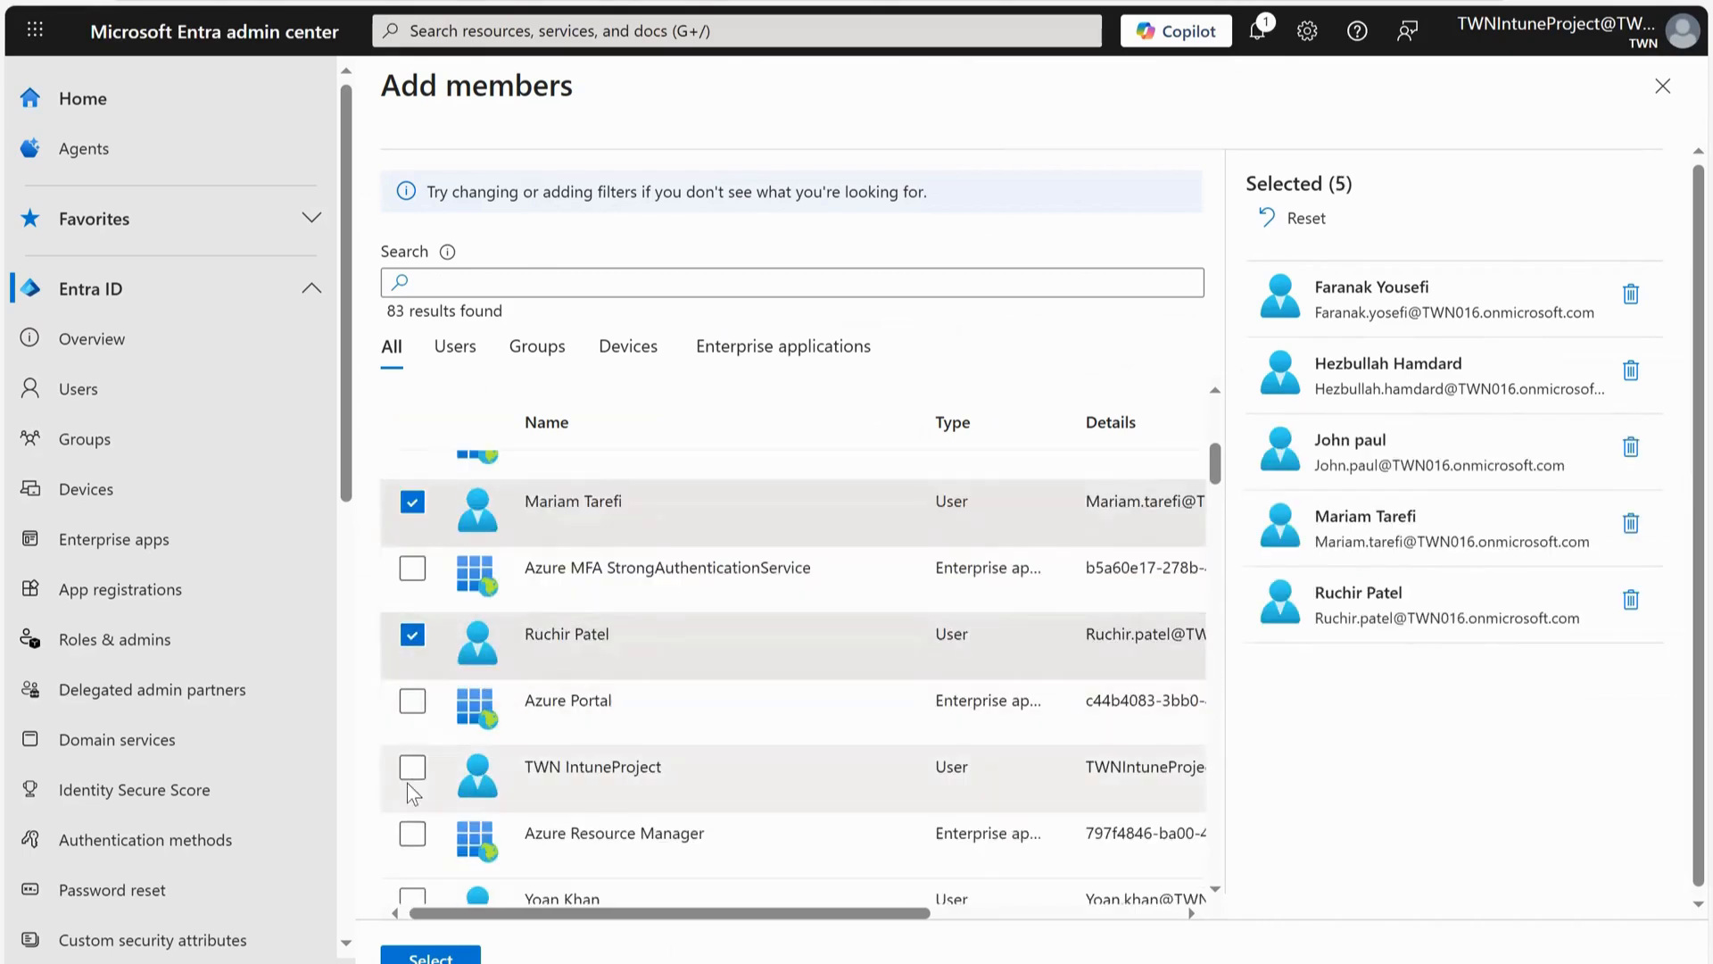
{"action": "scroll", "coordinate": [574, 692], "scroll_direction": "down", "scroll_amount": 2}
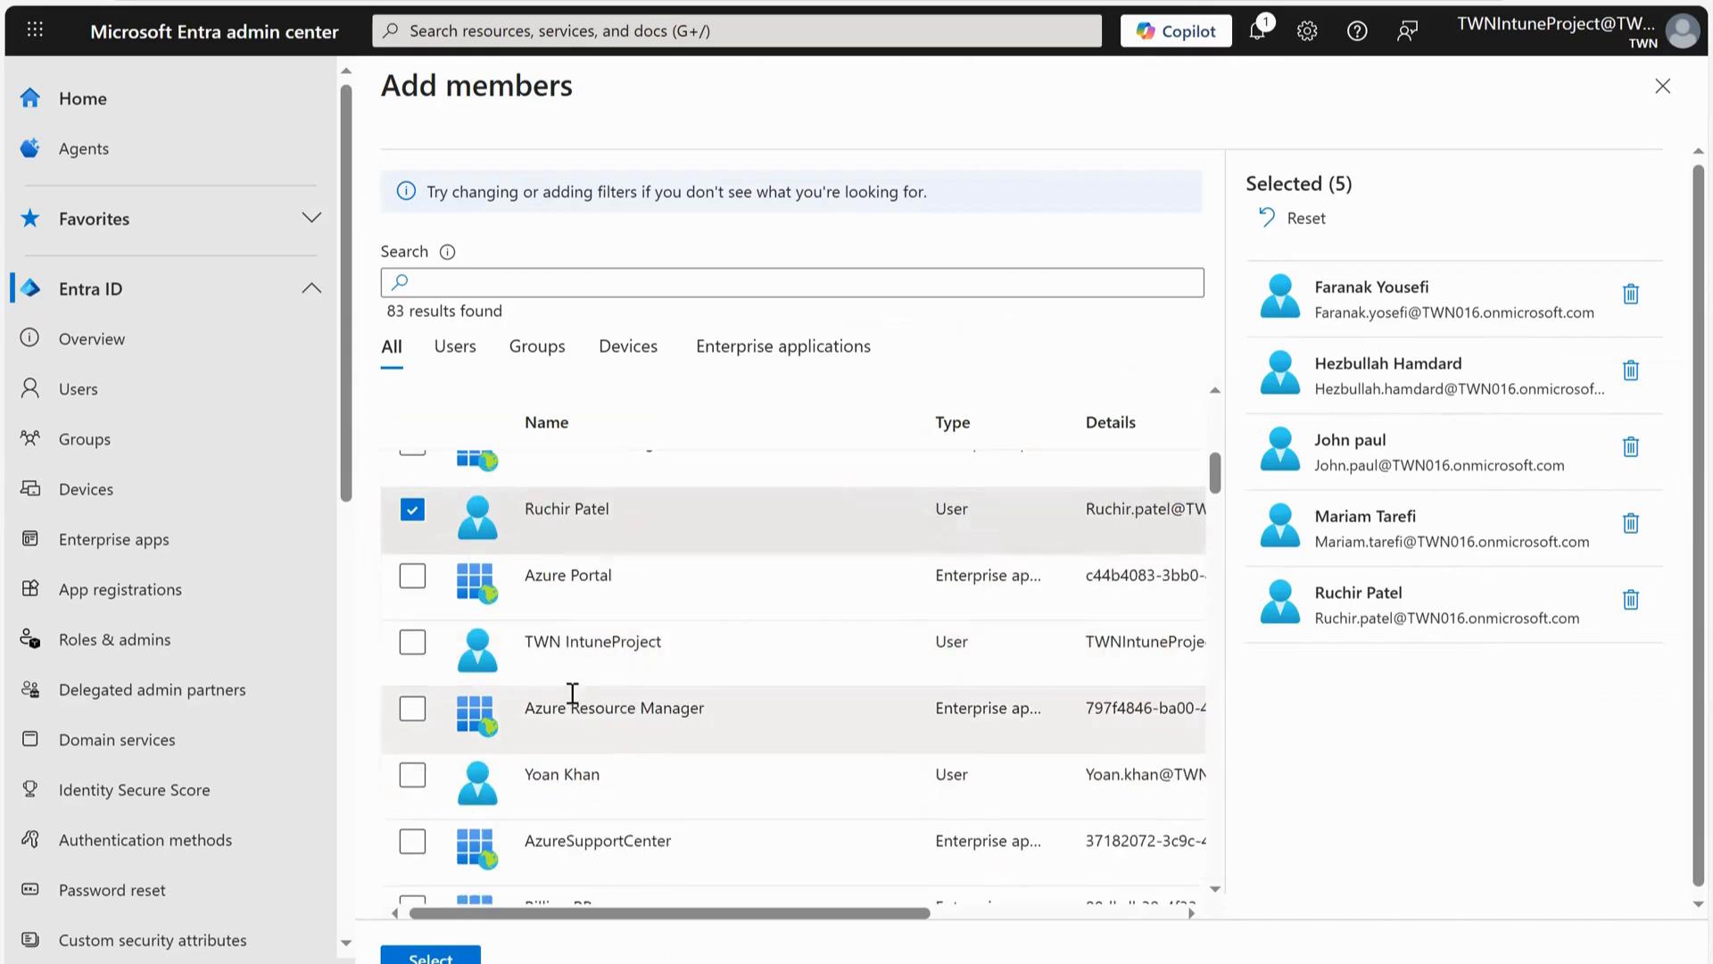
{"action": "left_click", "coordinate": [418, 777]}
{"action": "scroll", "coordinate": [662, 730], "scroll_direction": "down", "scroll_amount": 4}
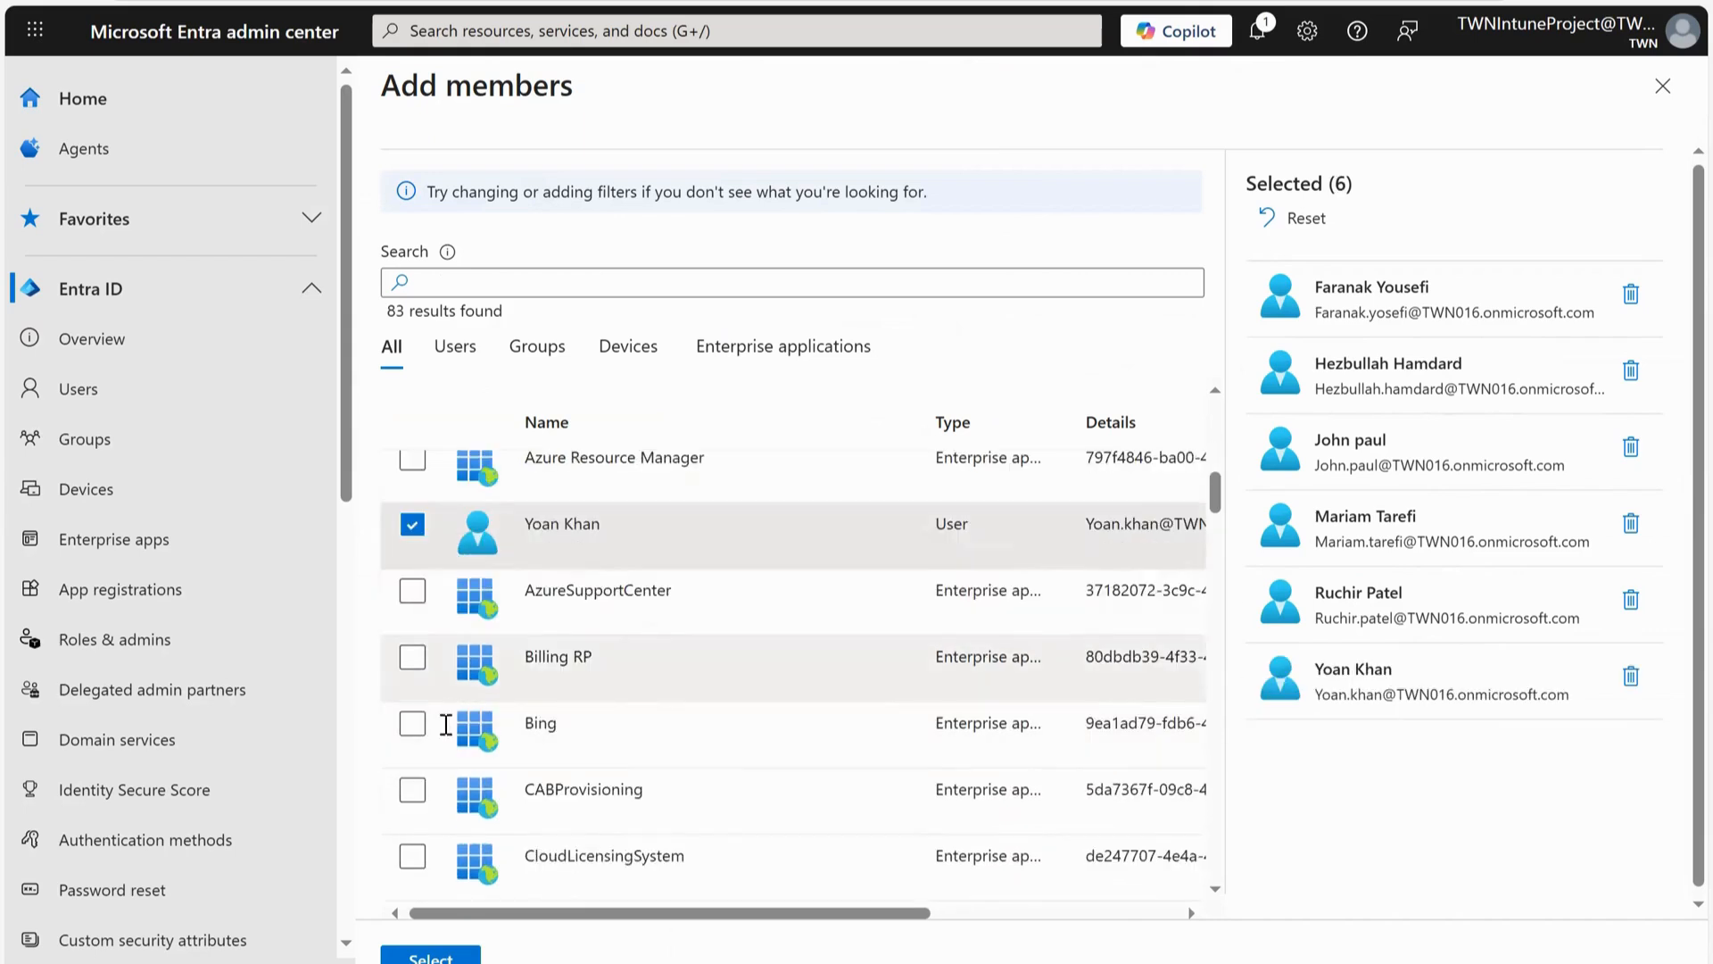
Check the rest of the candidate list for further users, then add the selected users to the group.
{"action": "scroll", "coordinate": [622, 731], "scroll_direction": "down", "scroll_amount": 8}
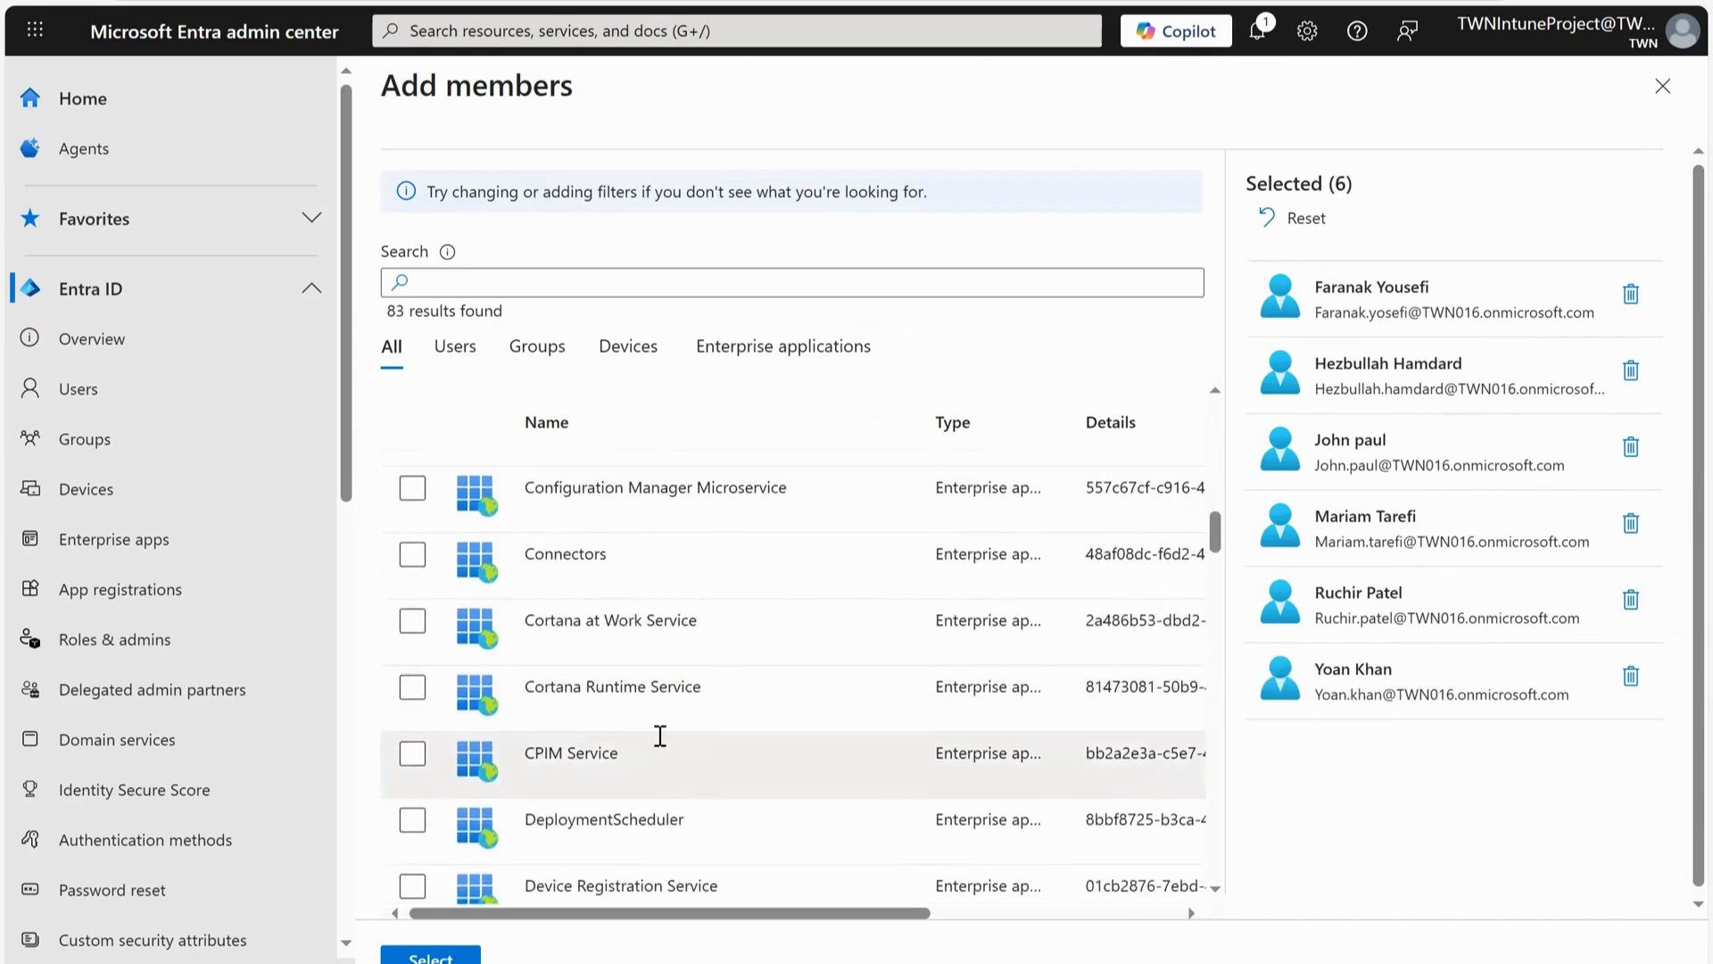
{"action": "scroll", "coordinate": [661, 735], "scroll_direction": "down", "scroll_amount": 10}
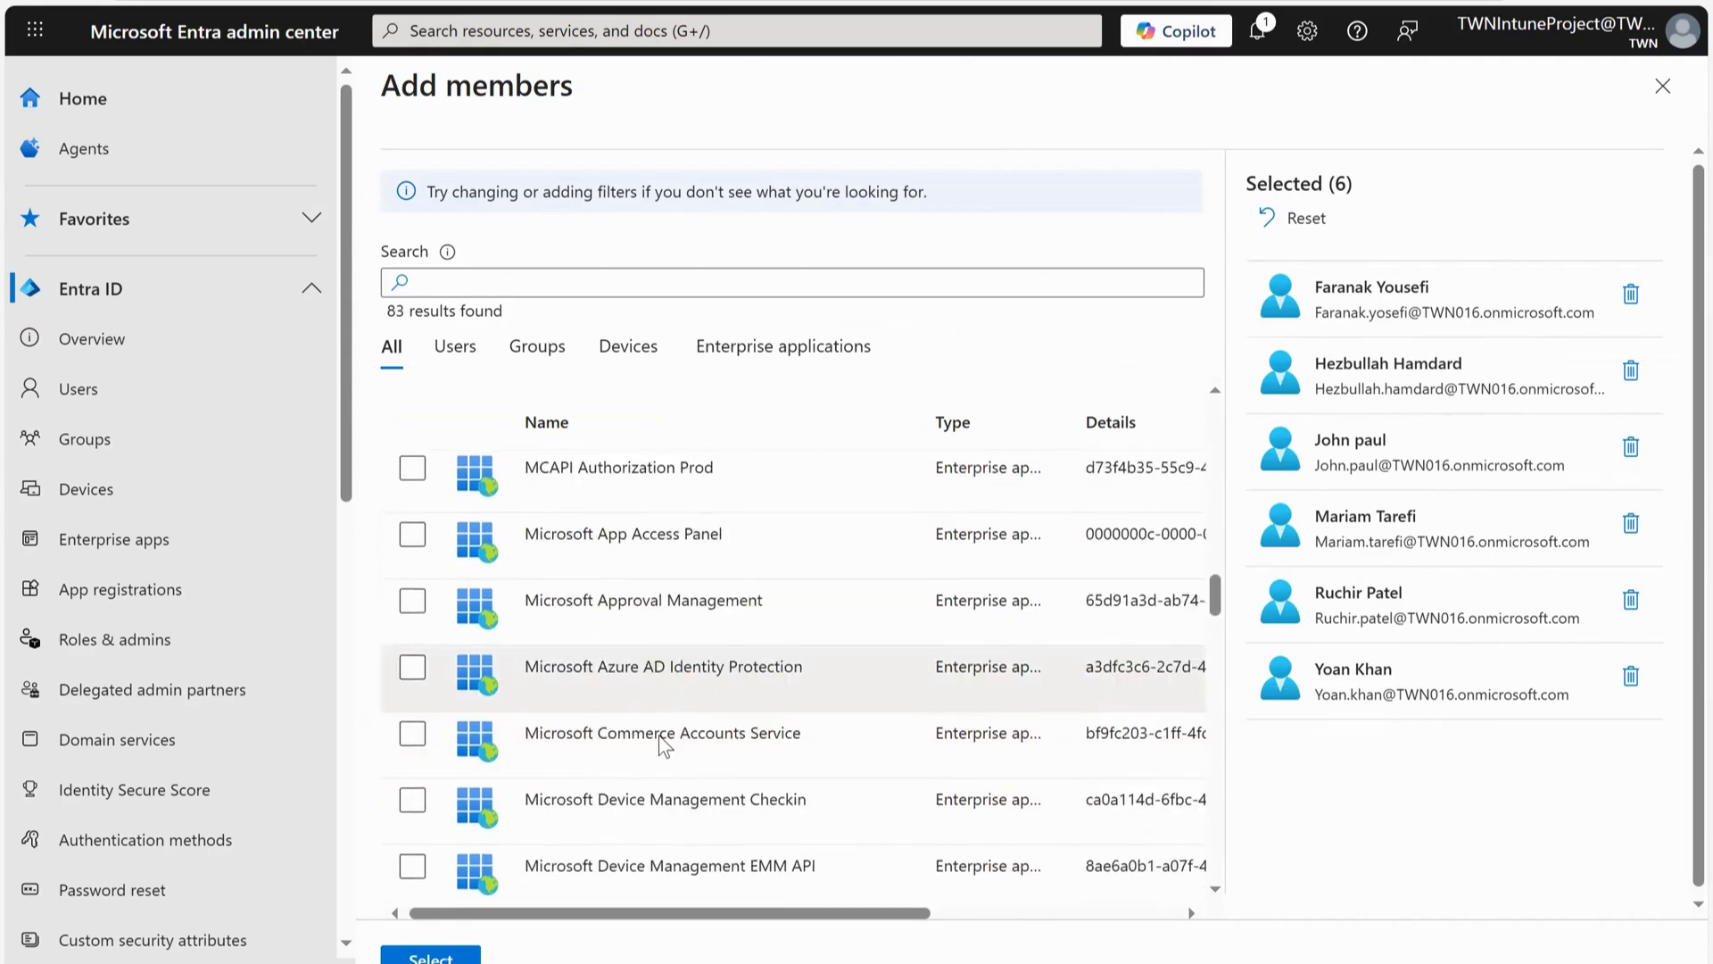
{"action": "scroll", "coordinate": [663, 746], "scroll_direction": "down", "scroll_amount": 10}
{"action": "scroll", "coordinate": [772, 735], "scroll_direction": "down", "scroll_amount": 2}
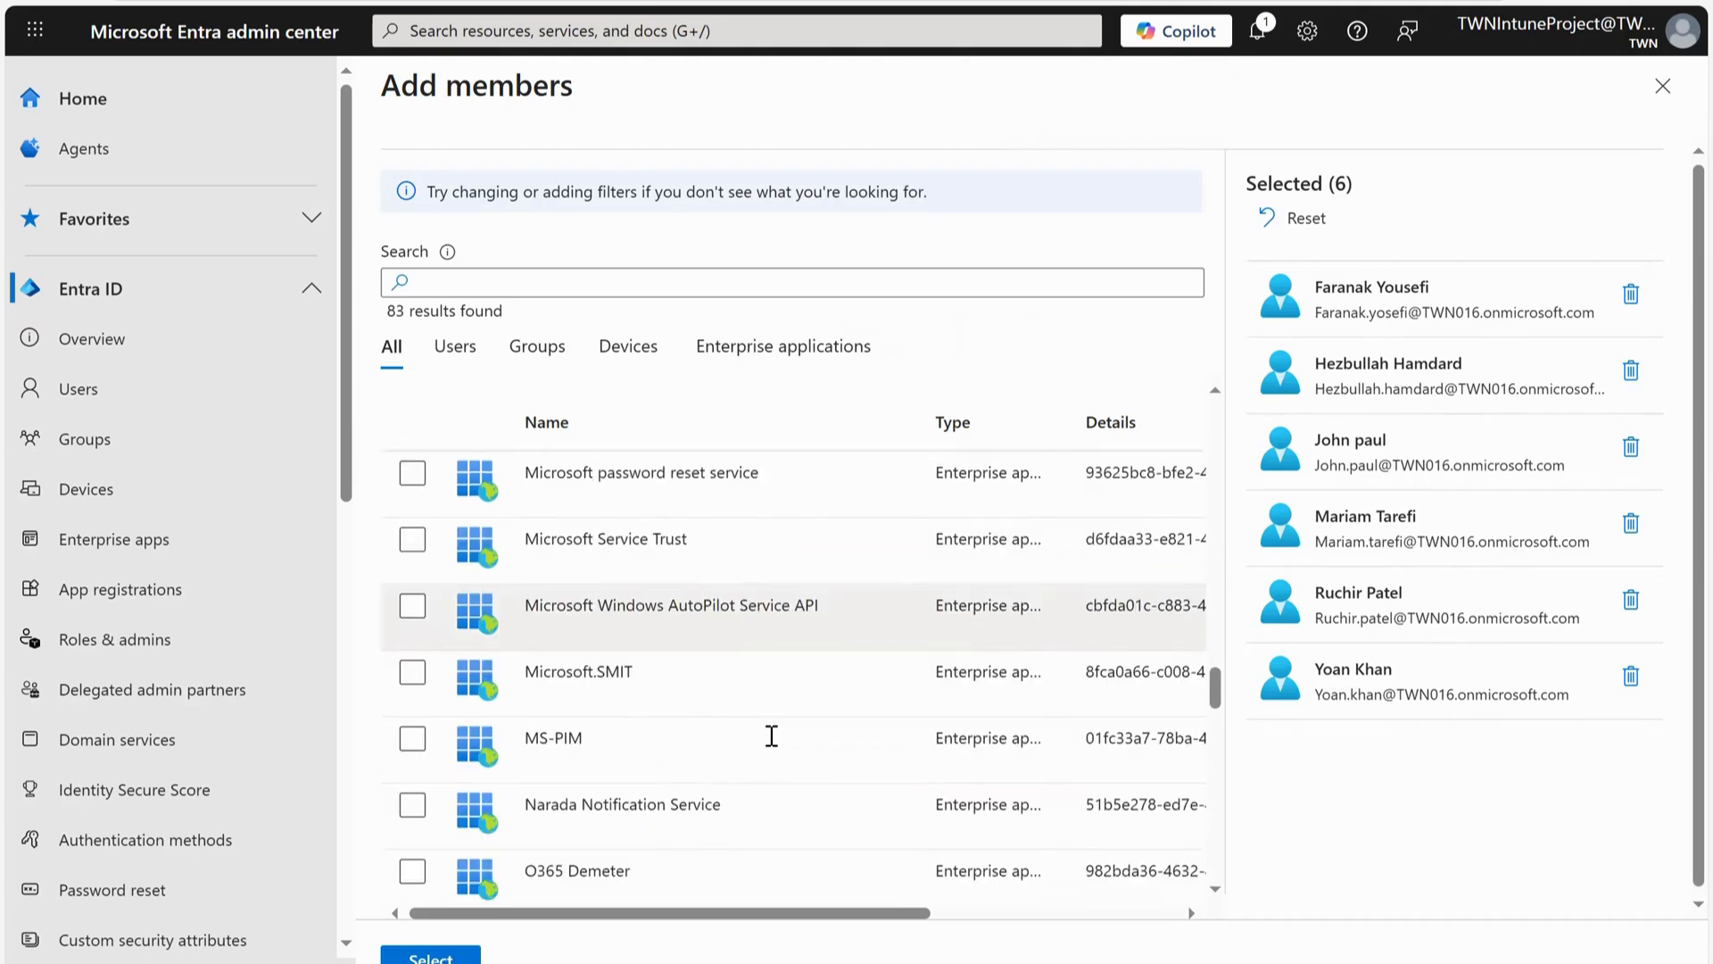
{"action": "scroll", "coordinate": [772, 735], "scroll_direction": "down", "scroll_amount": 3}
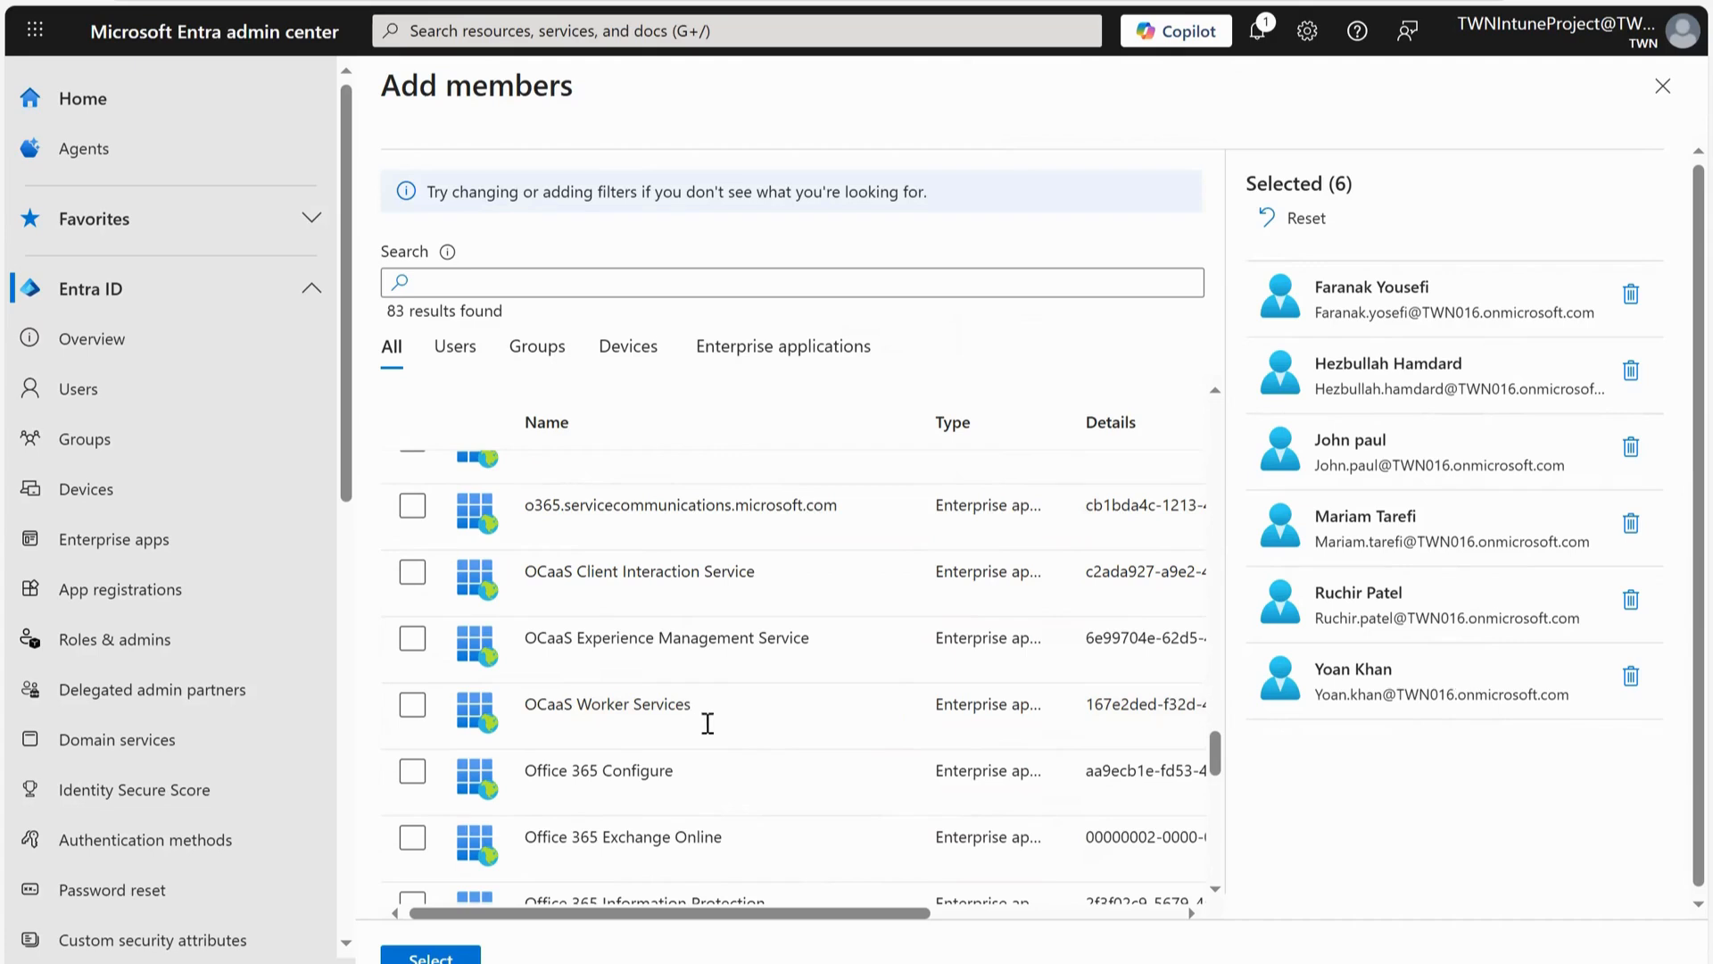
{"action": "scroll", "coordinate": [718, 727], "scroll_direction": "down", "scroll_amount": 3}
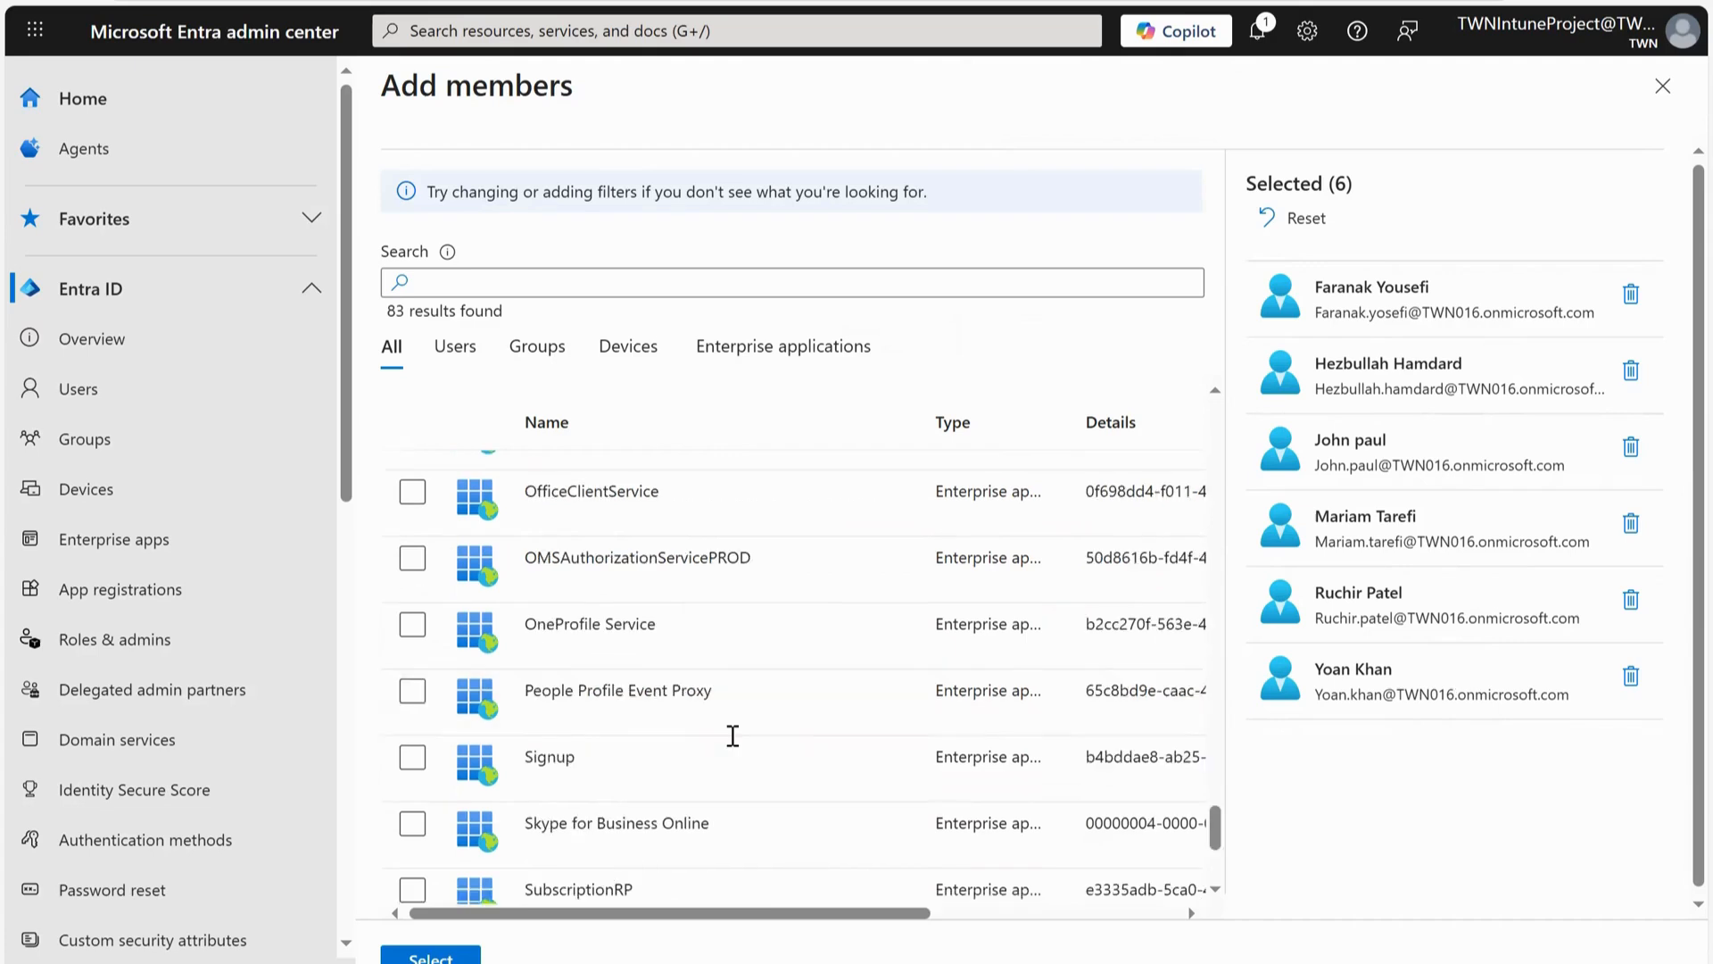
{"action": "scroll", "coordinate": [732, 735], "scroll_direction": "down", "scroll_amount": 3}
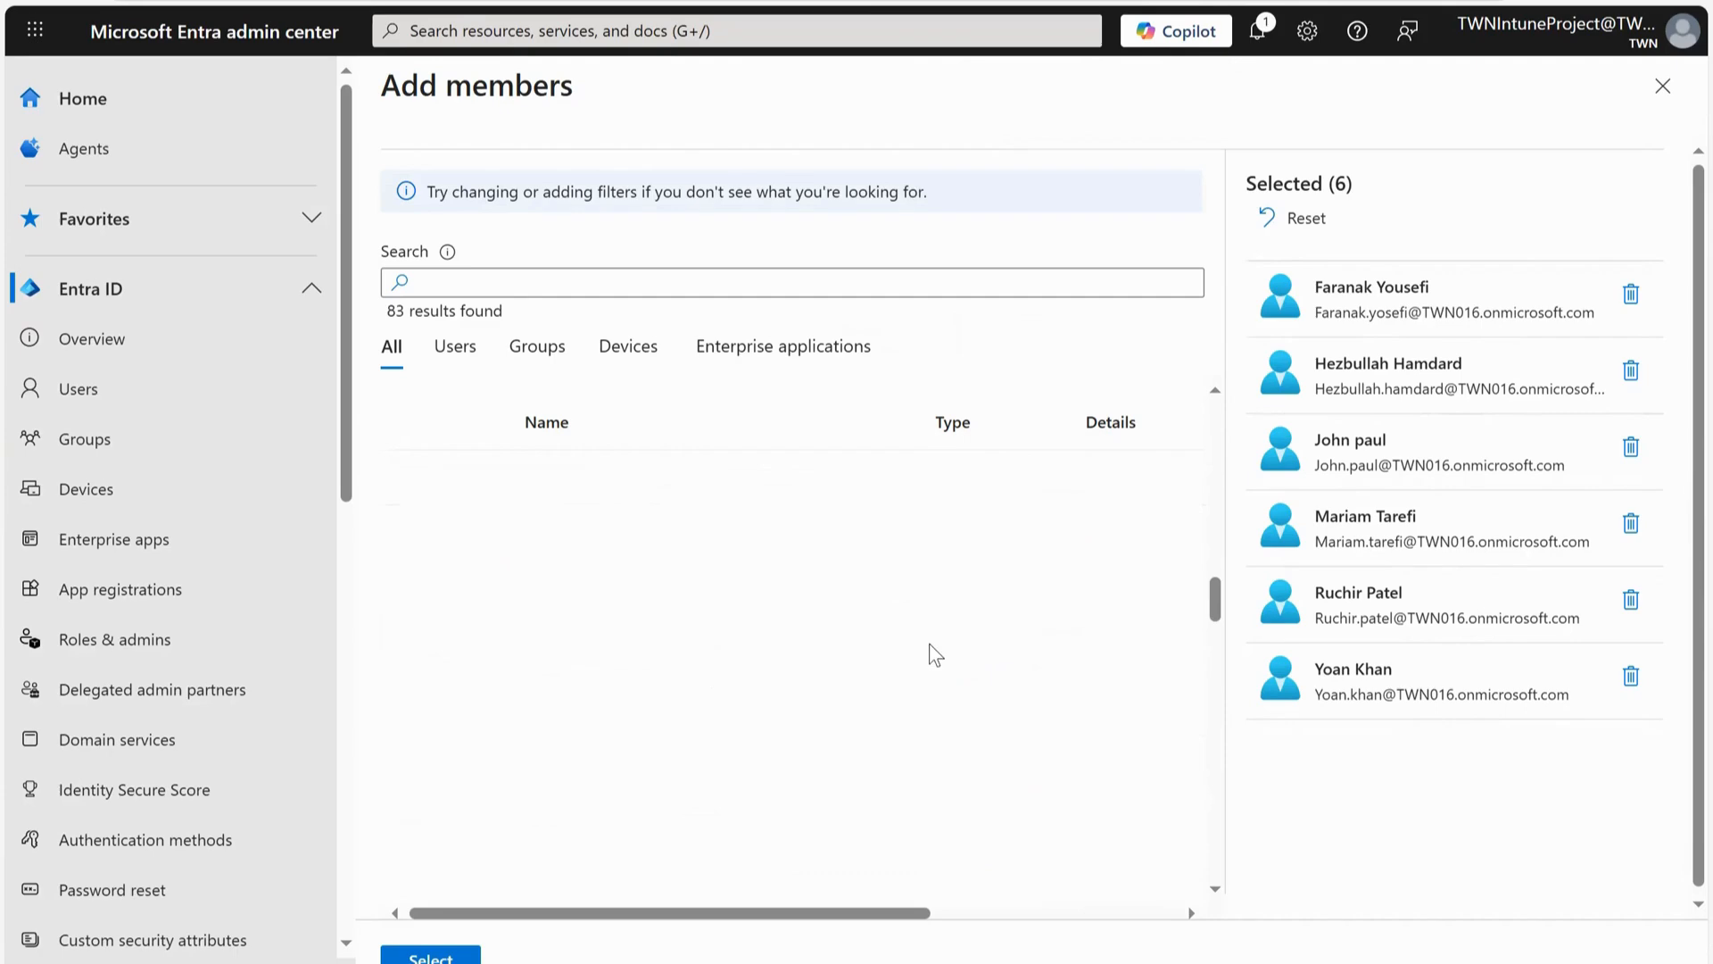
{"action": "scroll", "coordinate": [931, 644], "scroll_direction": "up", "scroll_amount": 11}
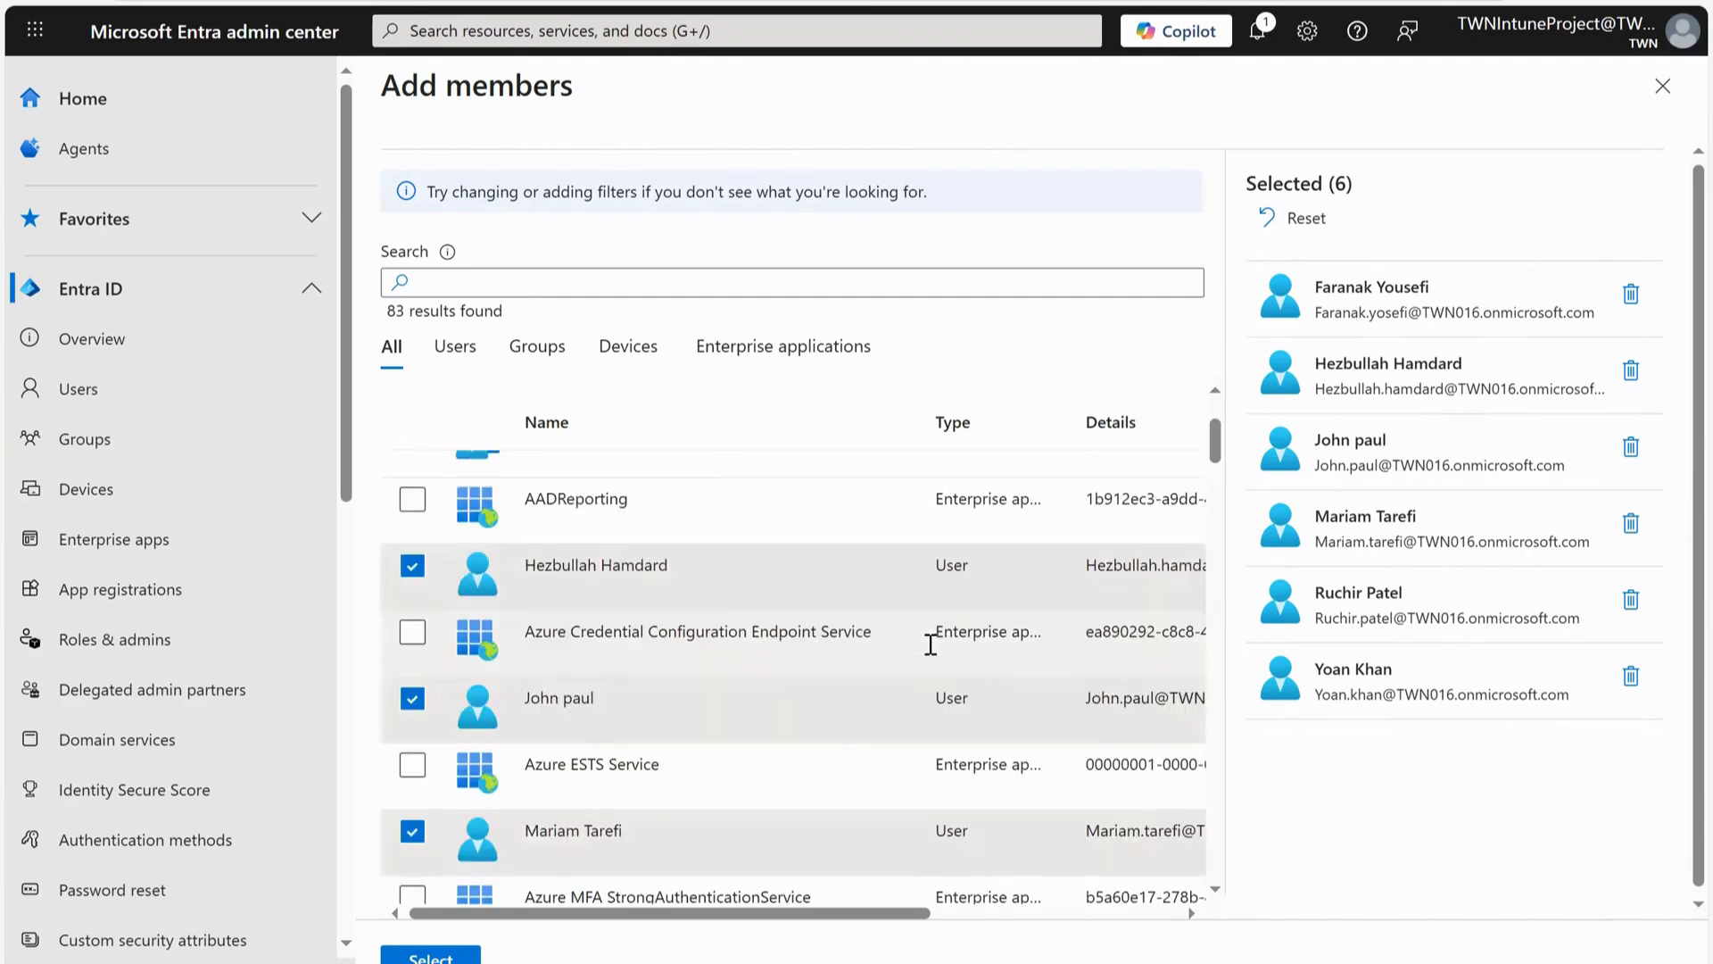
{"action": "scroll", "coordinate": [930, 644], "scroll_direction": "down", "scroll_amount": 2}
{"action": "scroll", "coordinate": [930, 644], "scroll_direction": "up", "scroll_amount": 3}
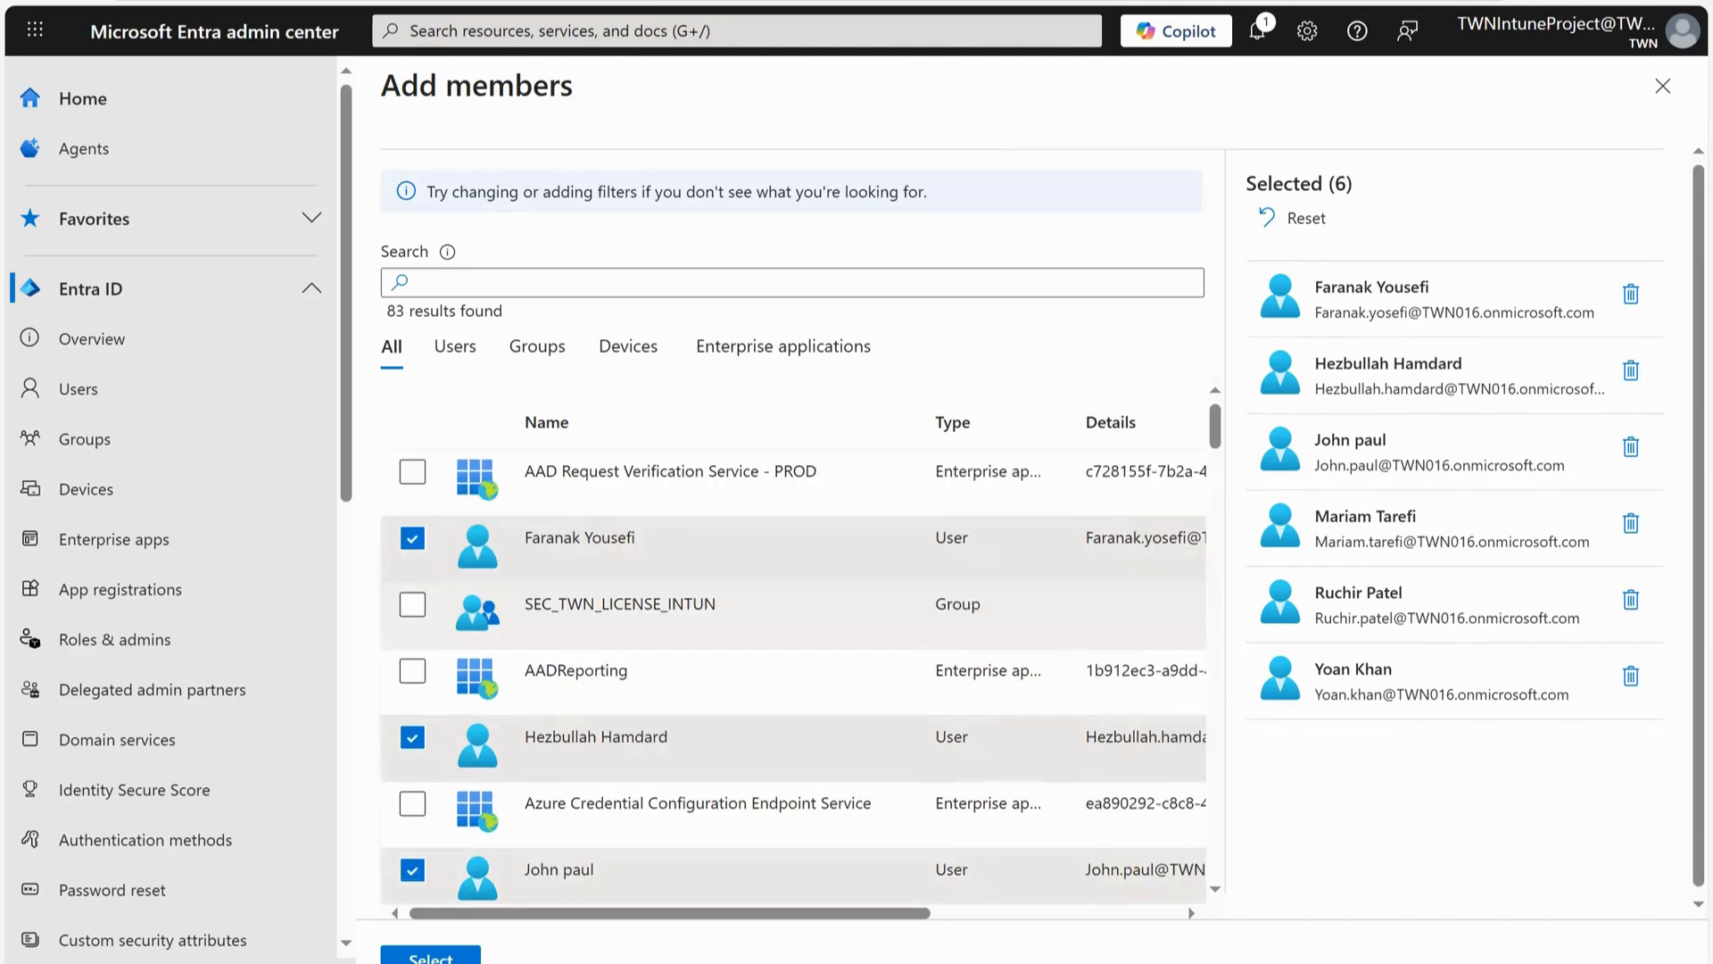
{"action": "left_click", "coordinate": [431, 956]}
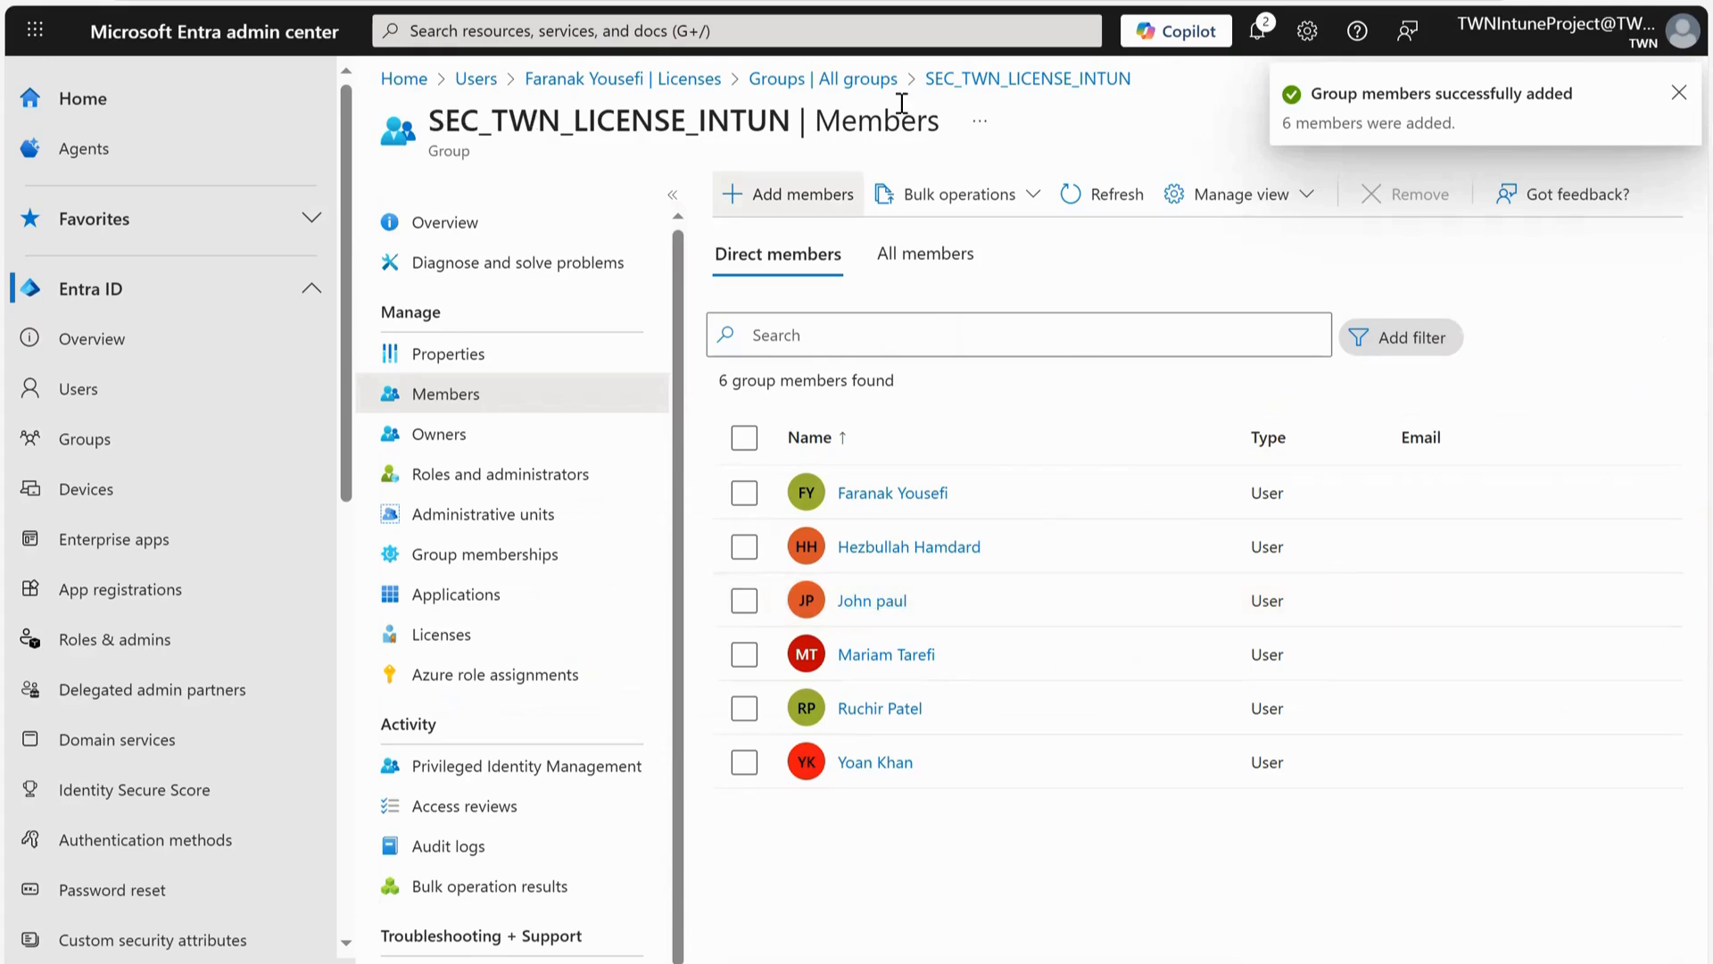
{"action": "triple_click", "coordinate": [816, 127]}
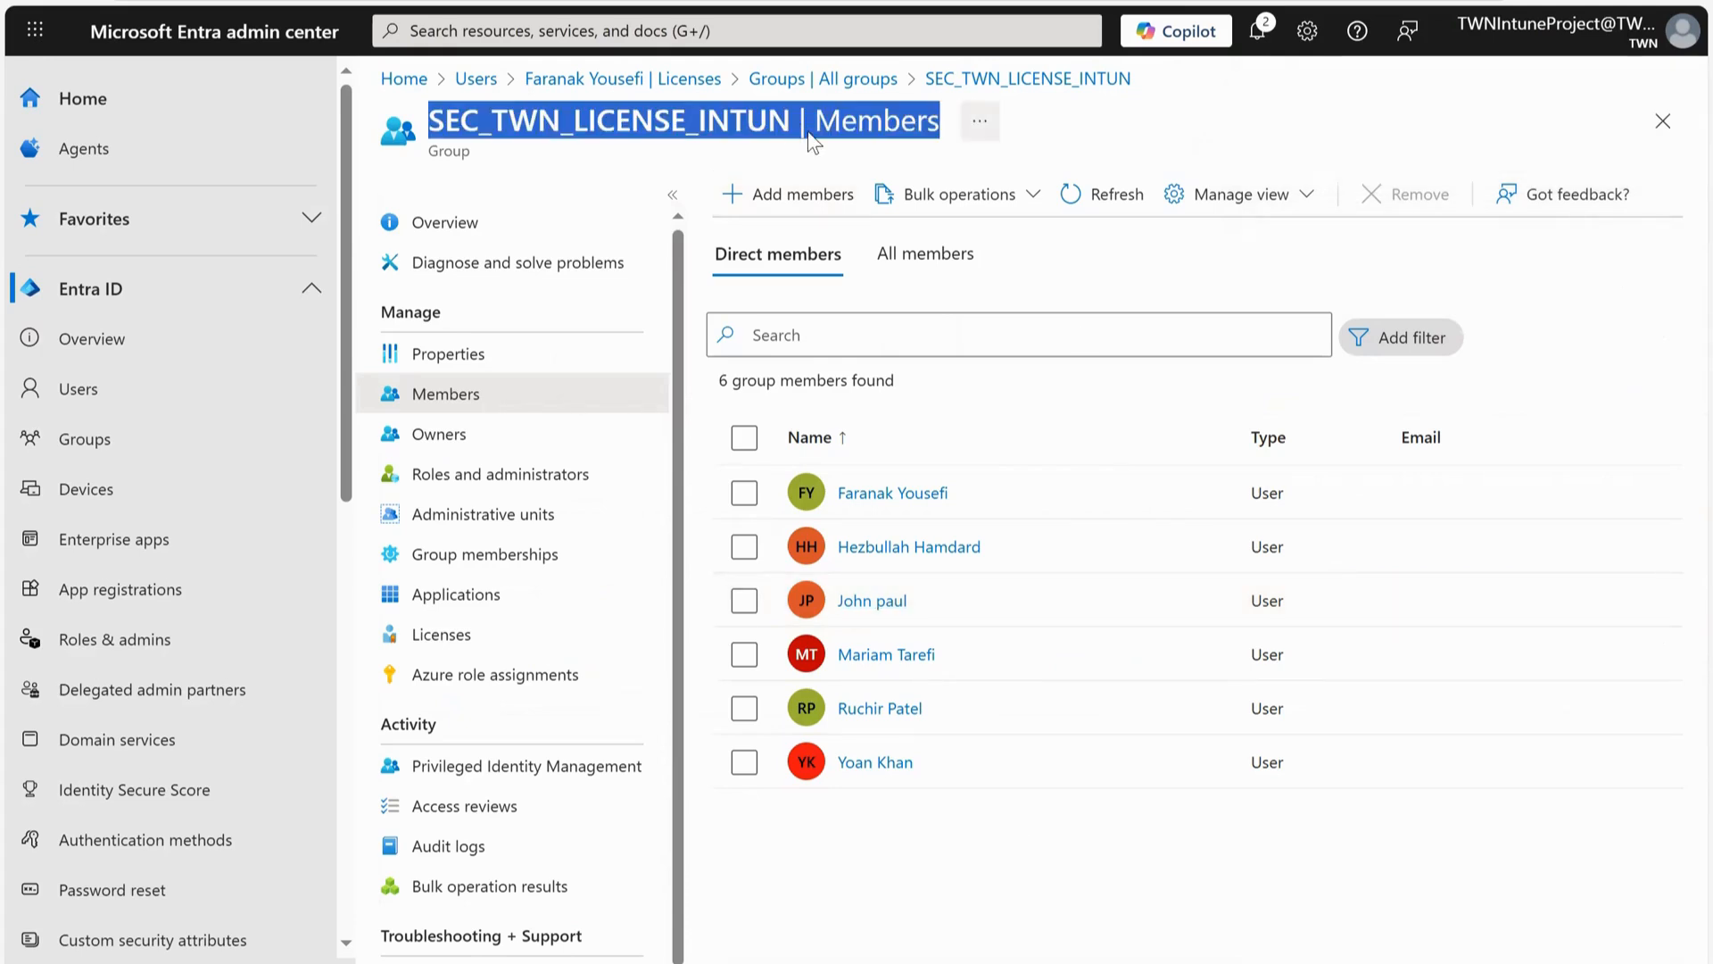
{"action": "double_click", "coordinate": [809, 133]}
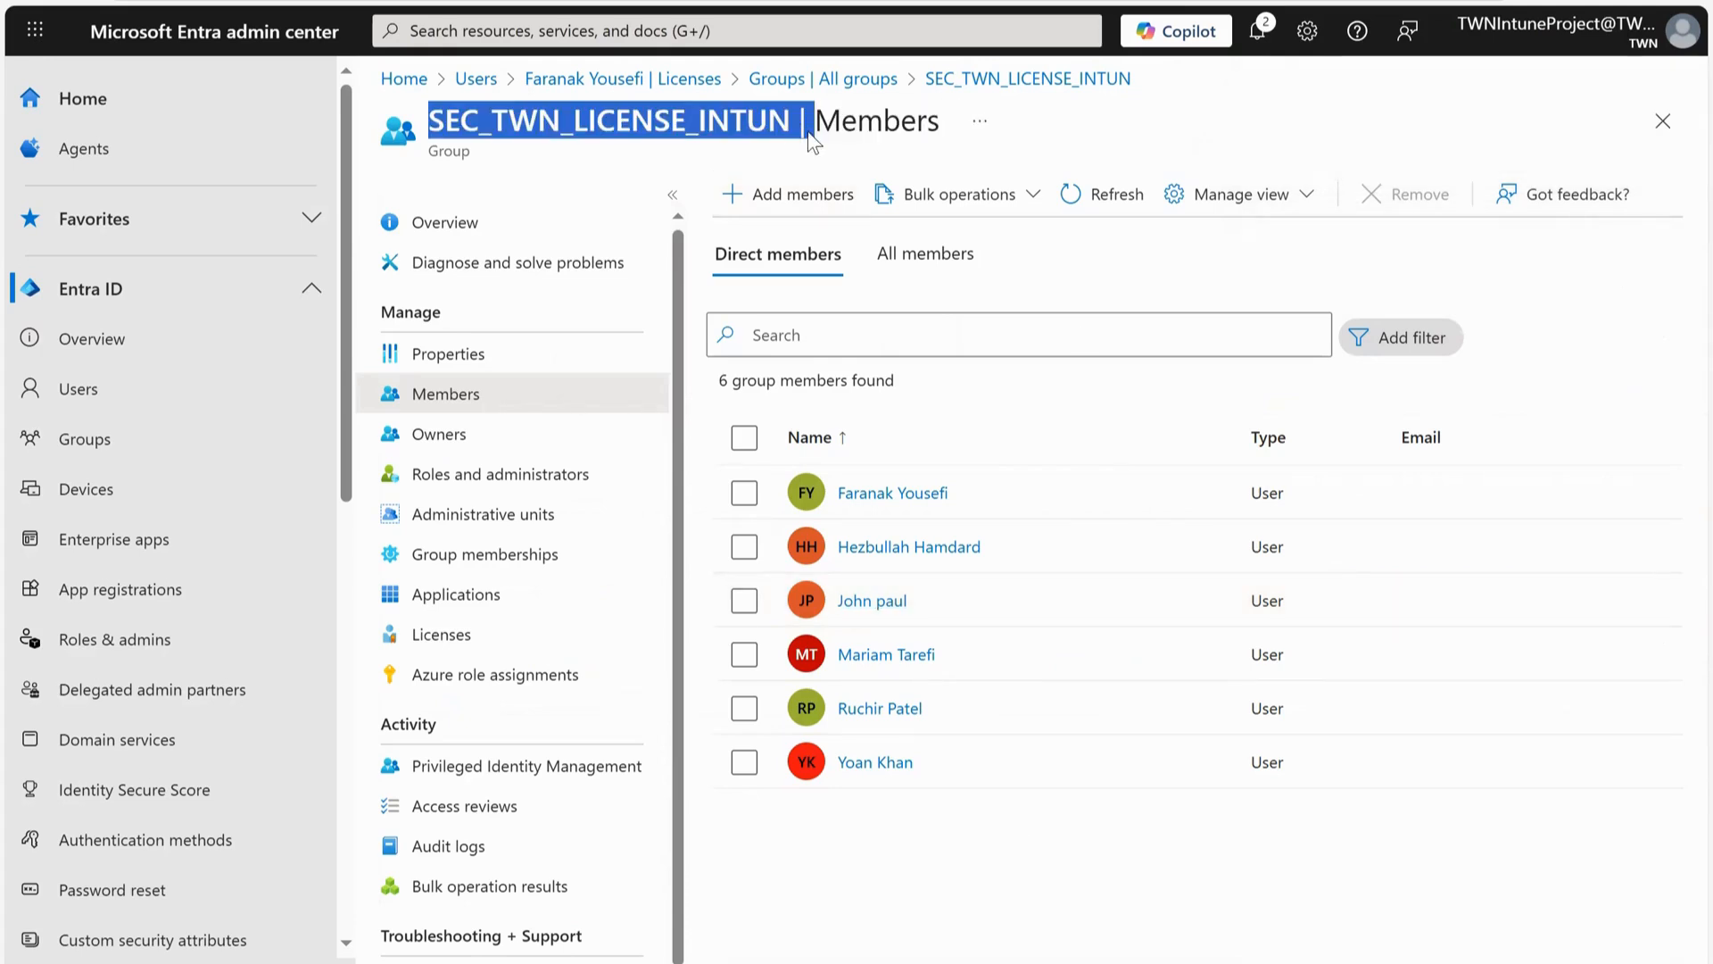
{"action": "left_click", "coordinate": [469, 210]}
{"action": "left_click_drag", "start_coordinate": [434, 116], "coordinate": [794, 120]}
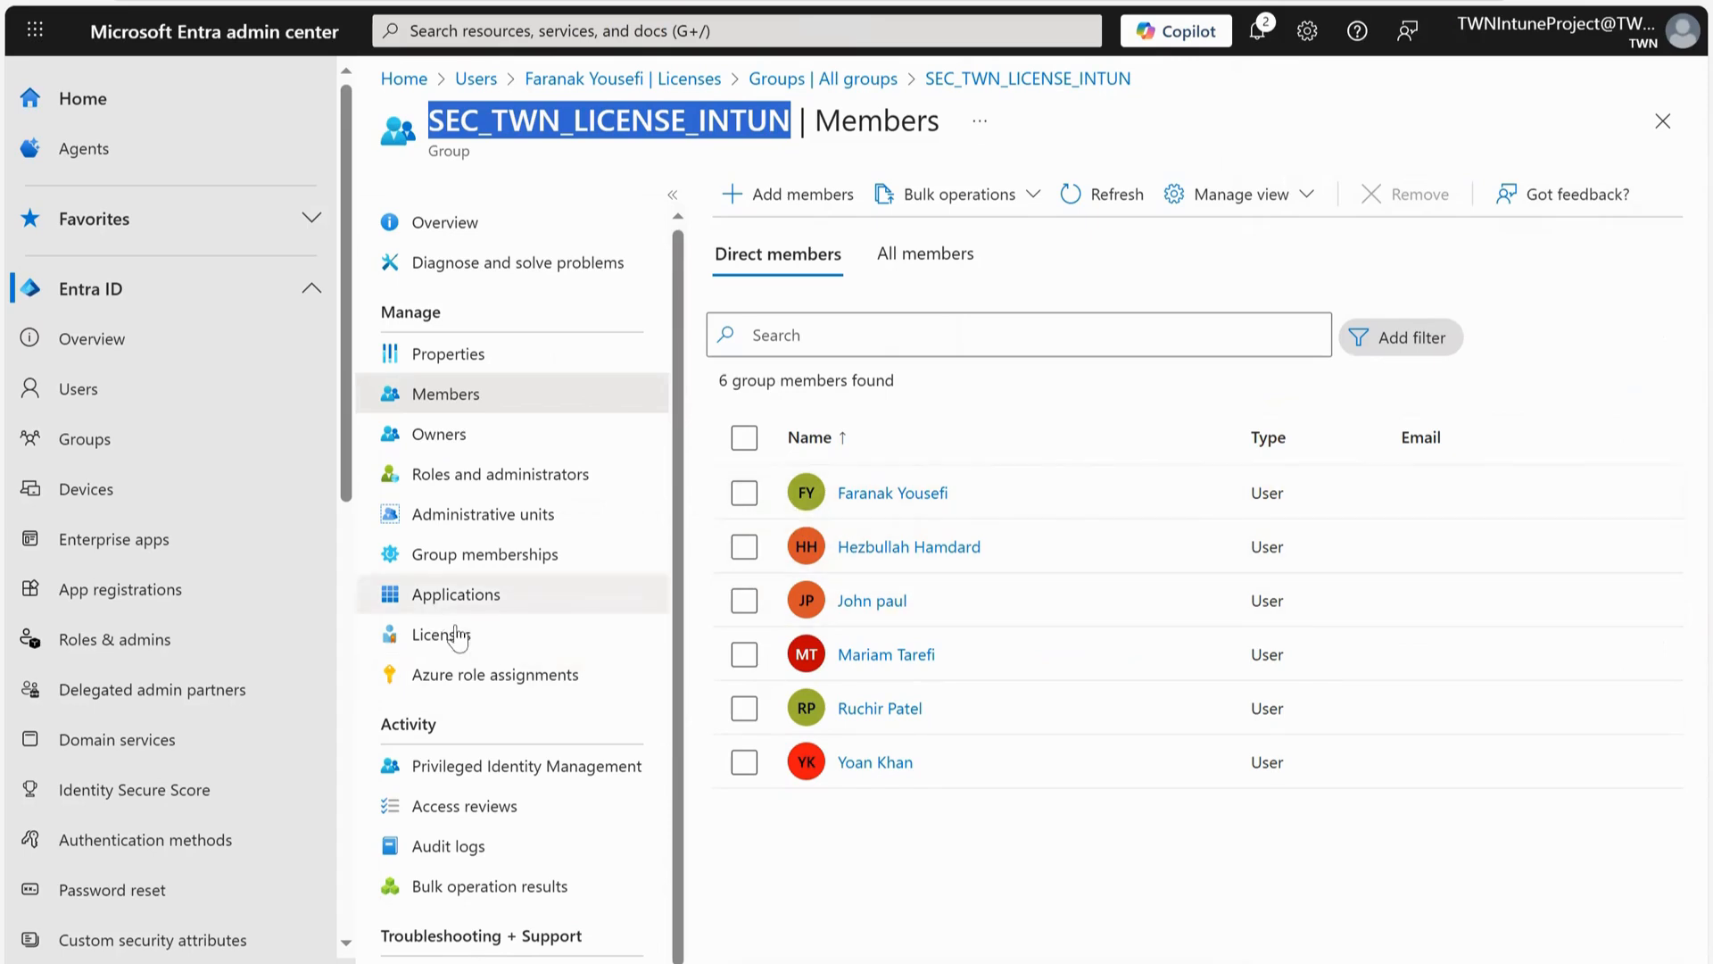
{"action": "left_click", "coordinate": [571, 121]}
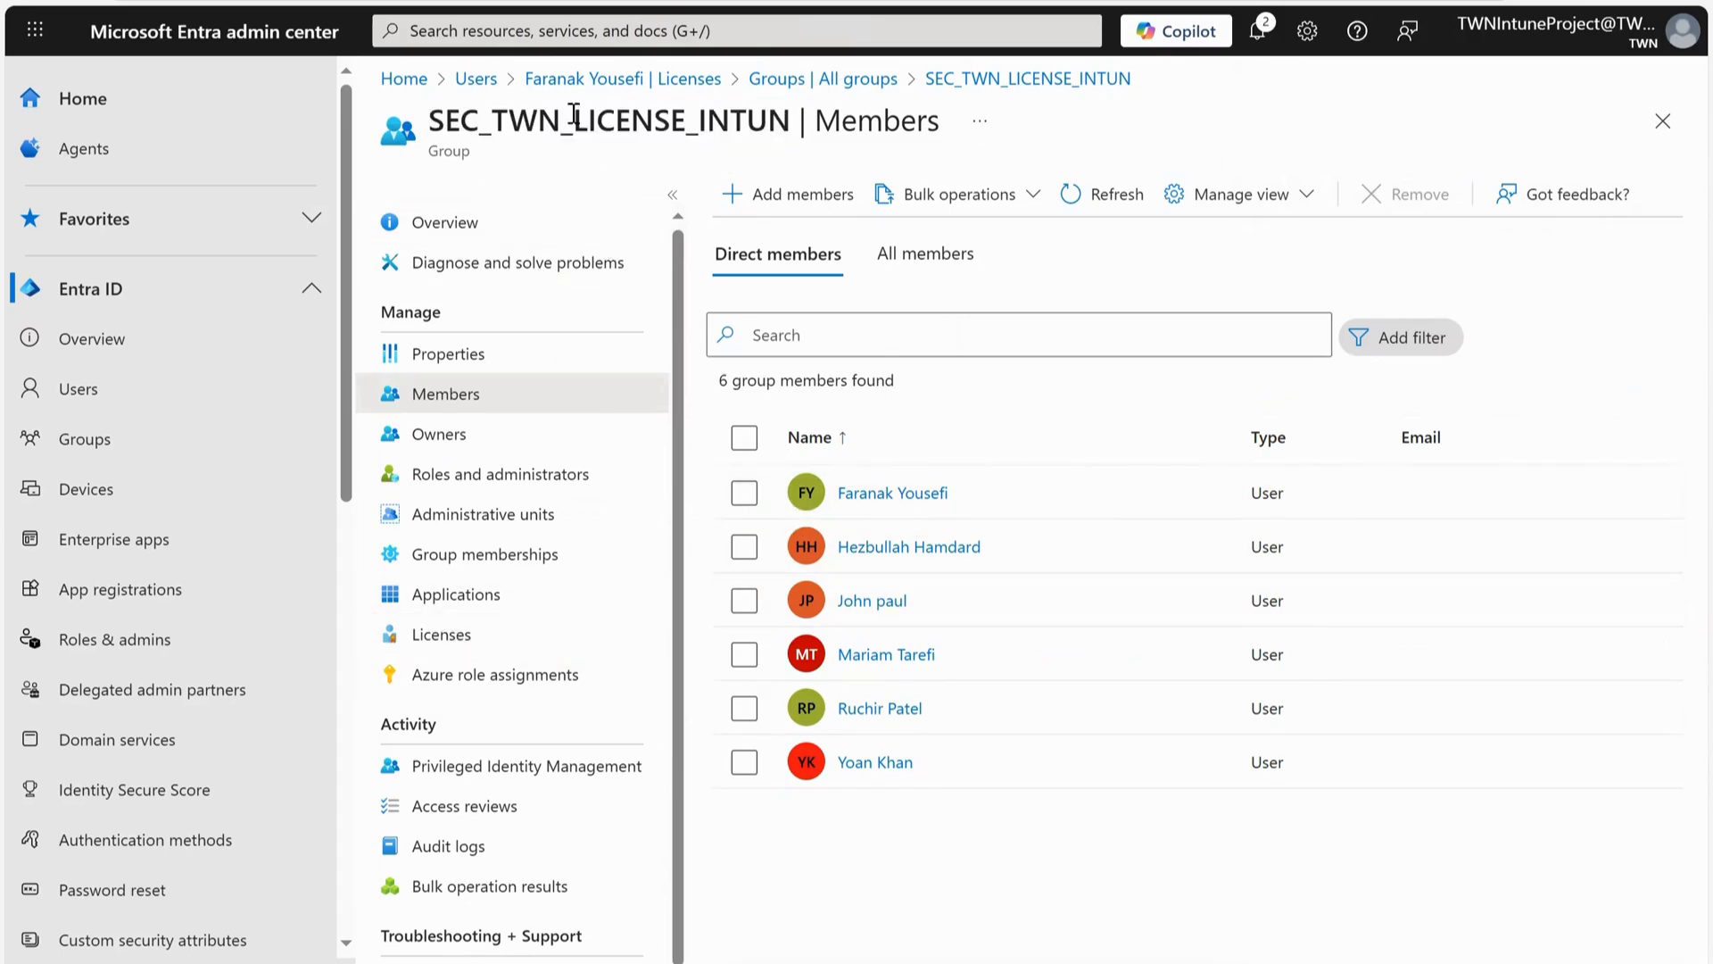
Open the licenses of SEC_TWN_LICENSE_INTUN and examine its license assignments.
{"action": "left_click", "coordinate": [463, 658]}
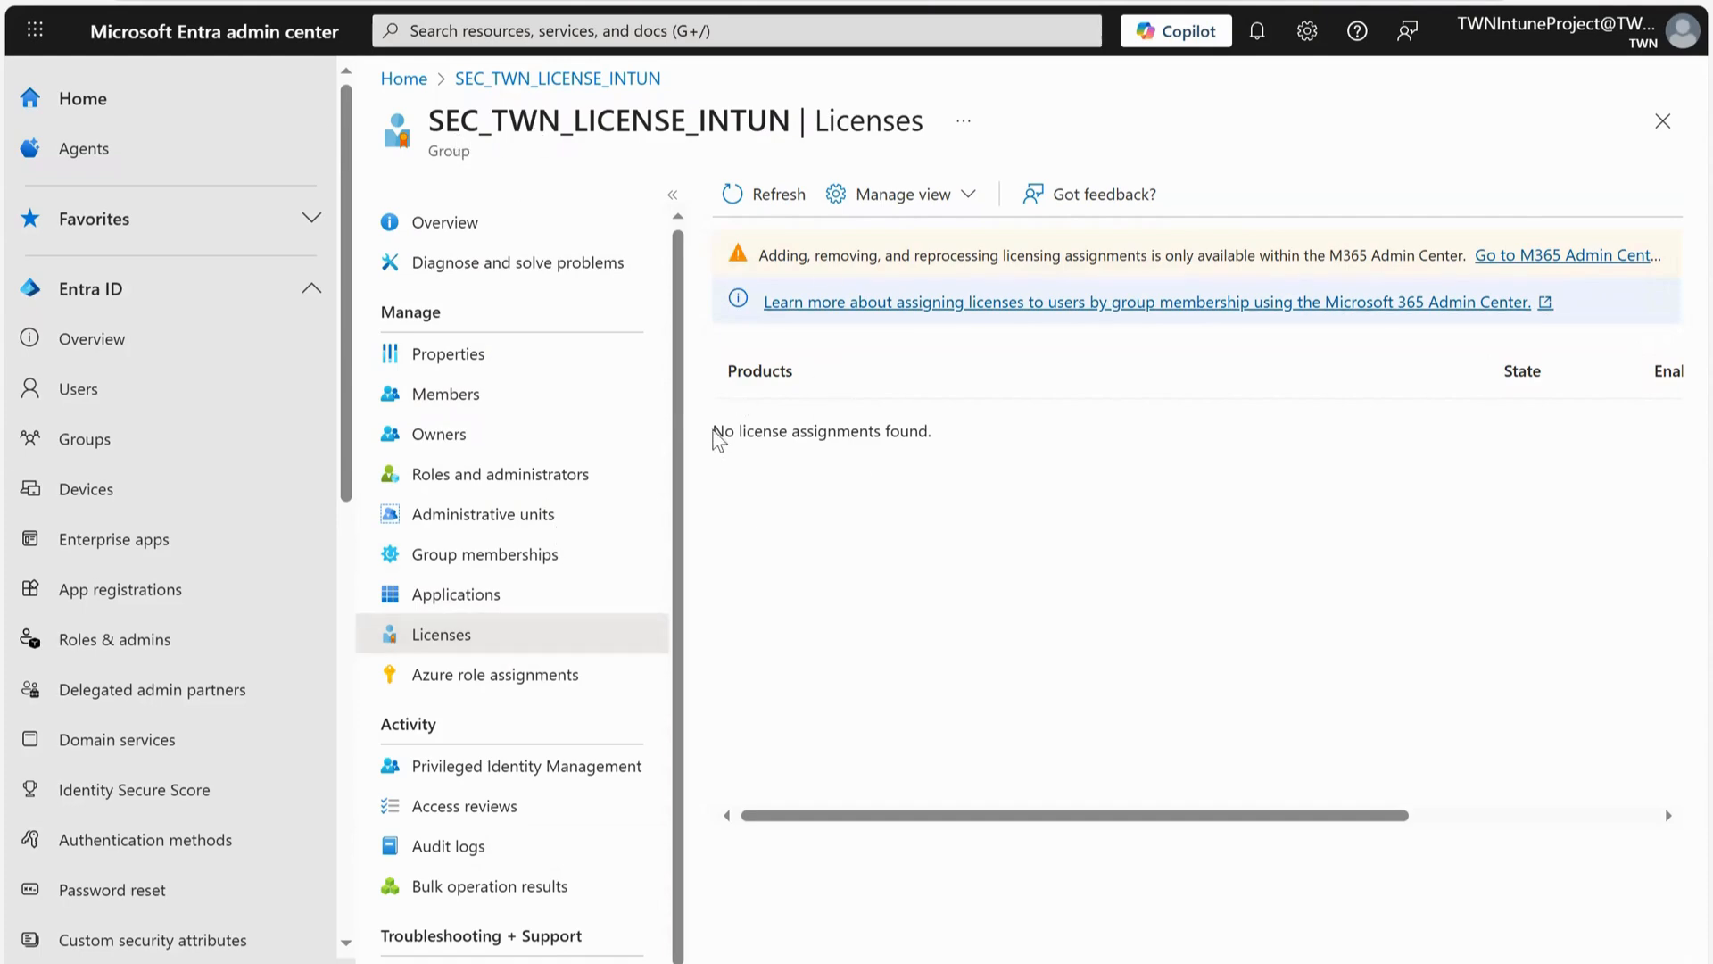
{"action": "left_click_drag", "start_coordinate": [714, 431], "coordinate": [939, 438]}
{"action": "left_click", "coordinate": [955, 575]}
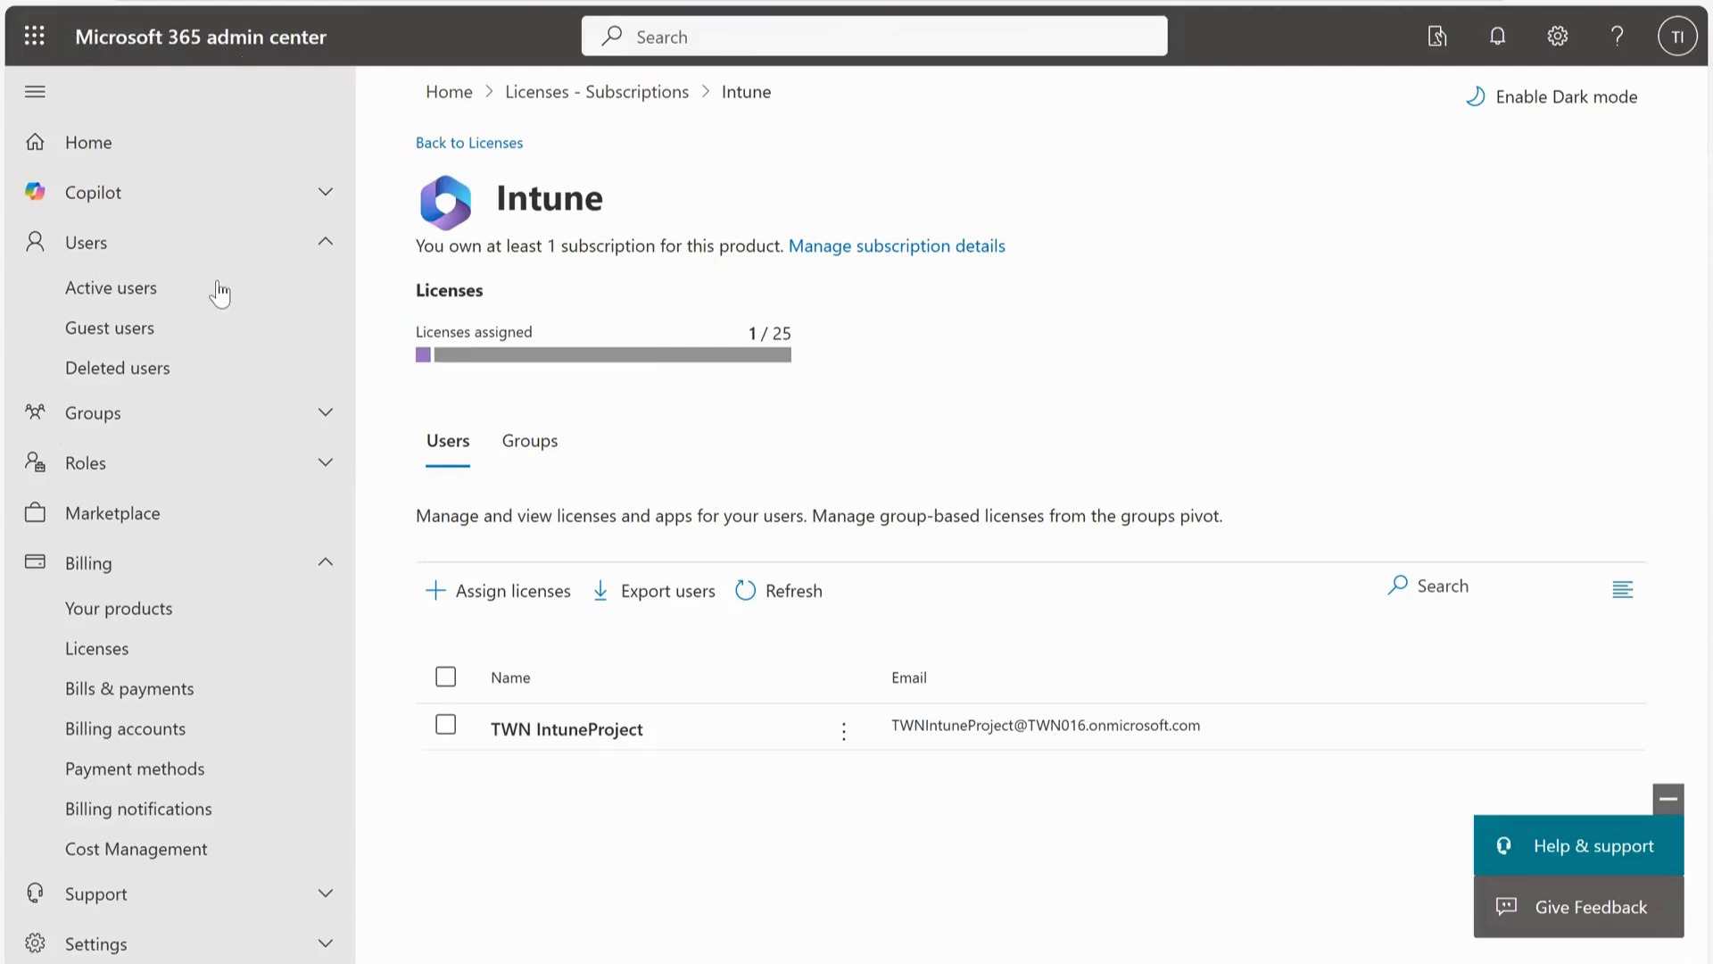
Switch to the Microsoft 365 admin center and open the group assignments of the Intune license.
{"action": "left_click", "coordinate": [122, 648]}
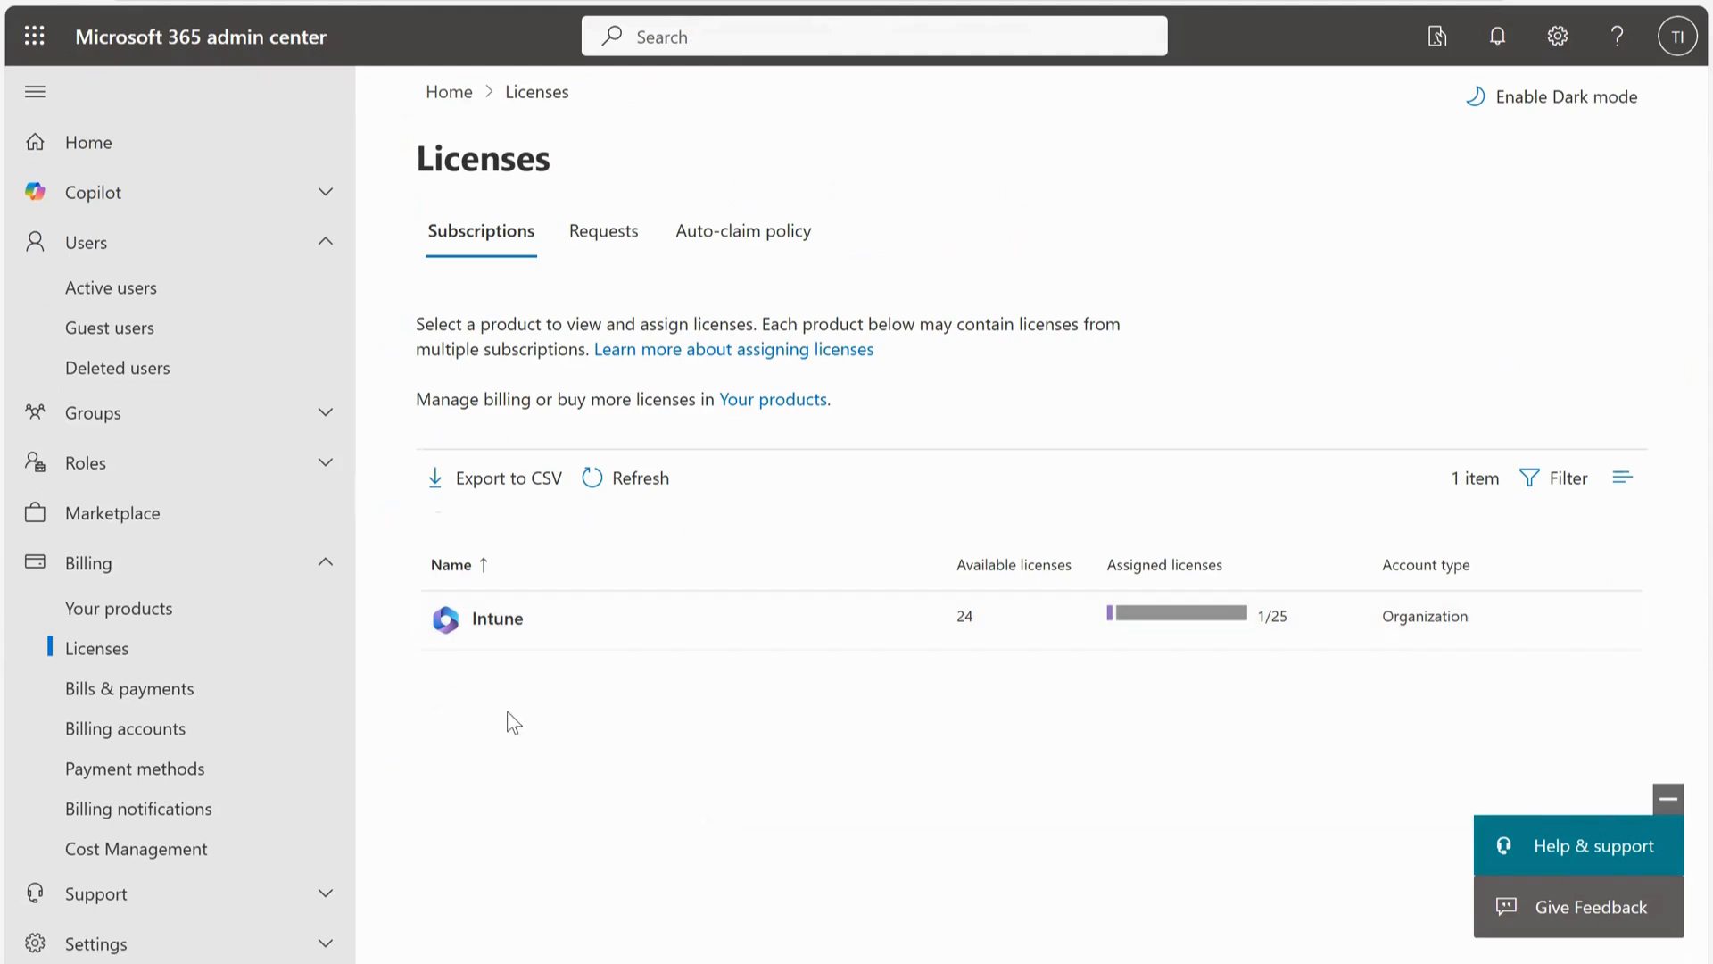
{"action": "left_click", "coordinate": [501, 634]}
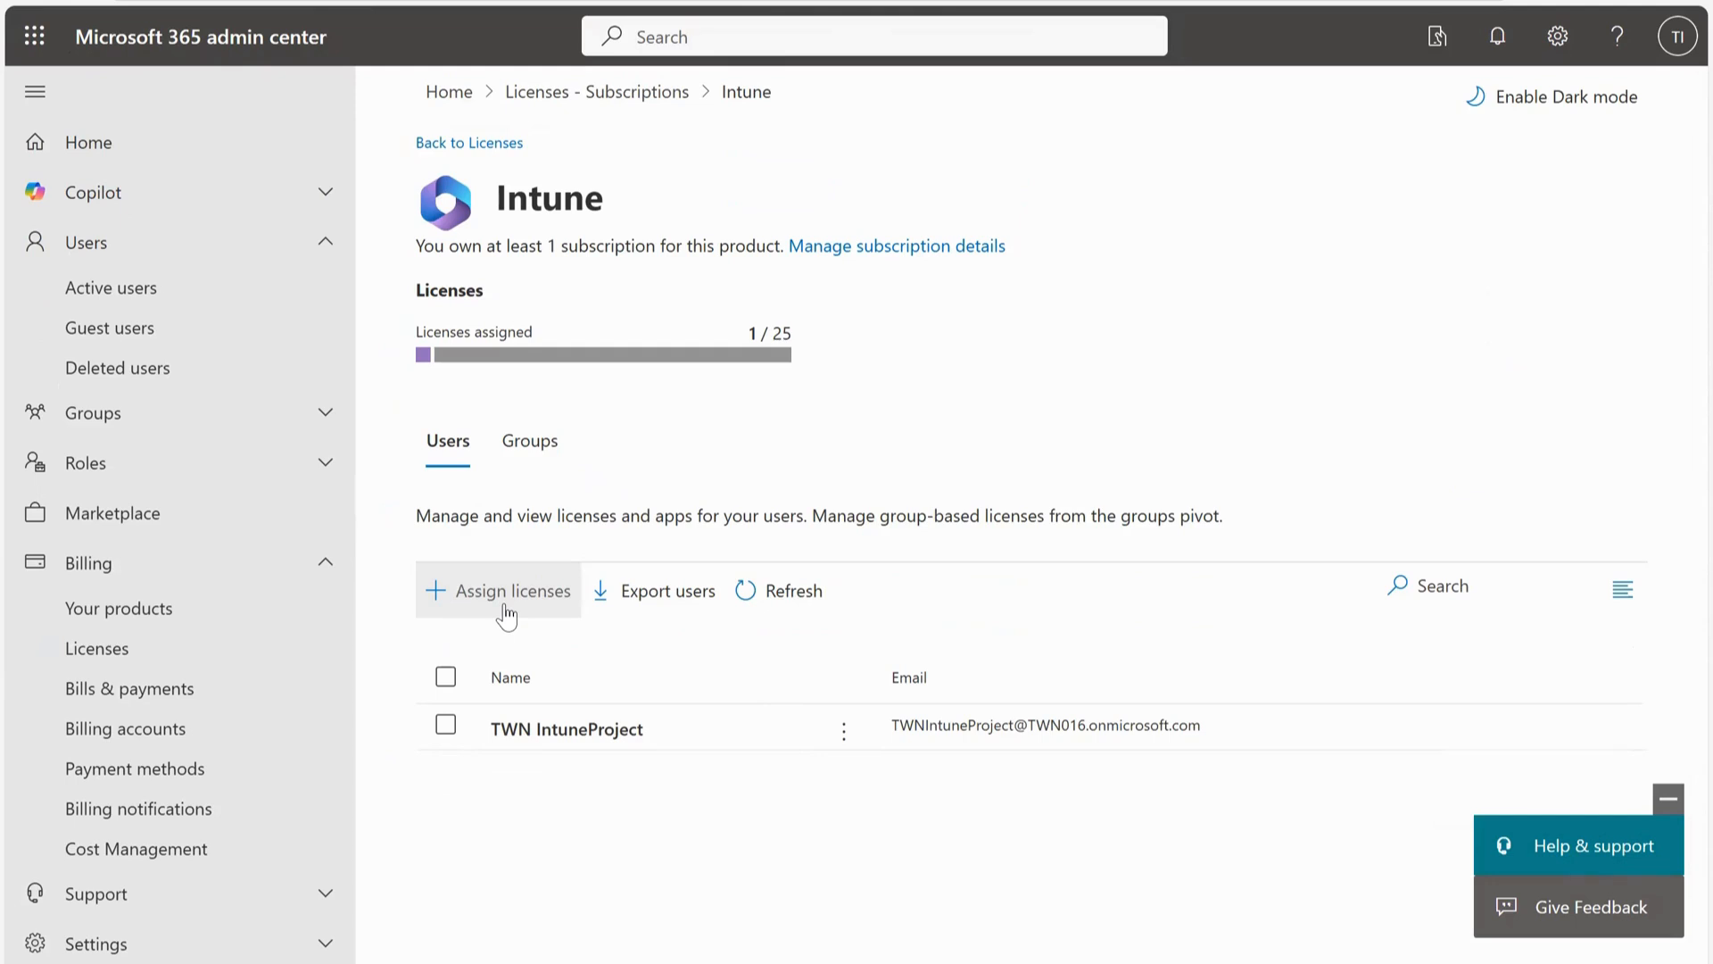
{"action": "left_click", "coordinate": [541, 453]}
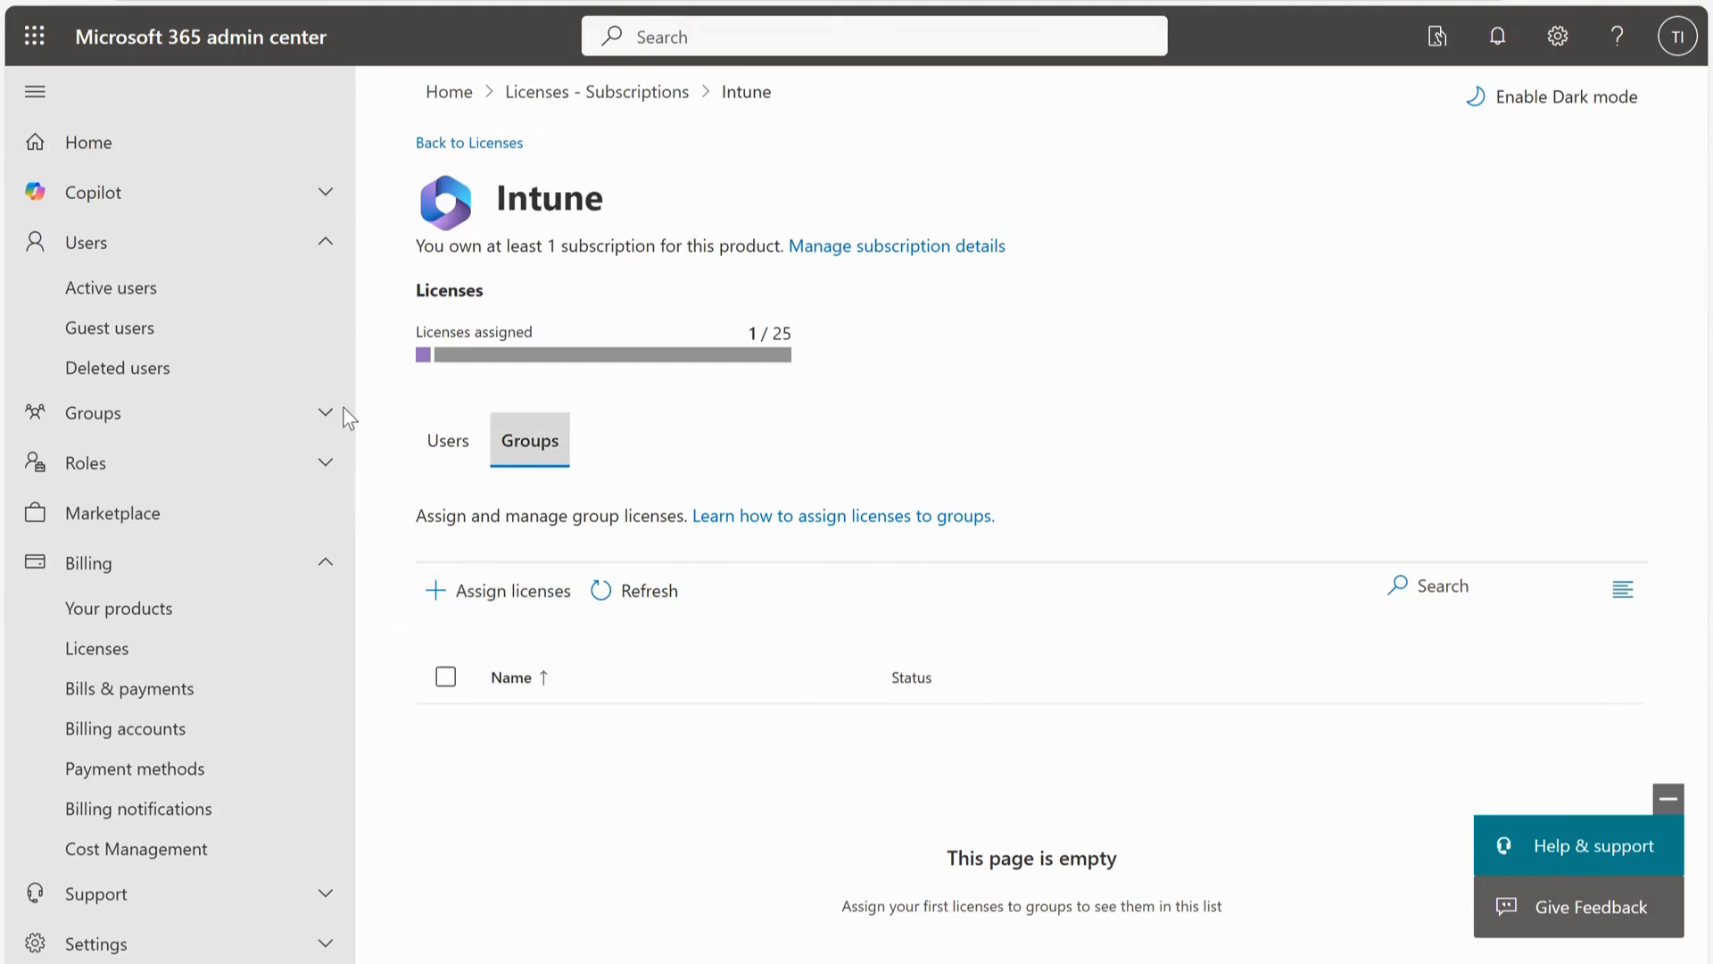
Assign Intune licenses to the SEC_TWN_LICENSE_INTUN group.
{"action": "left_click", "coordinate": [538, 591]}
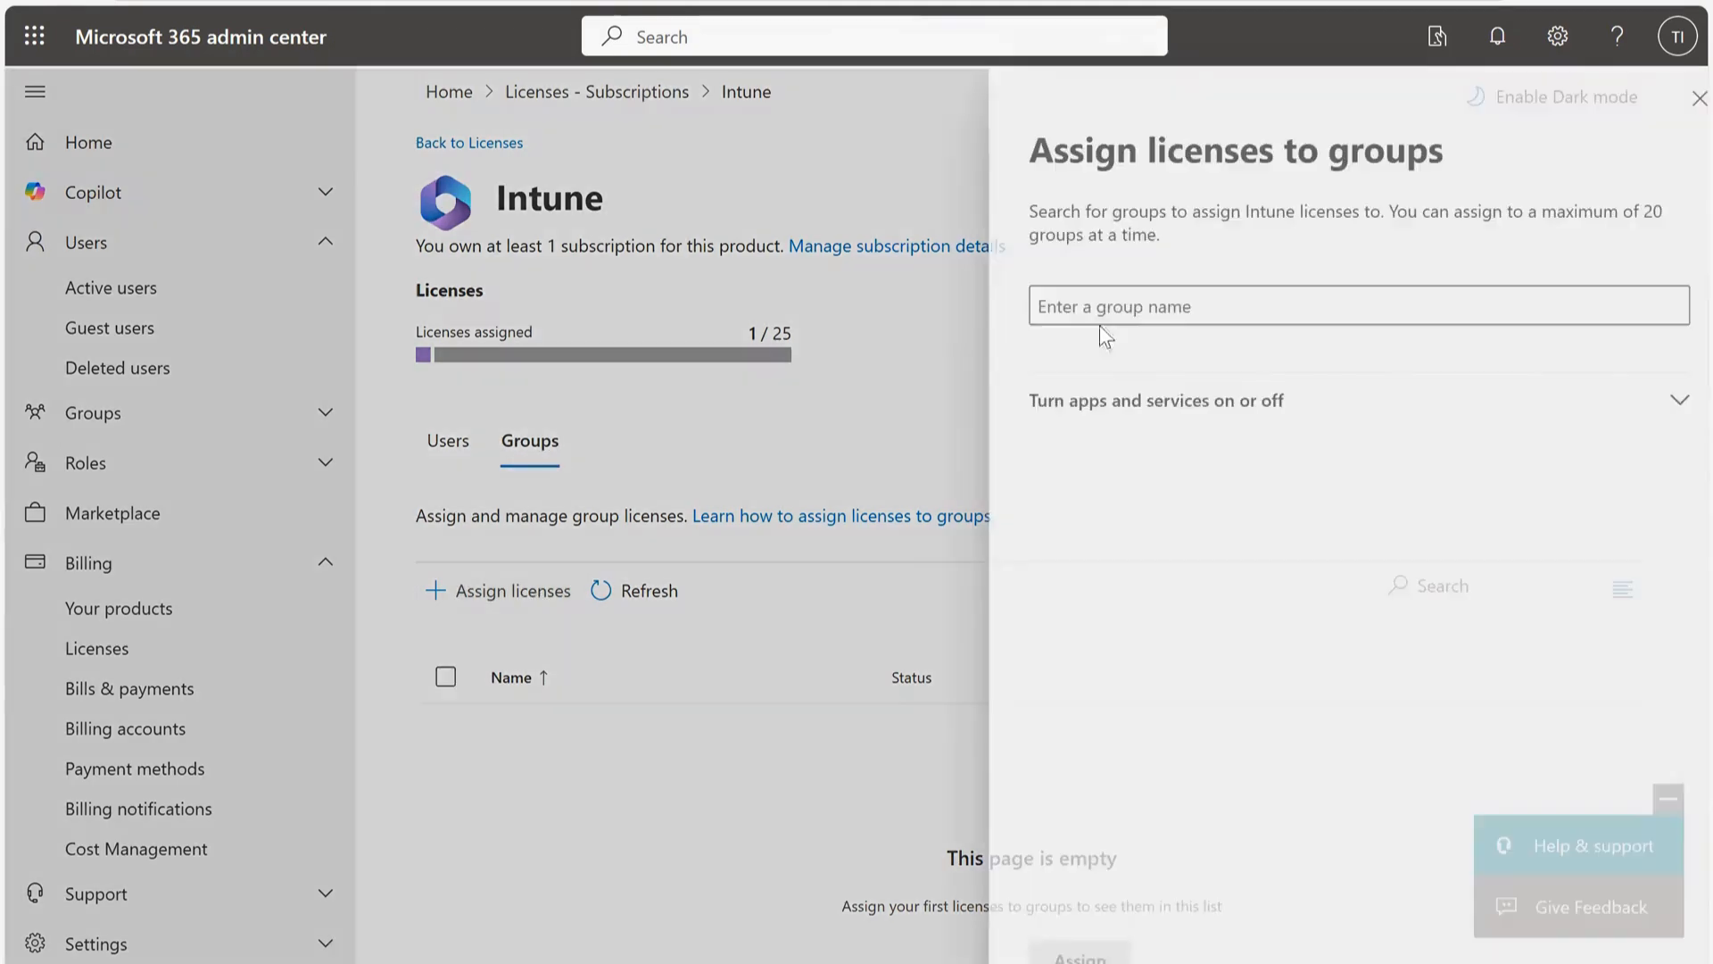
{"action": "left_click", "coordinate": [1109, 312]}
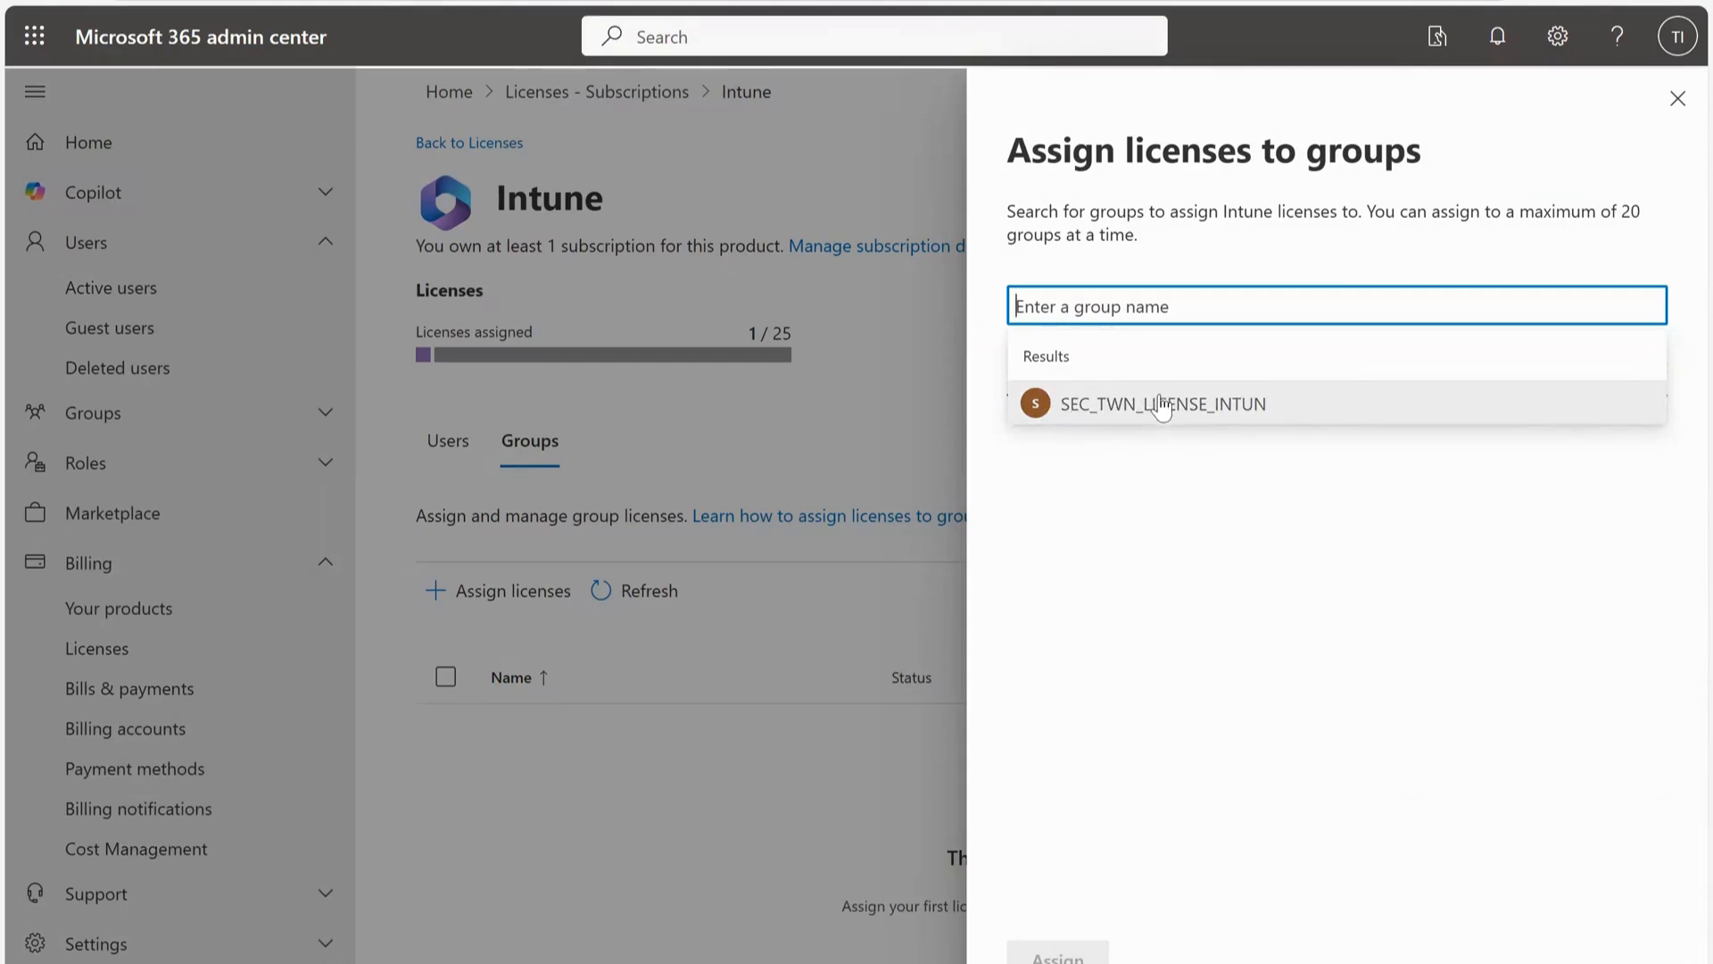
{"action": "left_click", "coordinate": [1163, 409]}
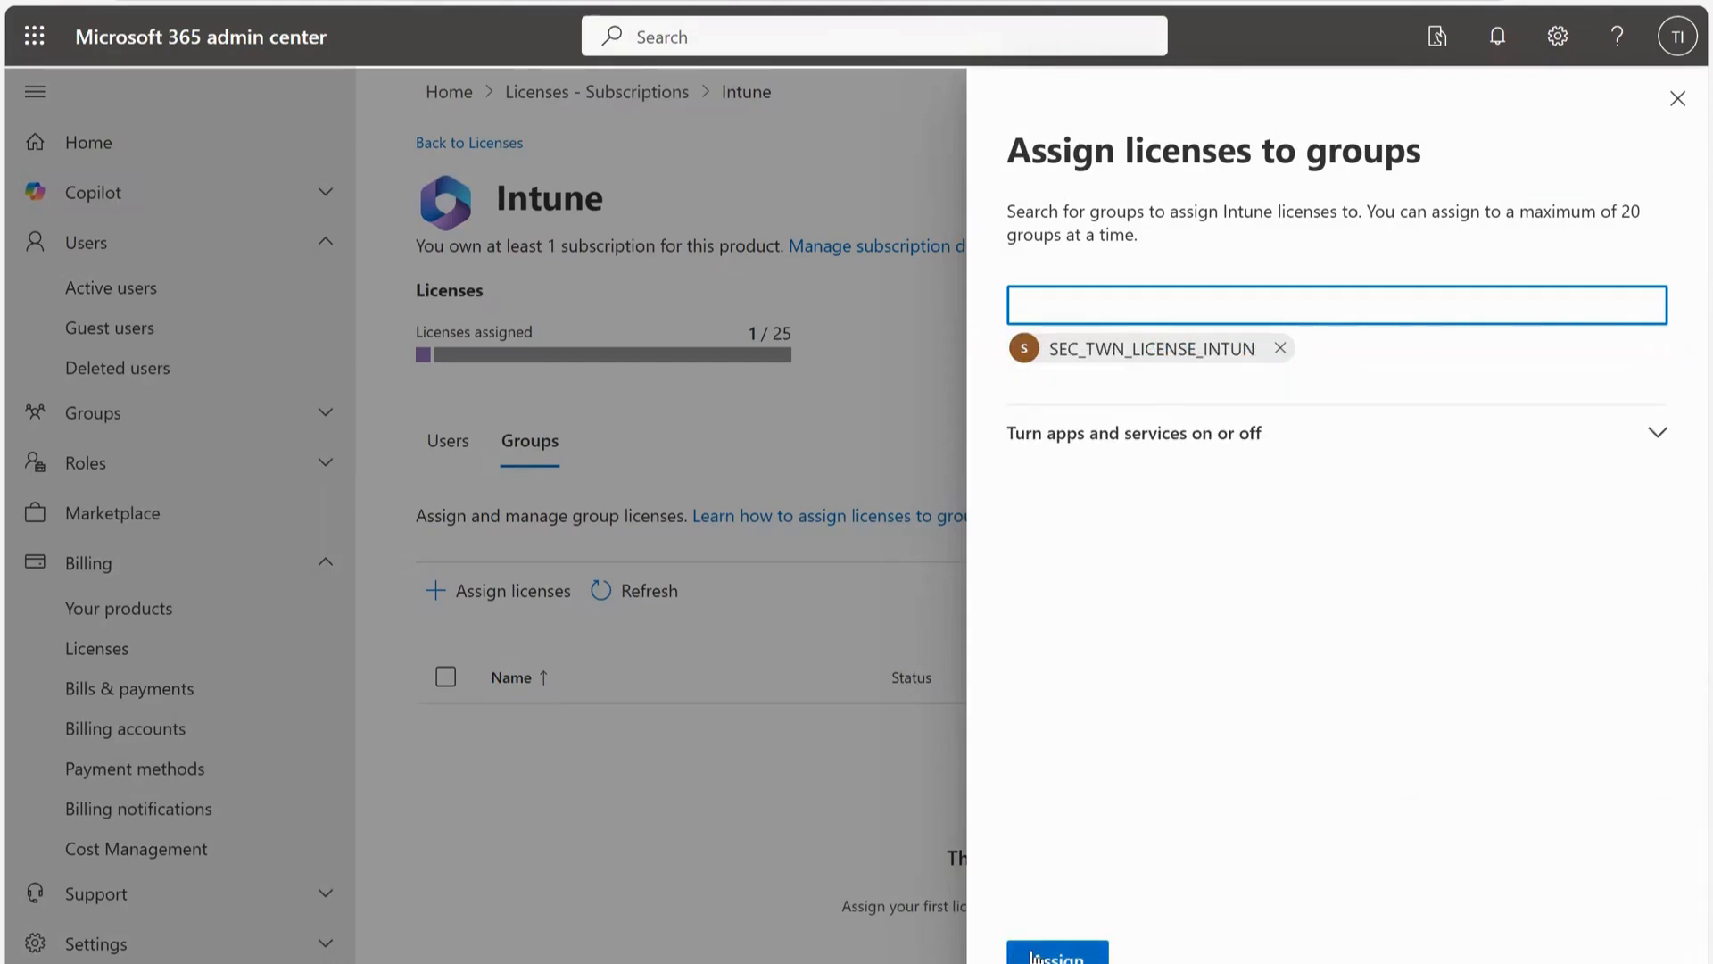
{"action": "left_click", "coordinate": [1038, 955]}
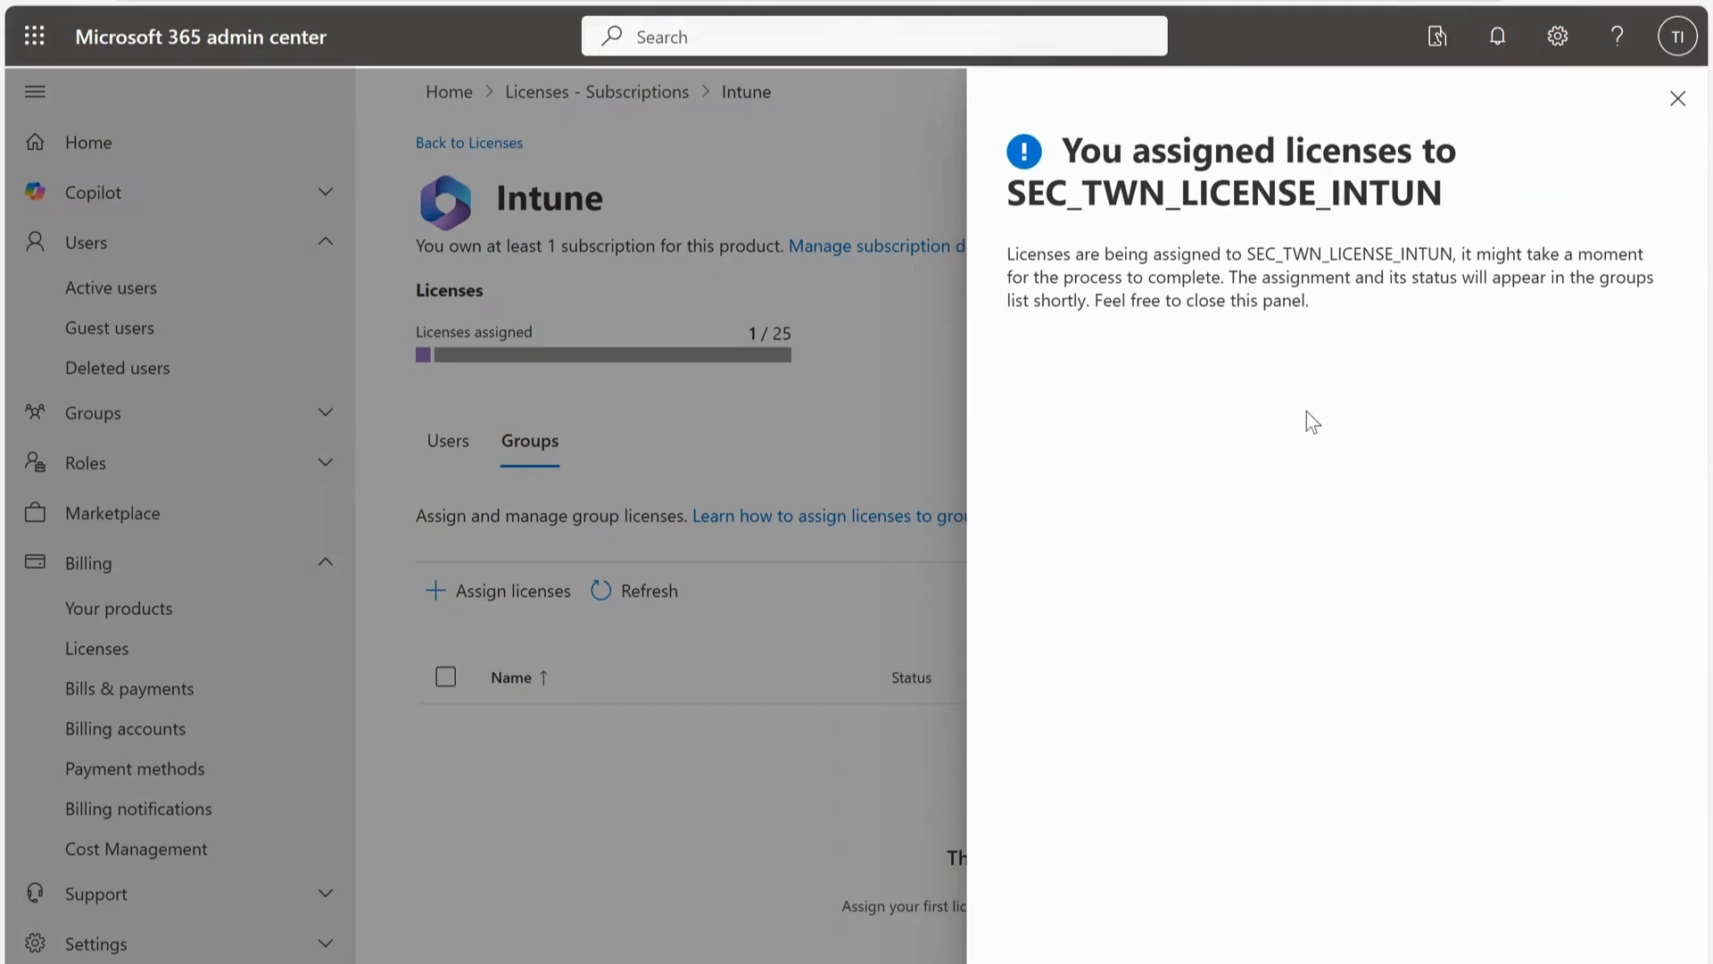
Dismiss the assignment confirmation, then check the group and user assignments of the Intune license.
{"action": "left_click", "coordinate": [1677, 99]}
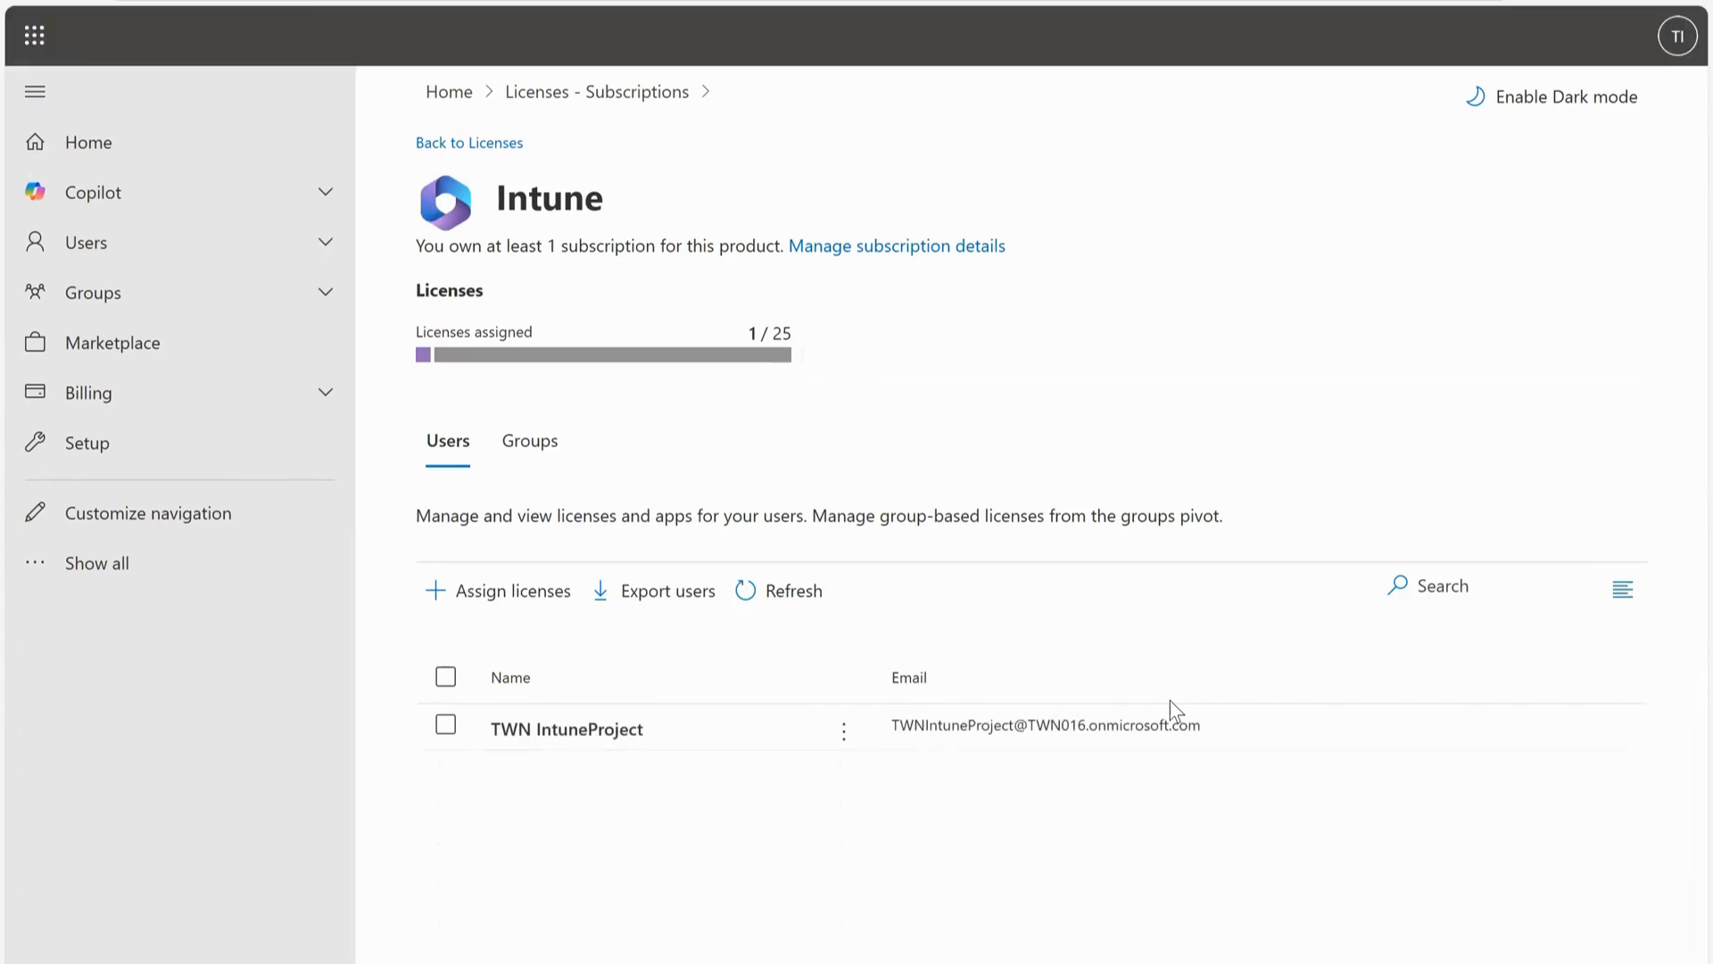
{"action": "left_click", "coordinate": [497, 450]}
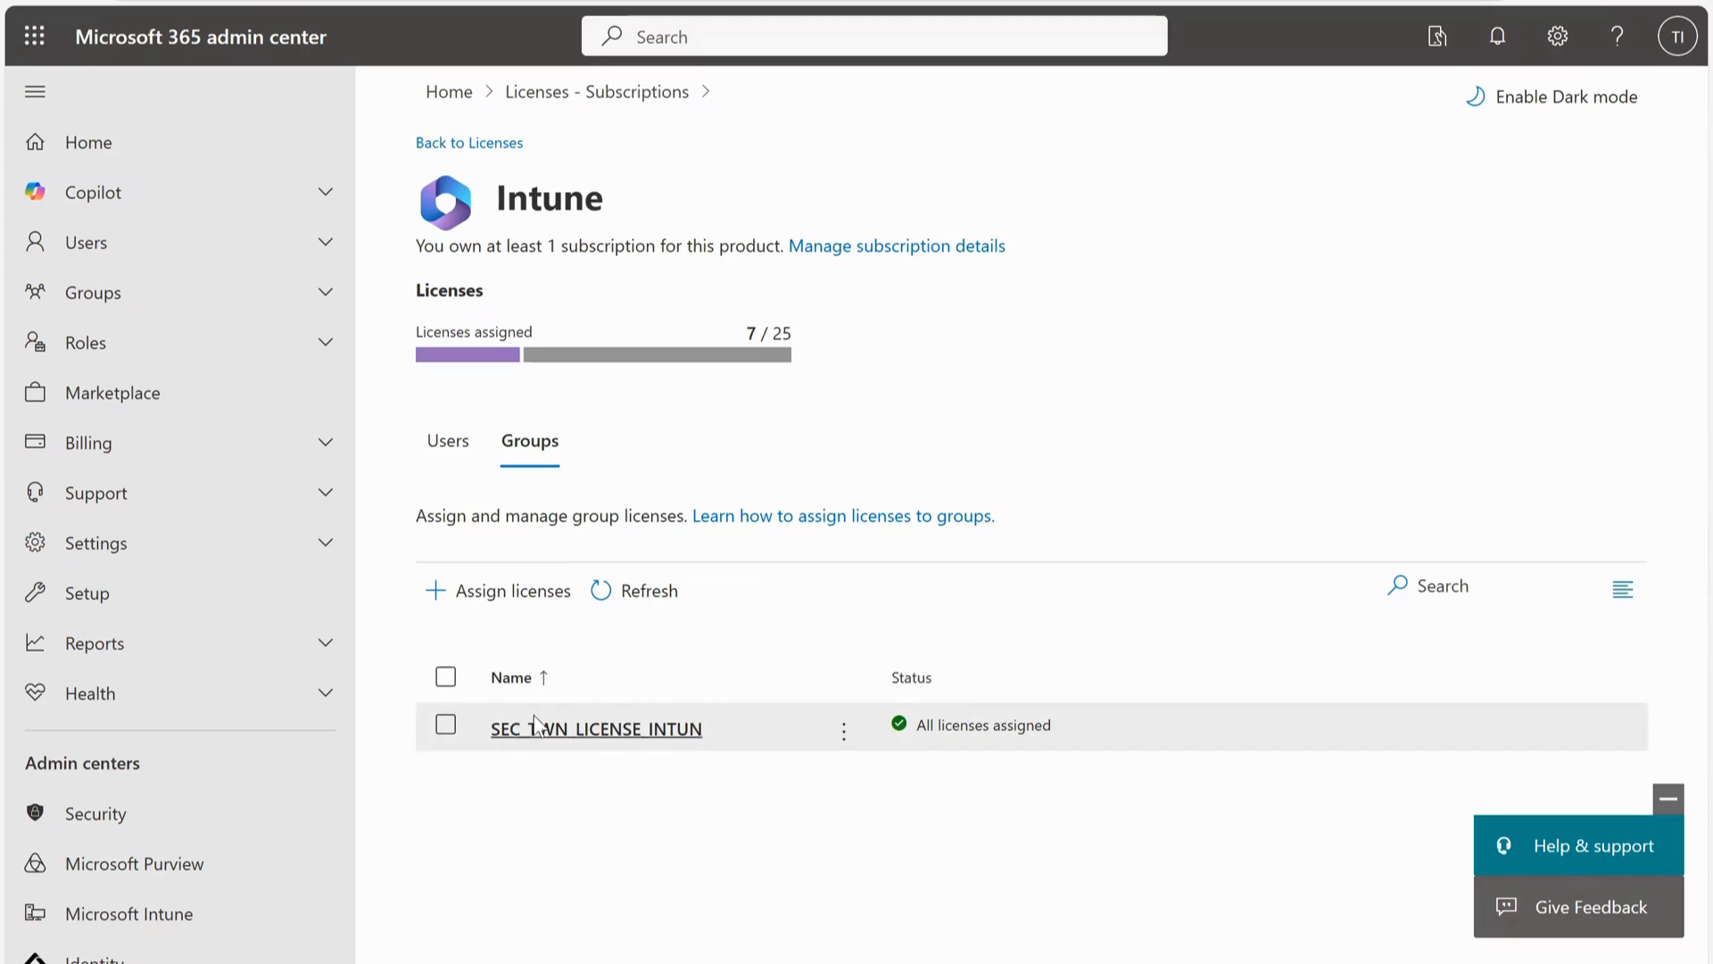
{"action": "left_click", "coordinate": [453, 460]}
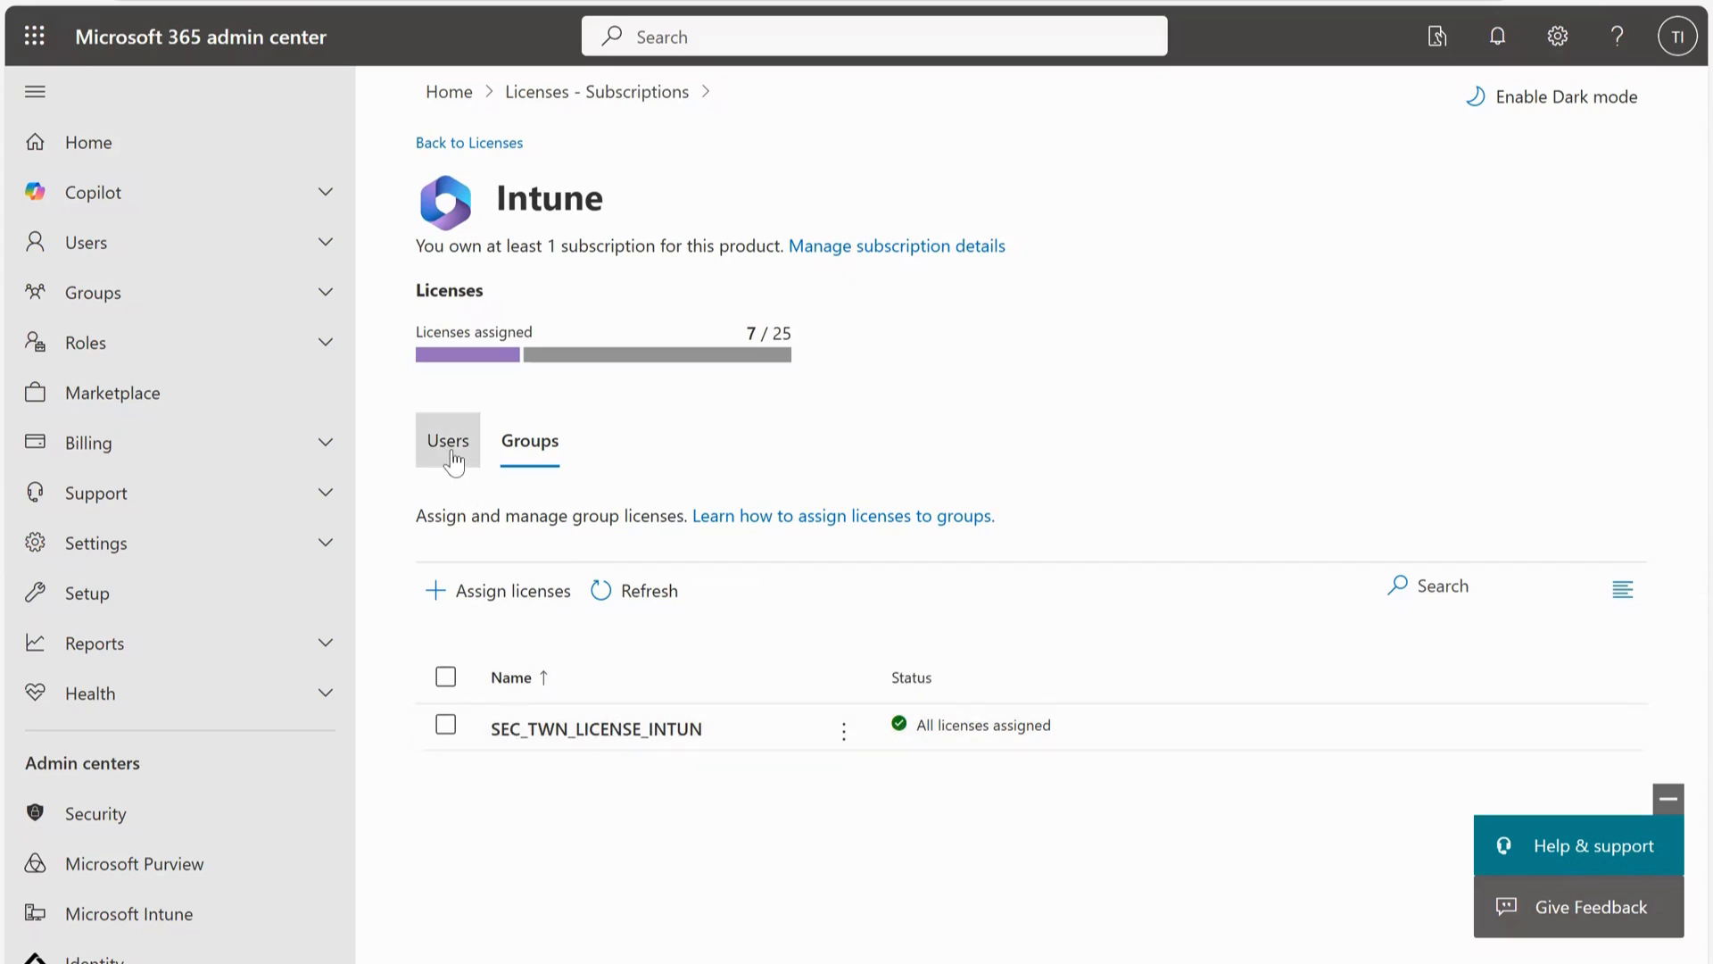
{"action": "scroll", "coordinate": [701, 781], "scroll_direction": "down", "scroll_amount": 1}
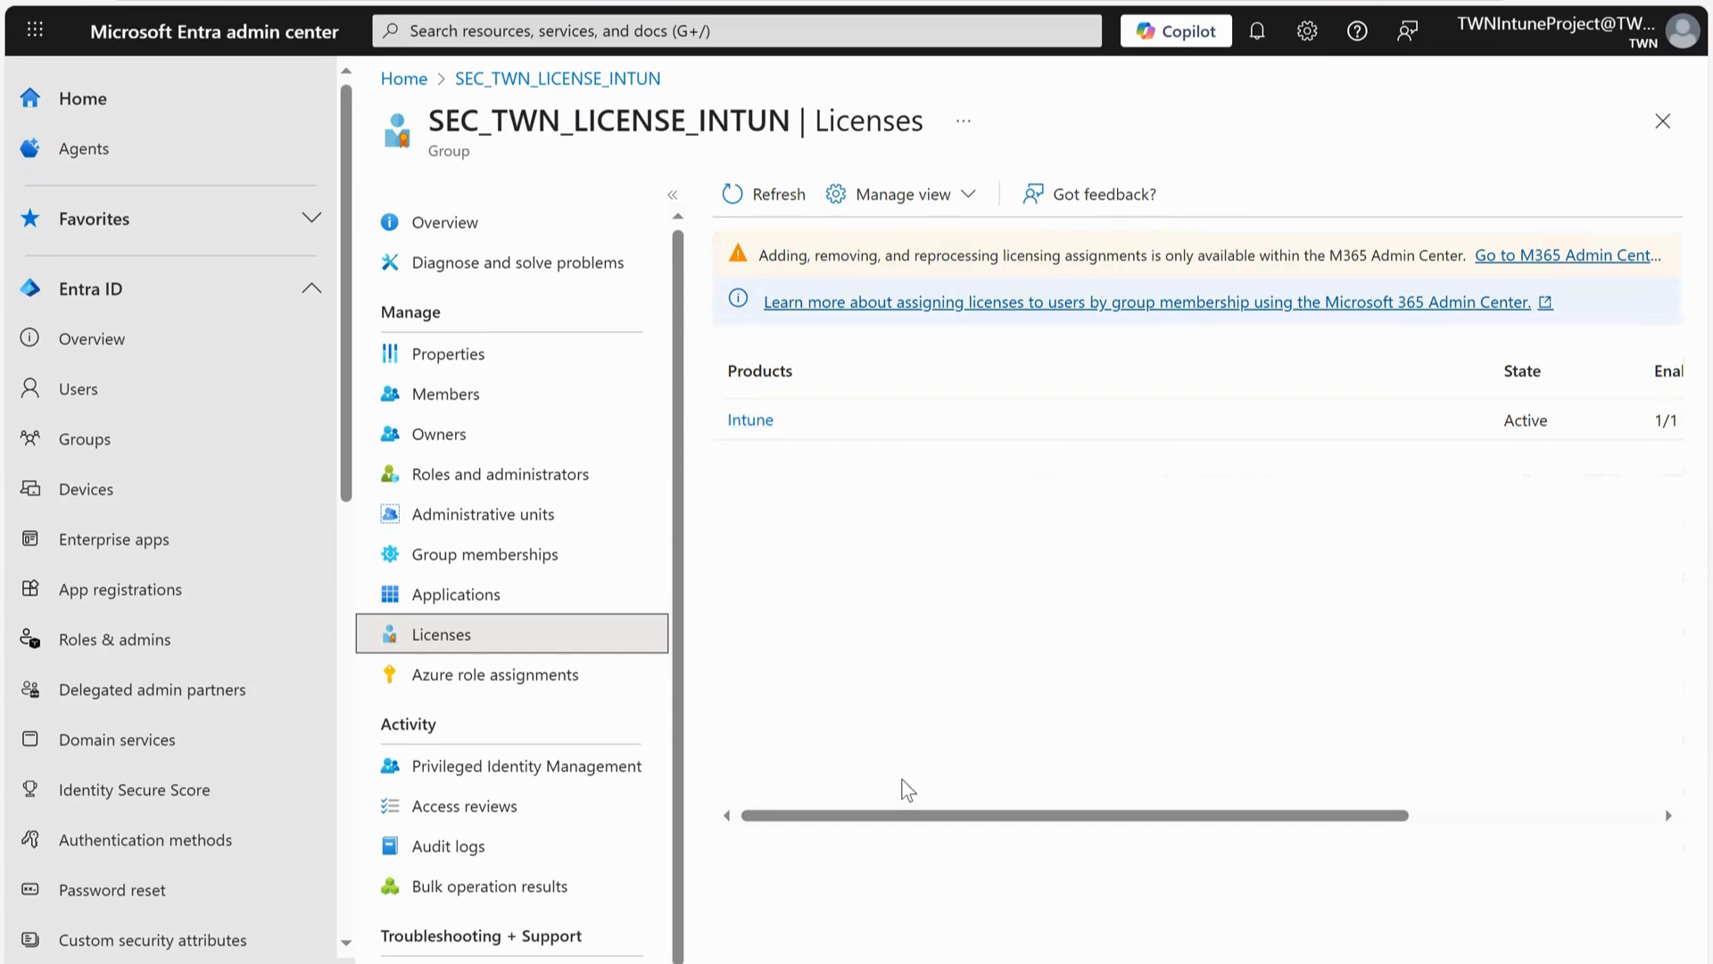
Switch to the Microsoft Entra admin center, examine the state and enabled services of SEC_TWN_LICENSE_INTUN's licenses, then close the group.
{"action": "left_click_drag", "start_coordinate": [910, 816], "coordinate": [1136, 857]}
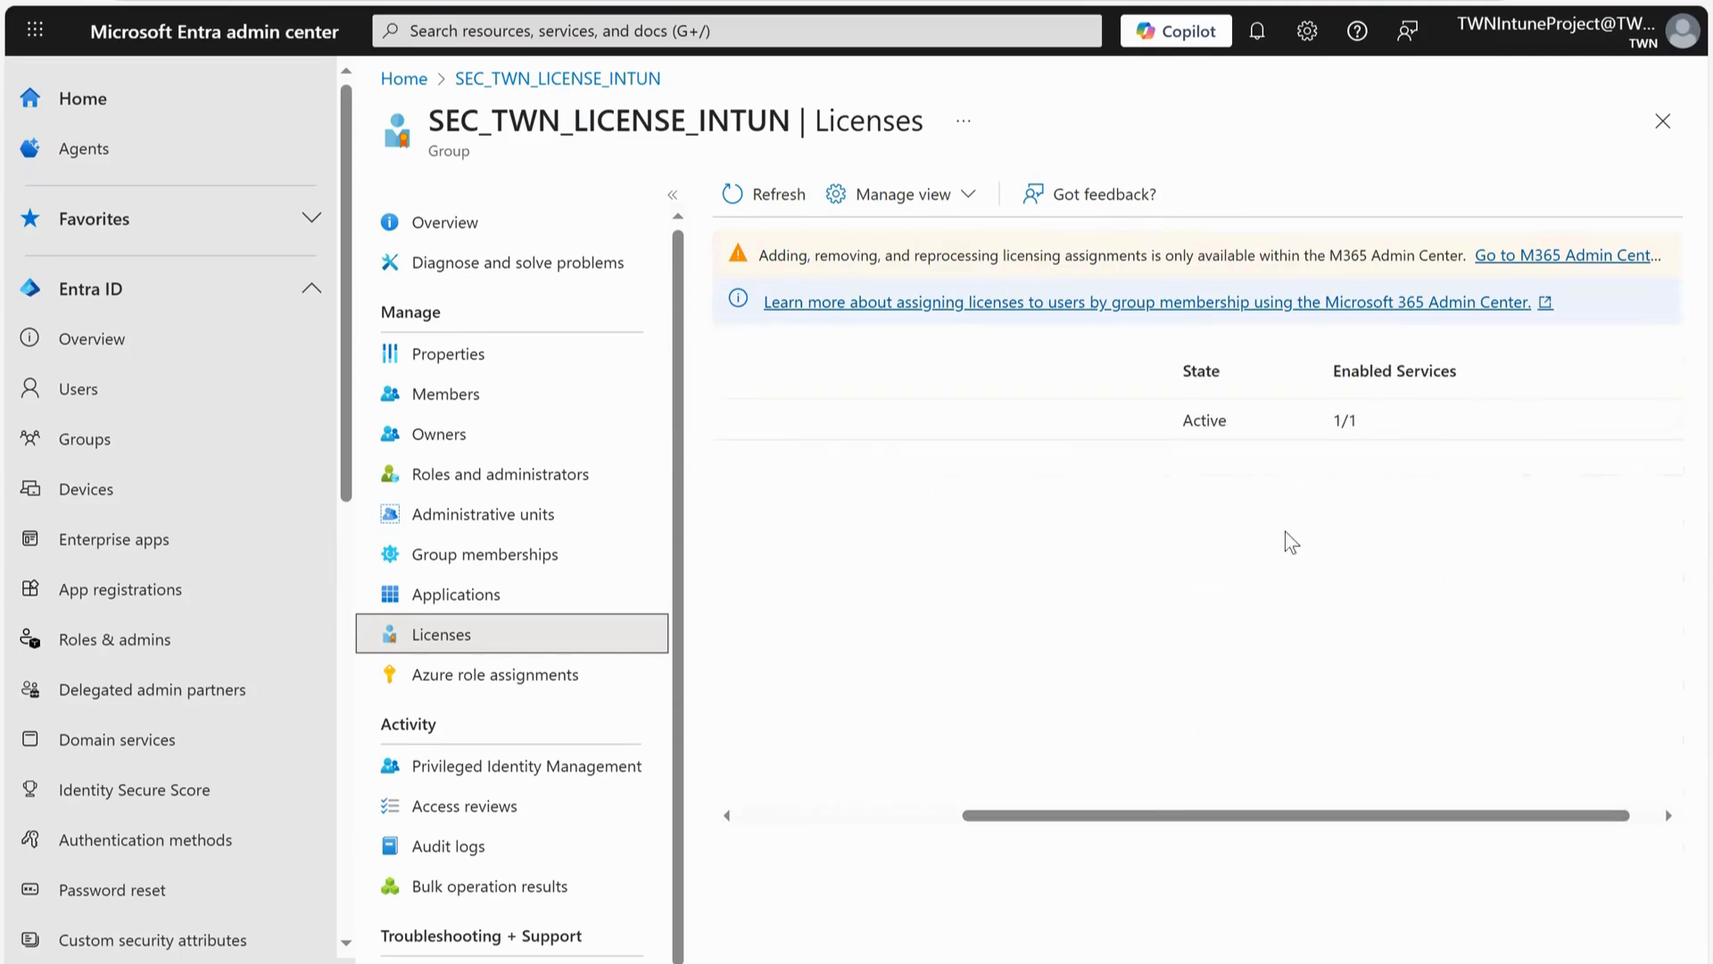
{"action": "scroll", "coordinate": [1122, 839], "scroll_direction": "left", "scroll_amount": 3}
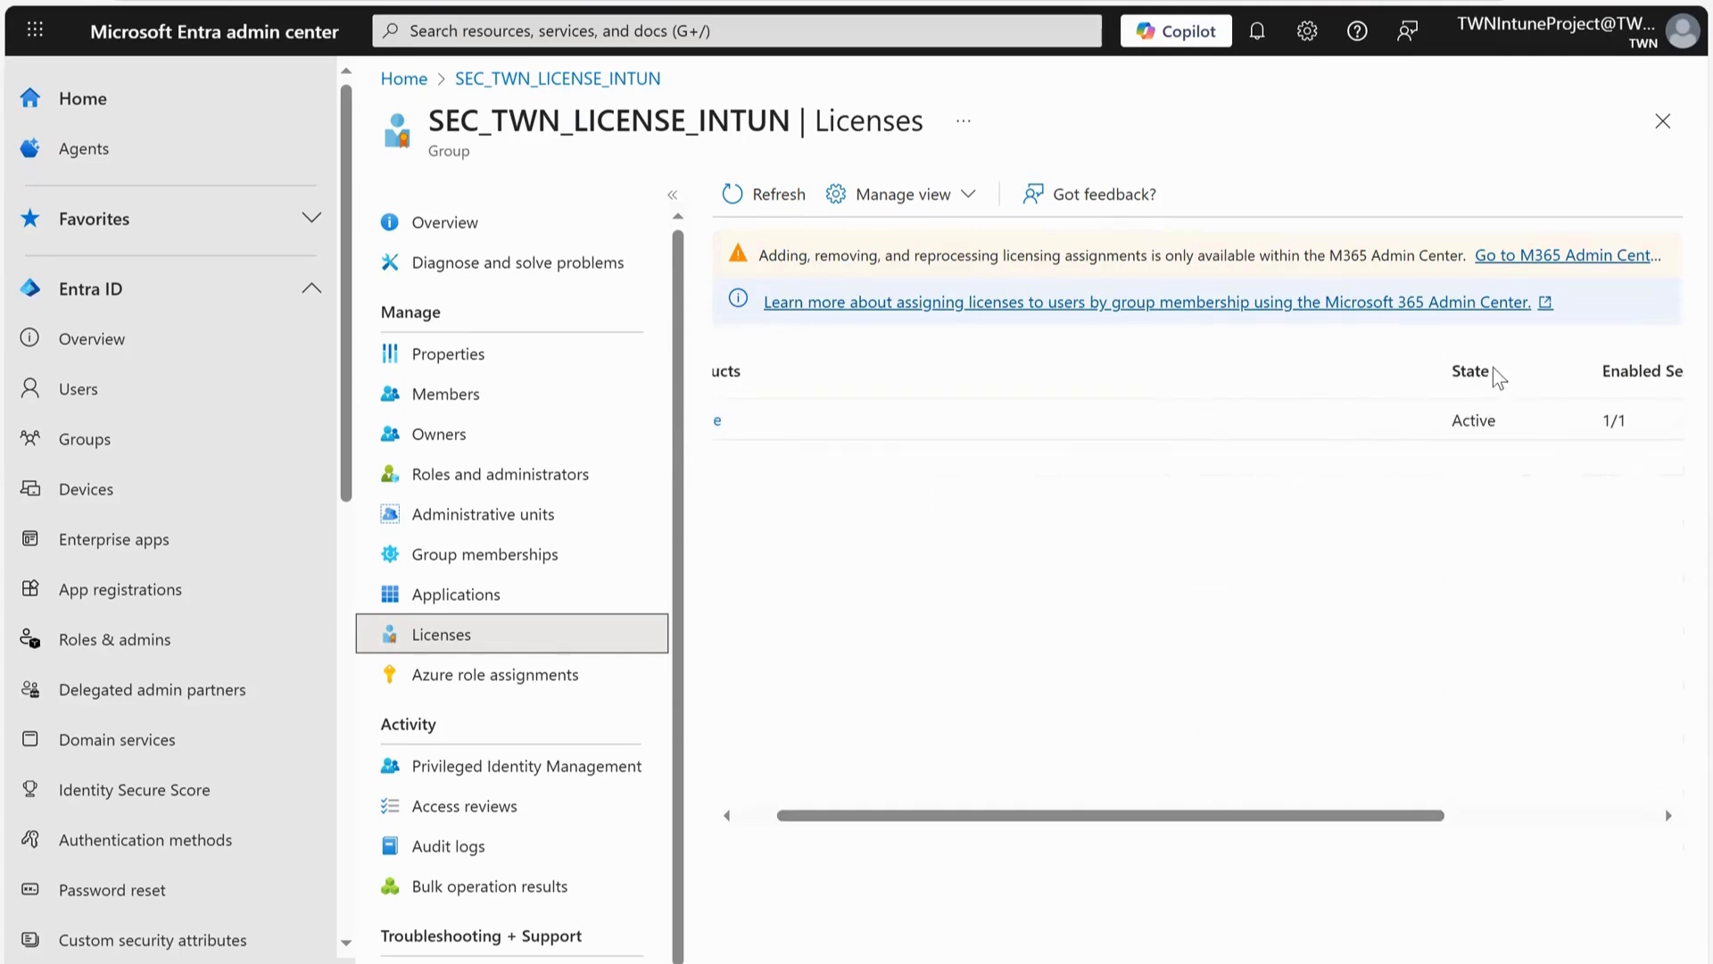
{"action": "left_click", "coordinate": [1661, 122]}
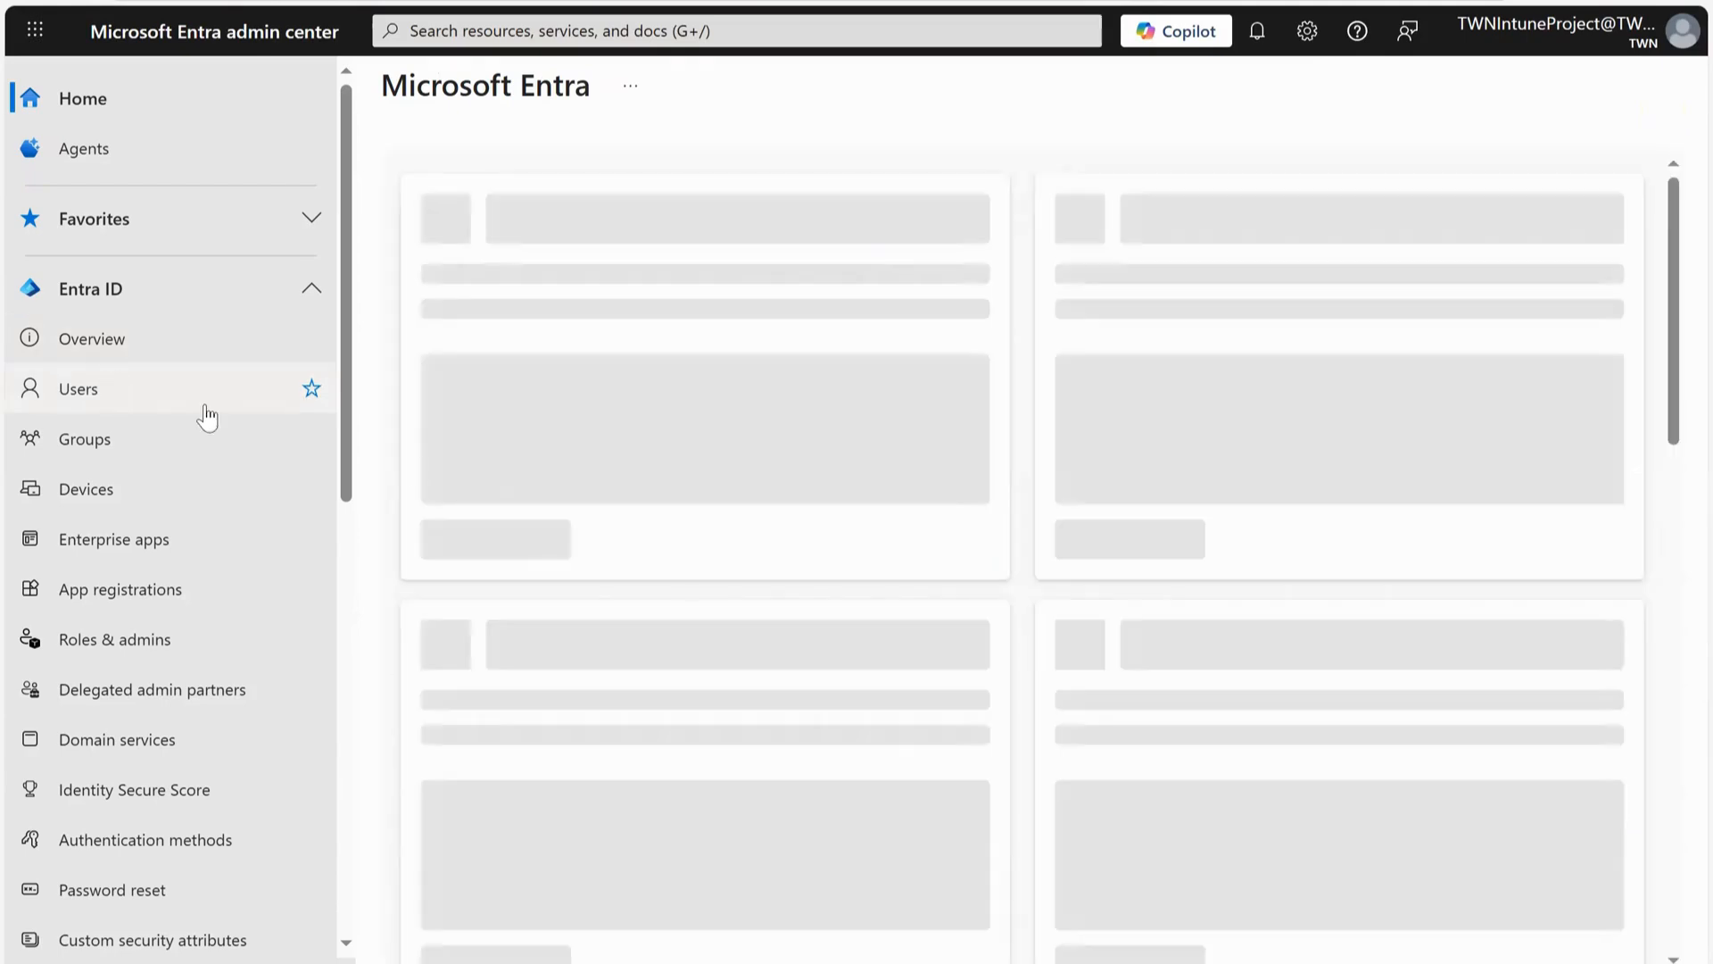
Open the first listed user's licenses from all users and examine the product's state, enabled services and assignment paths.
{"action": "left_click", "coordinate": [198, 402]}
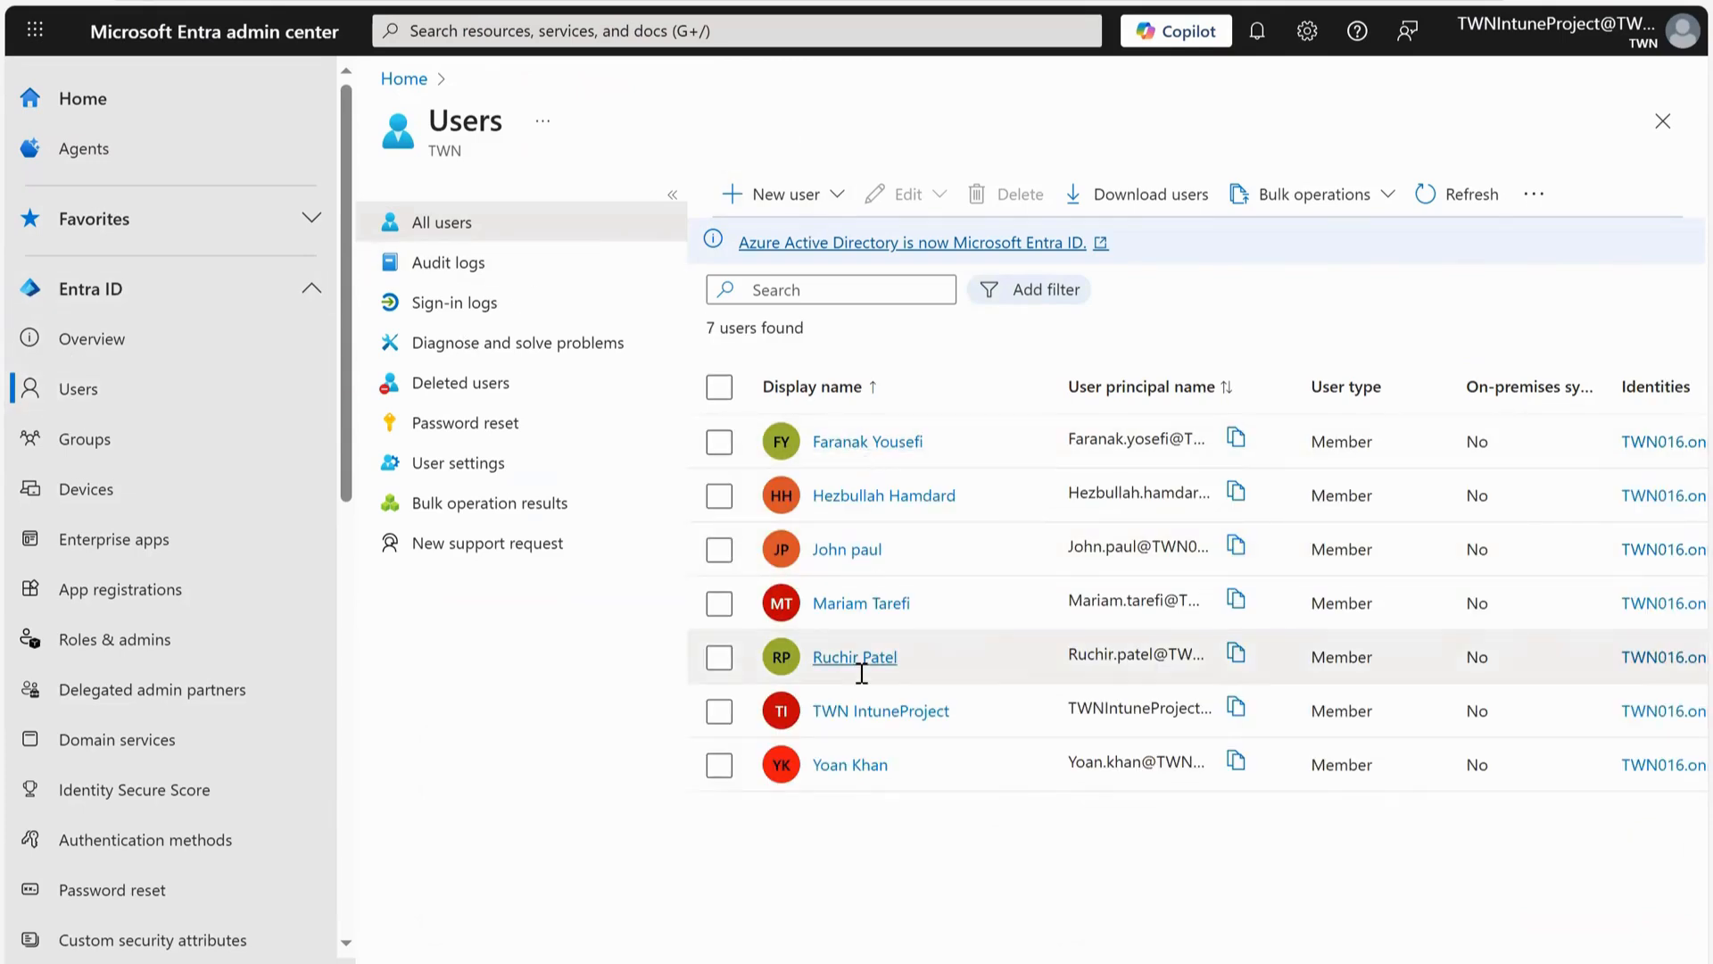
{"action": "left_click", "coordinate": [866, 442]}
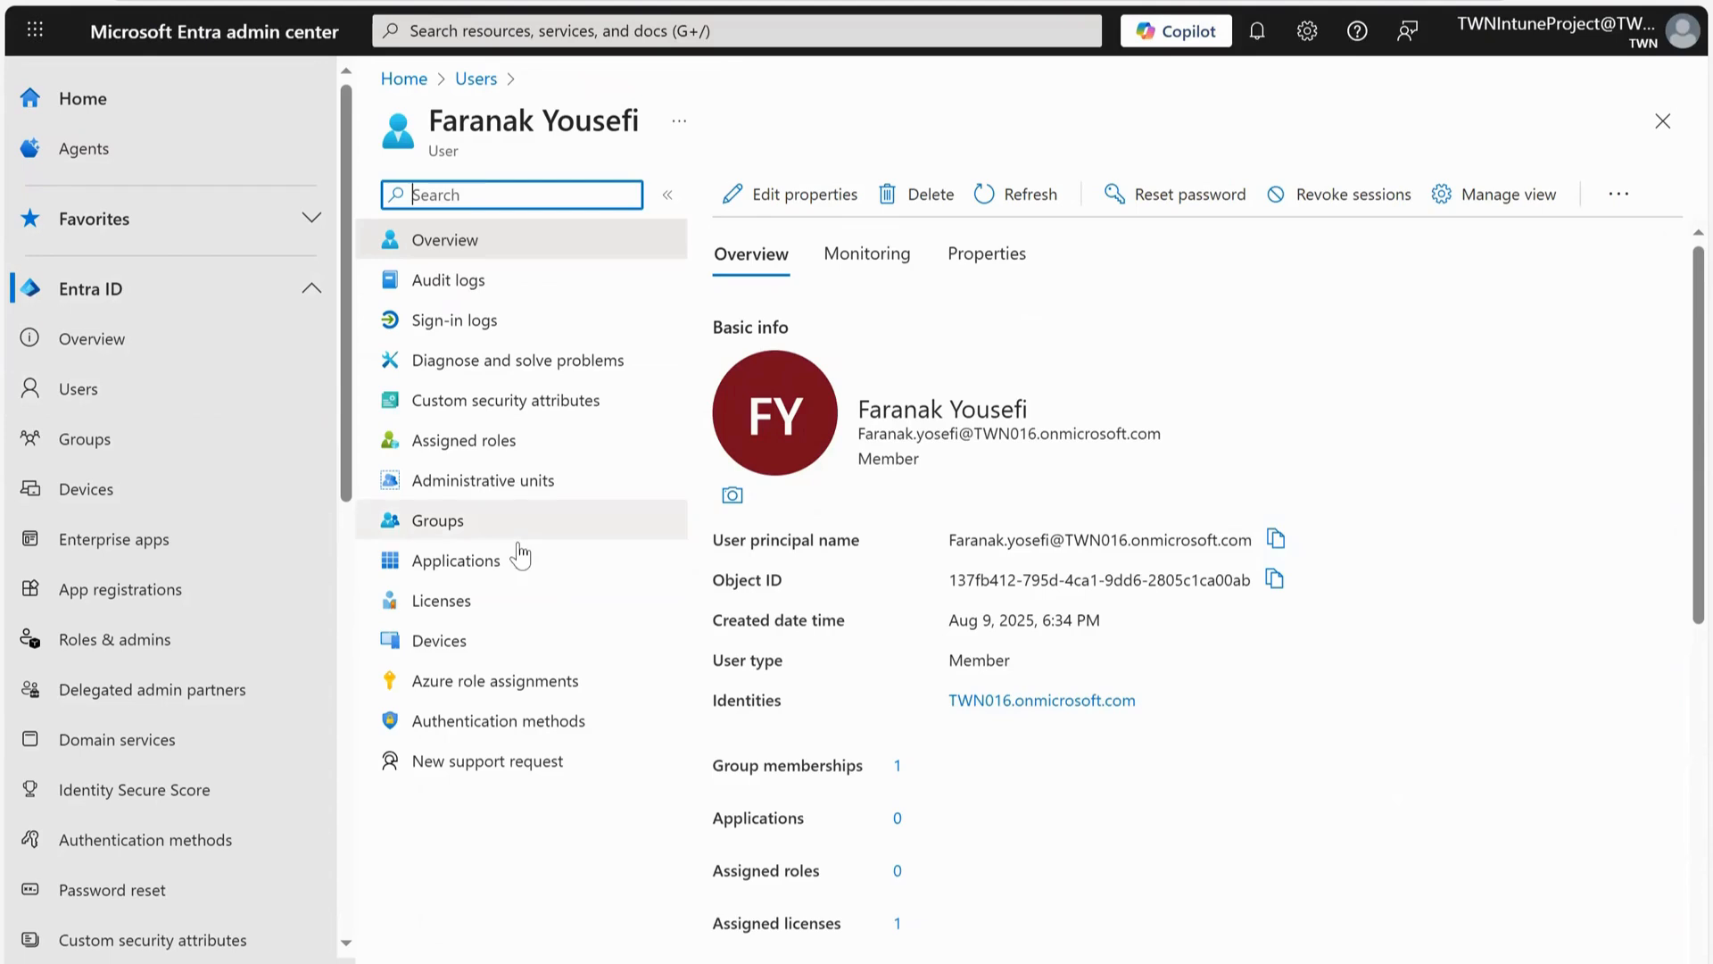
{"action": "left_click", "coordinate": [460, 596]}
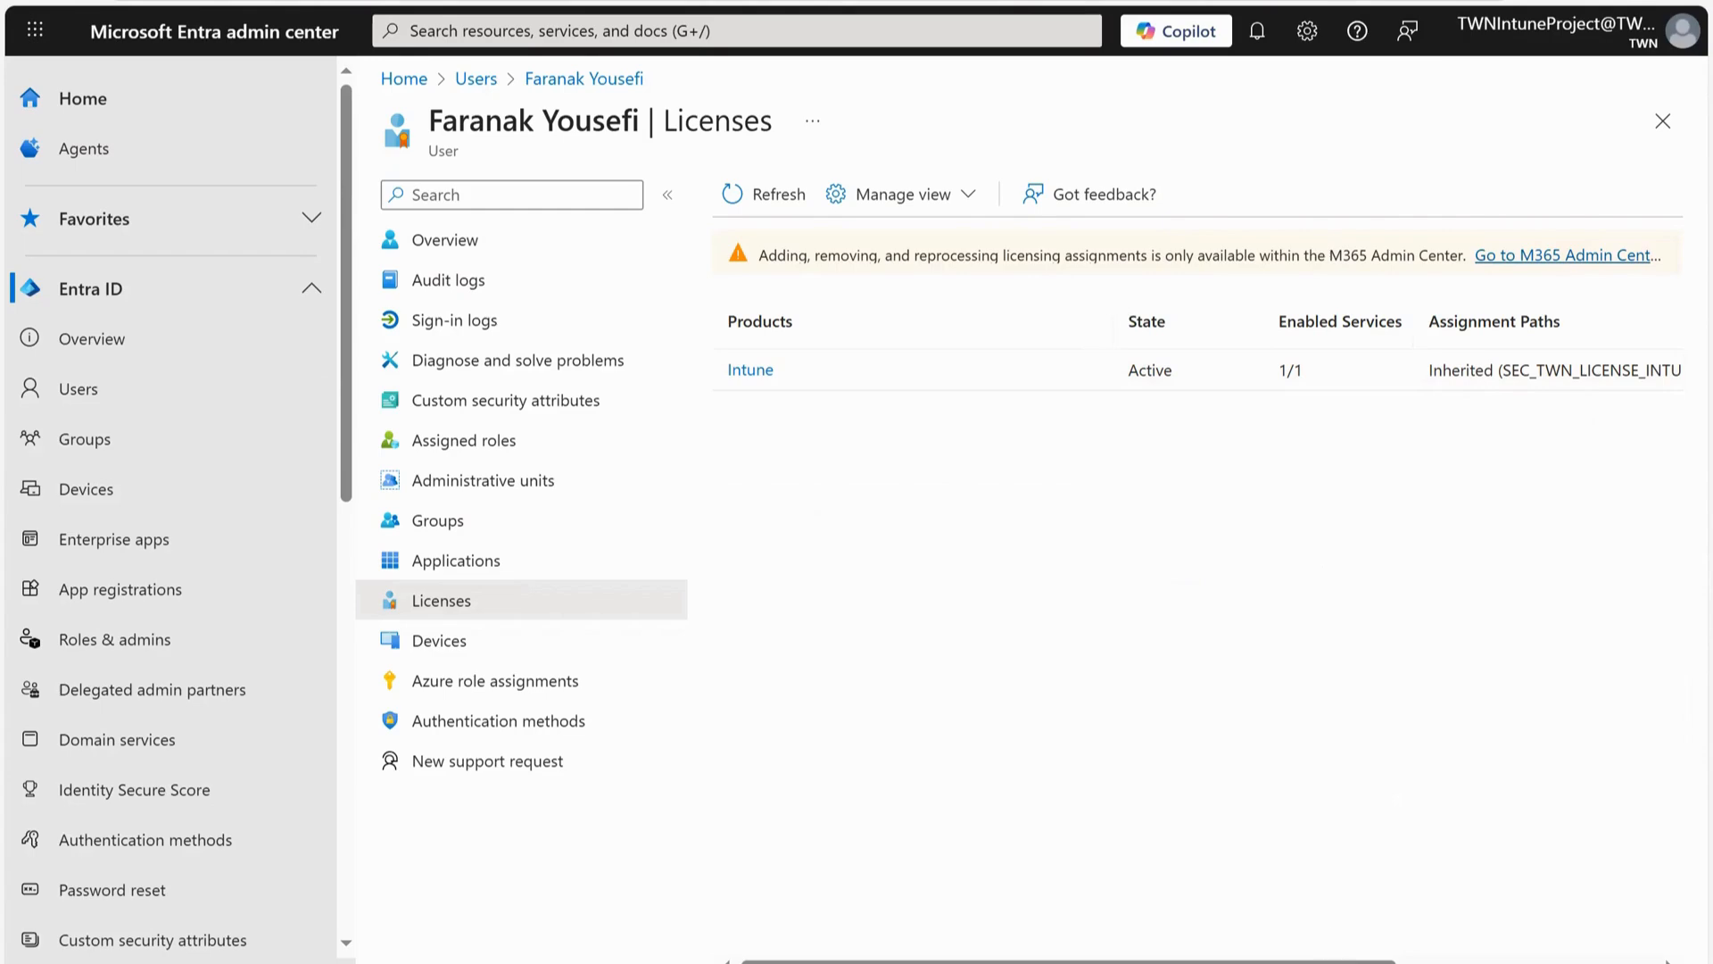
{"action": "scroll", "coordinate": [1196, 357], "scroll_direction": "right", "scroll_amount": 5}
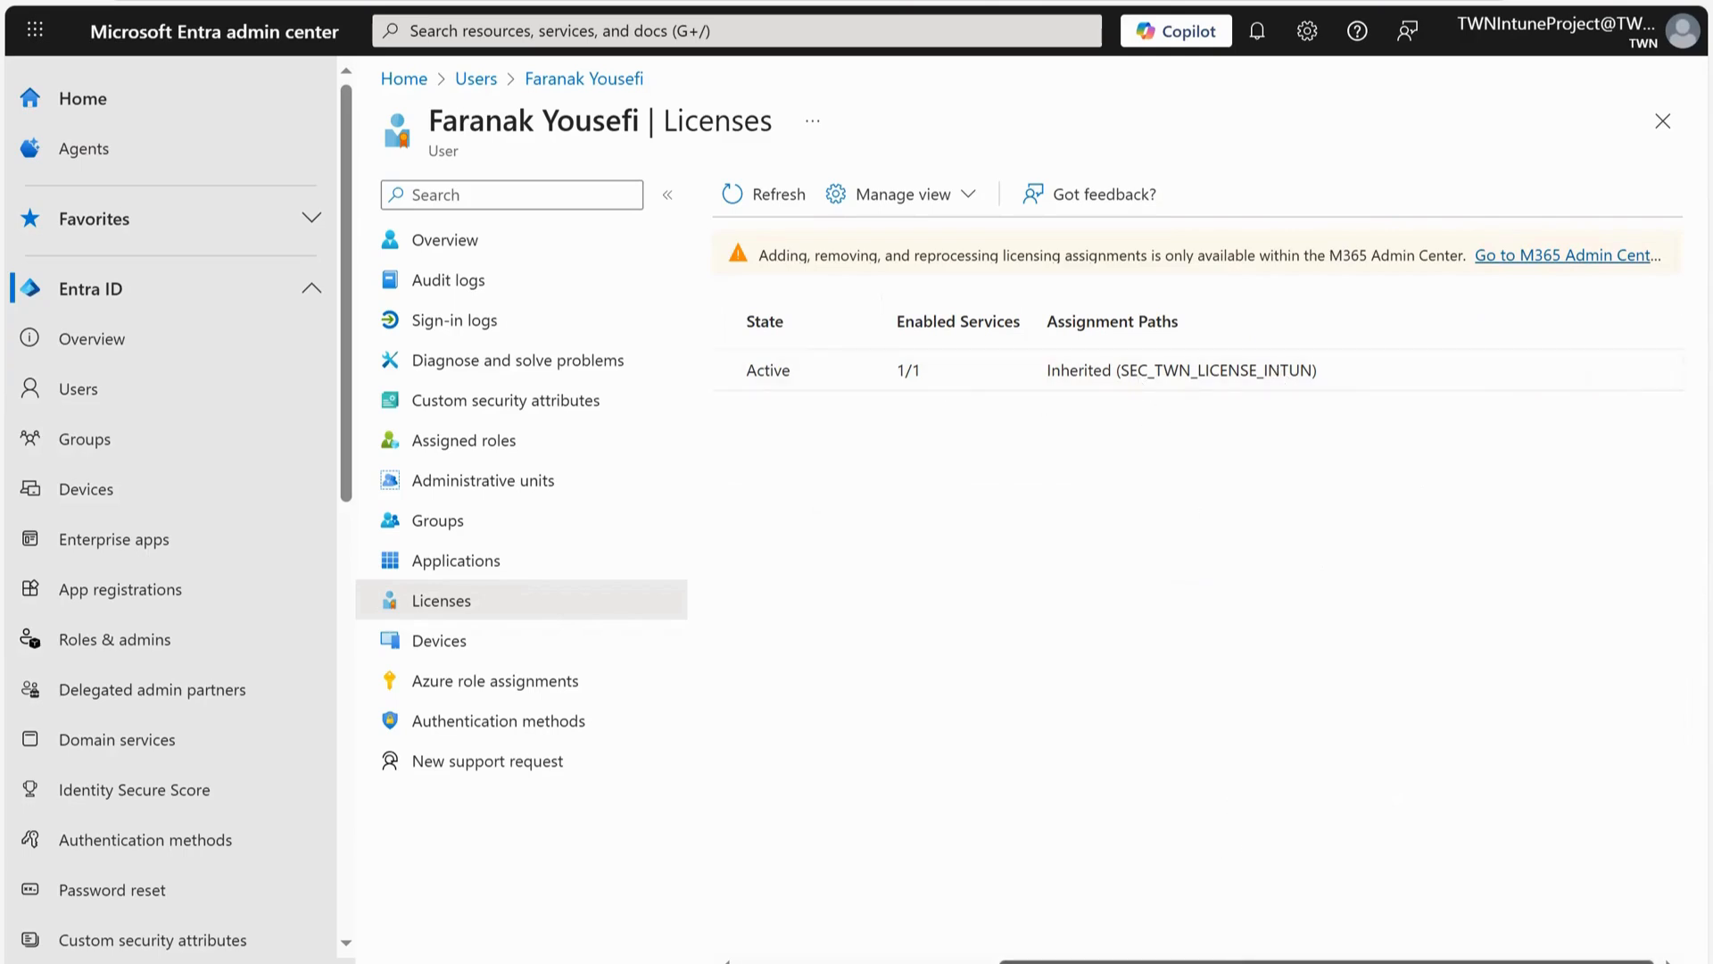
{"action": "scroll", "coordinate": [681, 892], "scroll_direction": "left", "scroll_amount": 5}
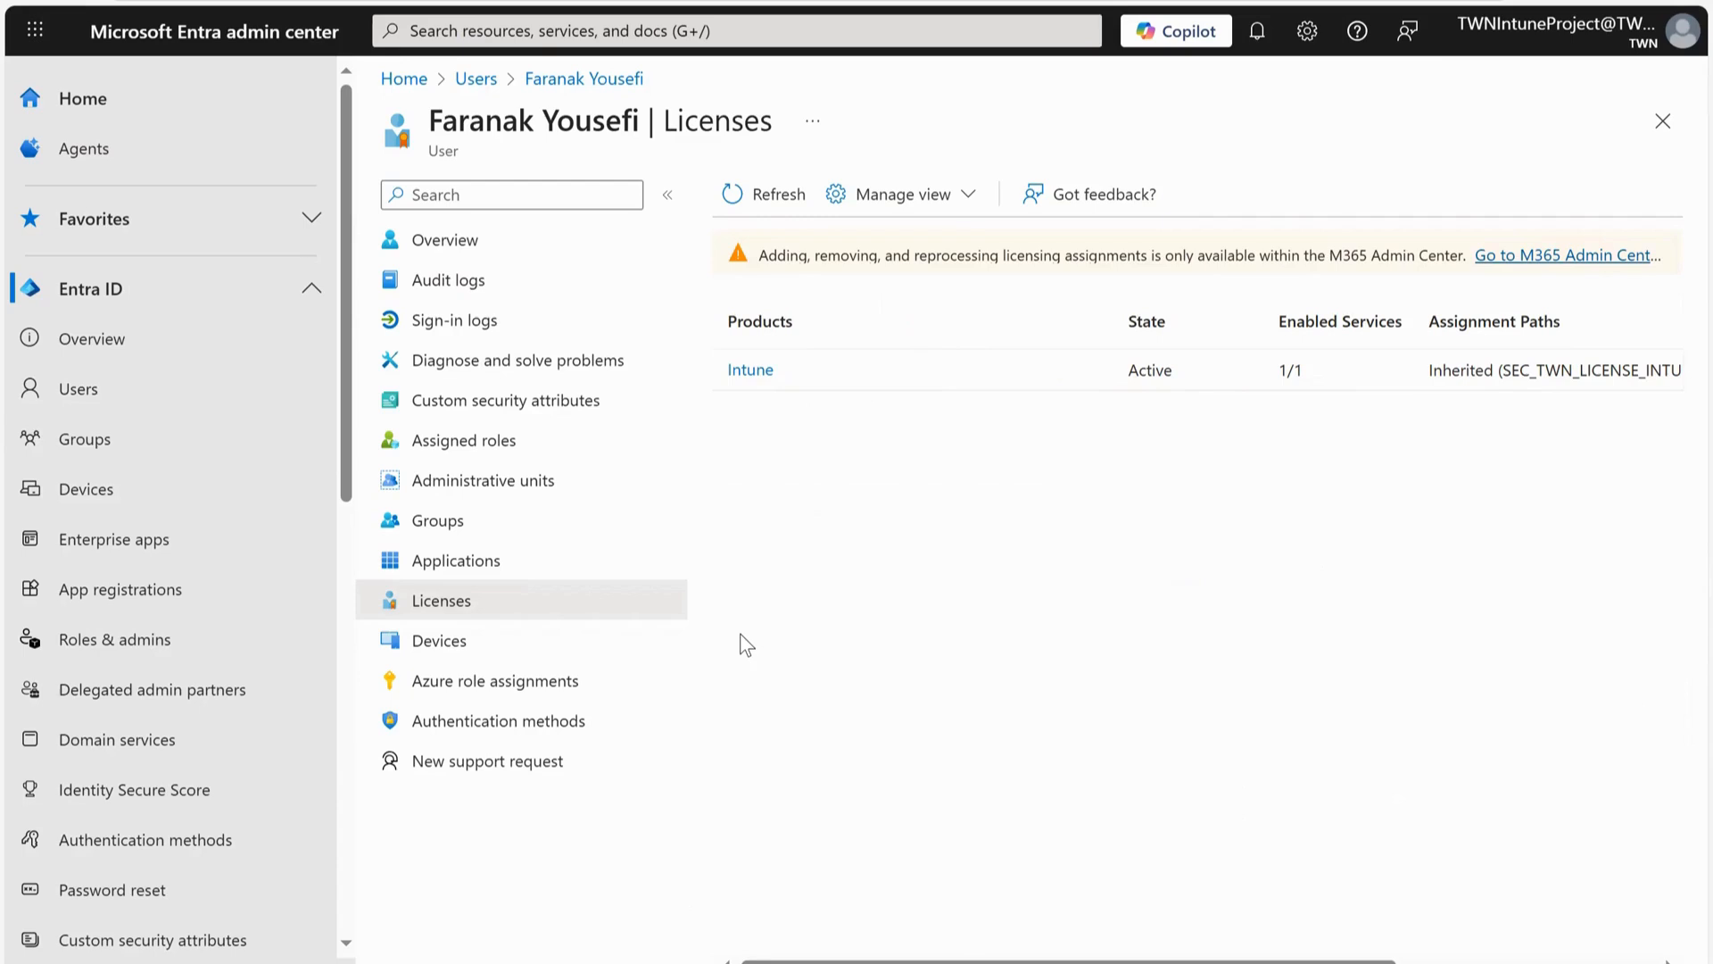